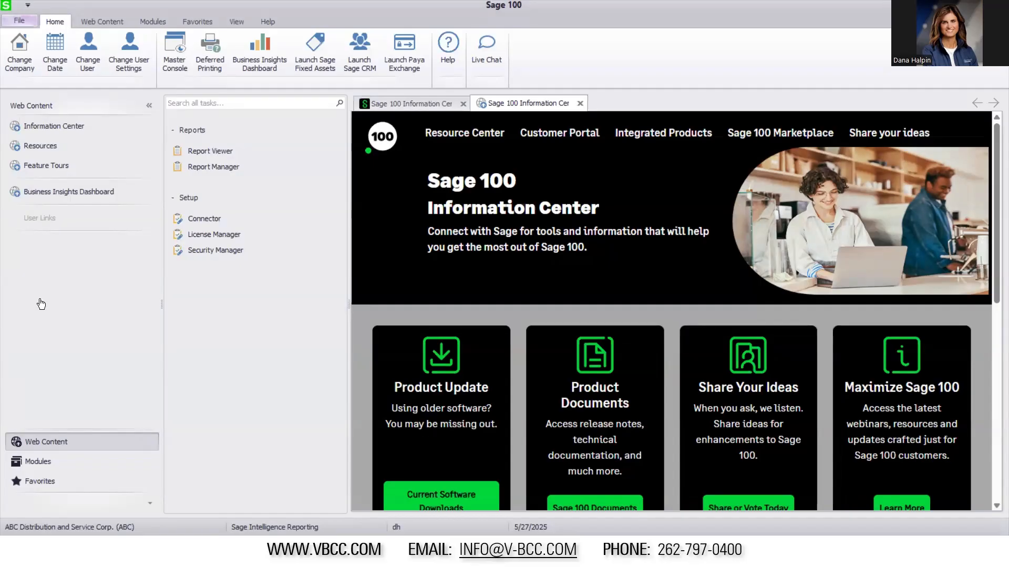
List the Sage 100 modules, switch to the Intelligence Reporting Report Manager and expand the Sales folder
left_click(62, 462)
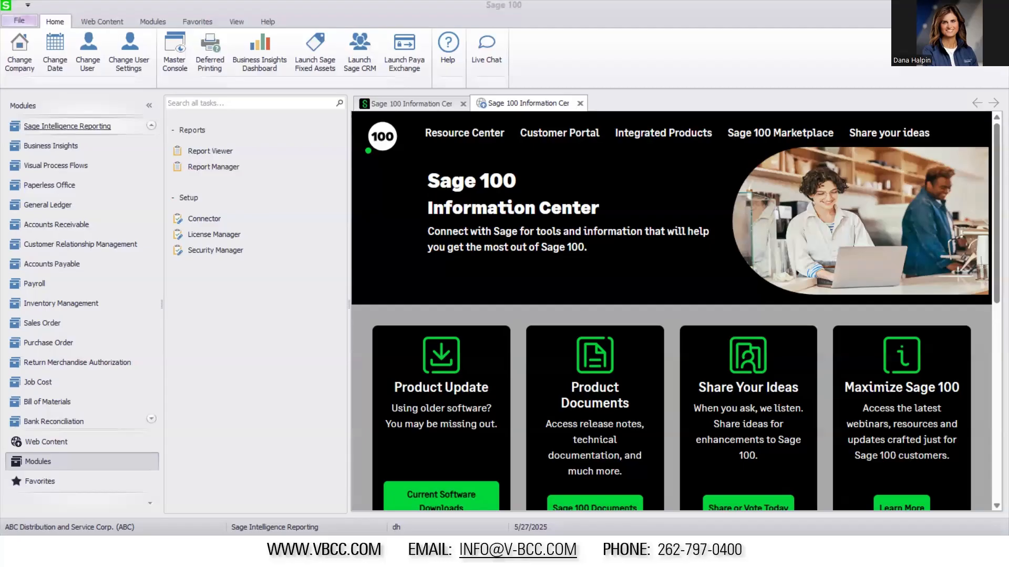
key("alt+Tab")
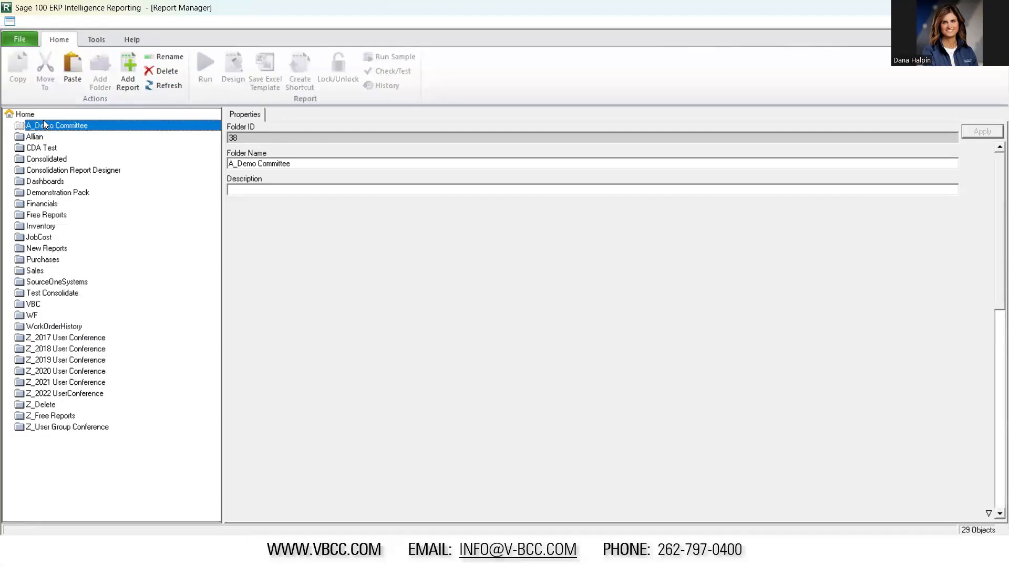
left_click(35, 272)
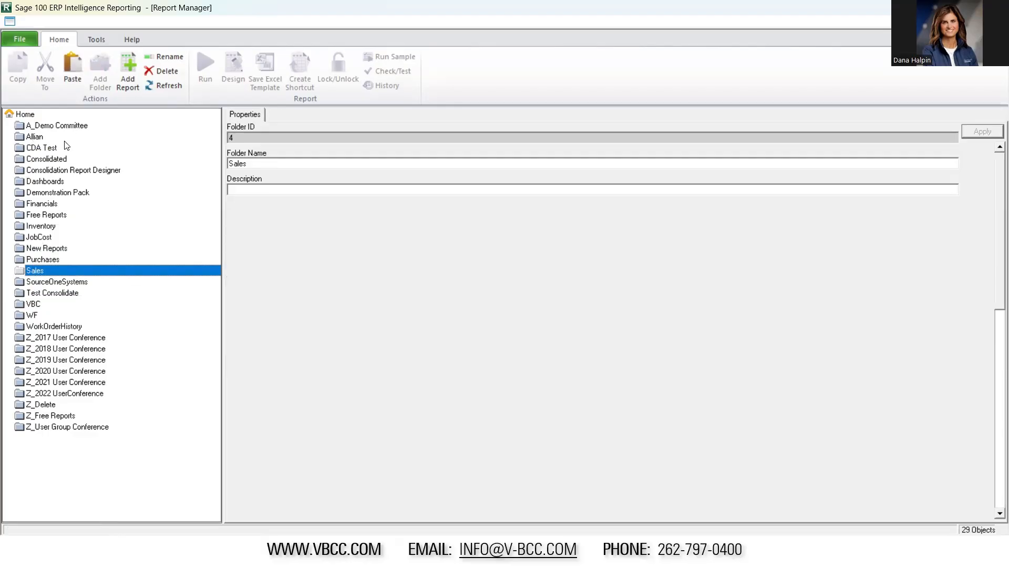
double_click(37, 271)
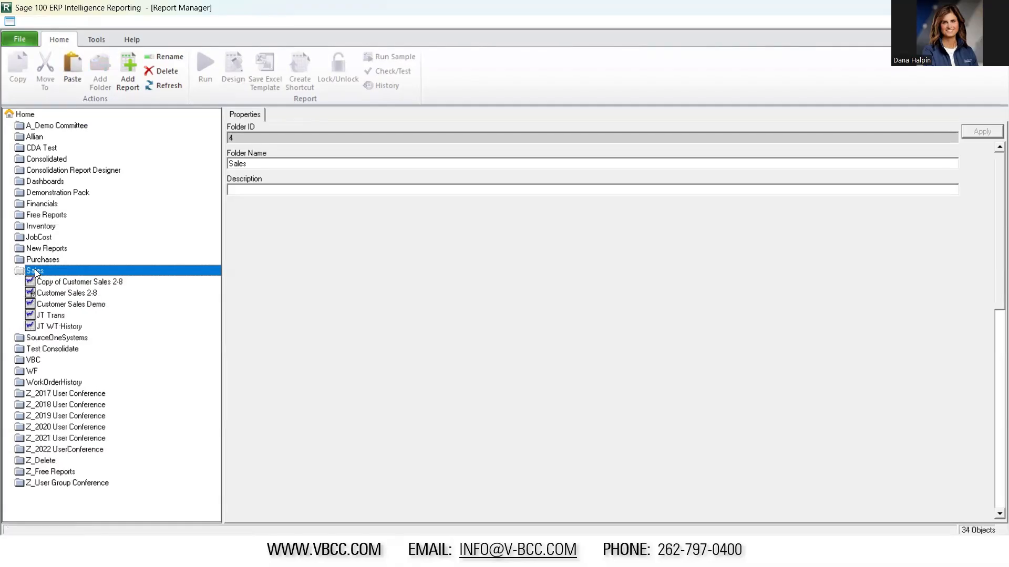
Examine the Customer Sales 2-8 report and its copy, including the copy's Customer Sales 1-1 source container and its columns
left_click(71, 293)
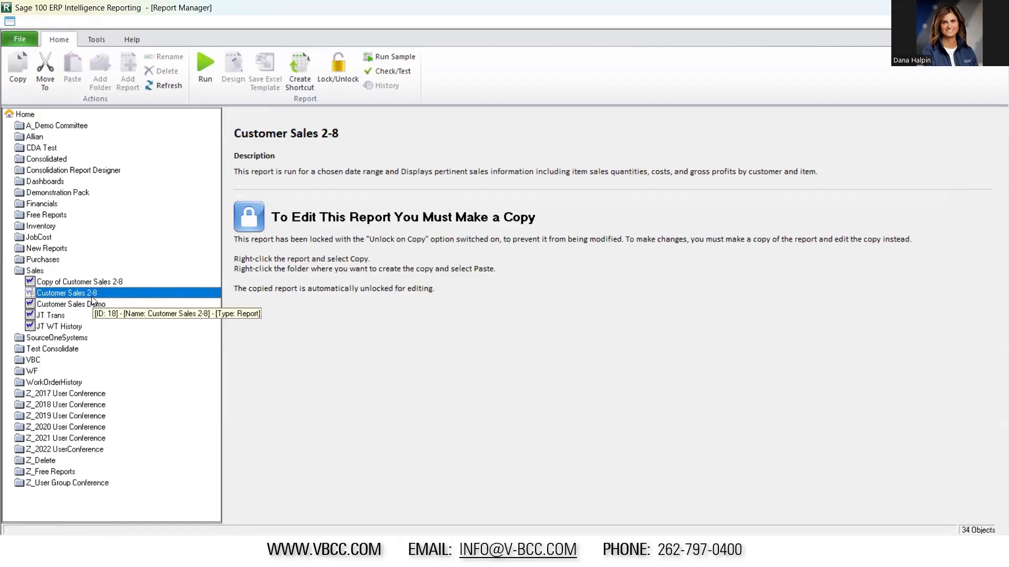
double_click(59, 282)
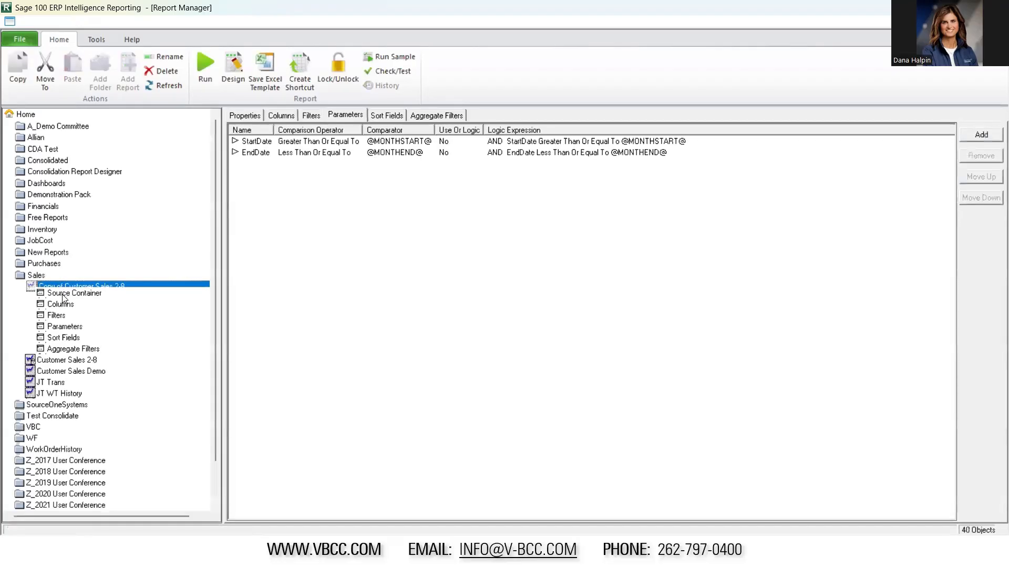
left_click(63, 295)
left_click(78, 304)
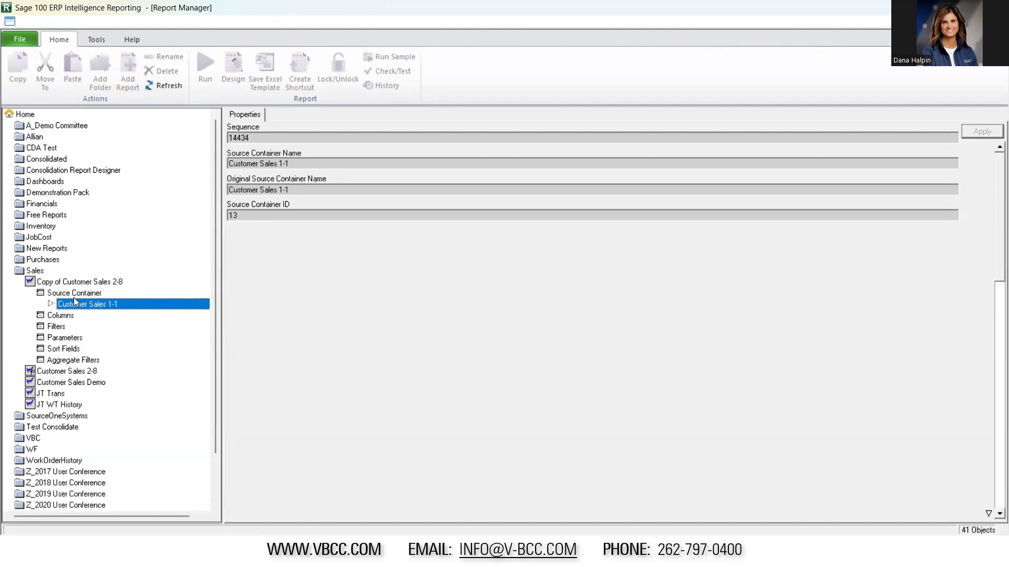
left_click(76, 284)
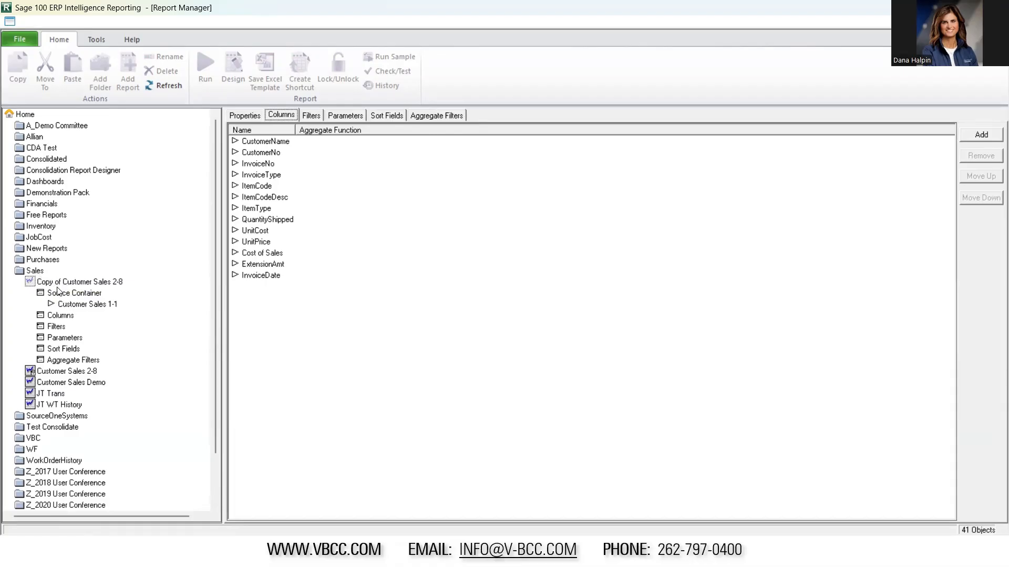
Collapse the Sales folder and show the source container of the Customers - No sales this period report in New Reports
double_click(34, 272)
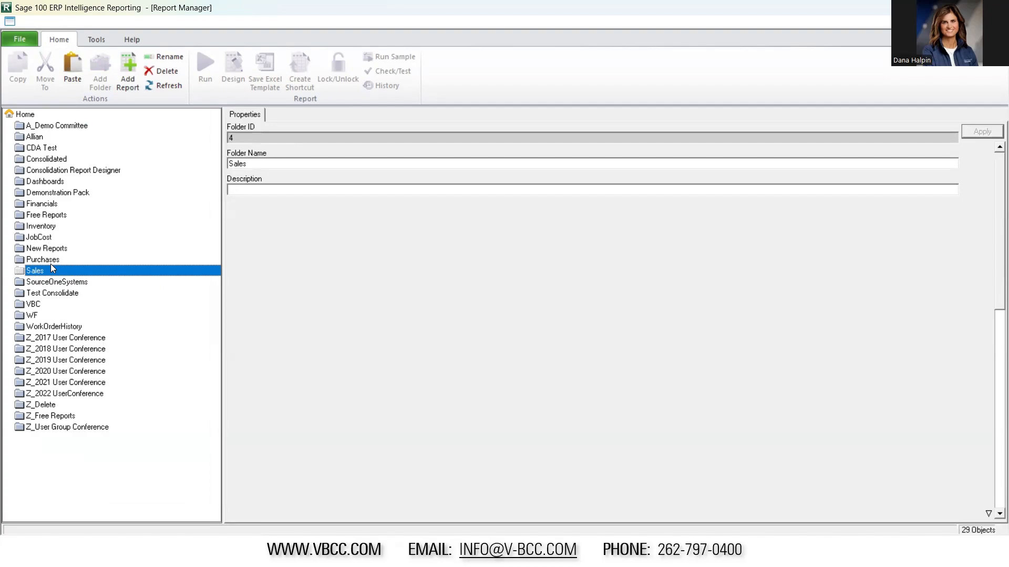
double_click(52, 249)
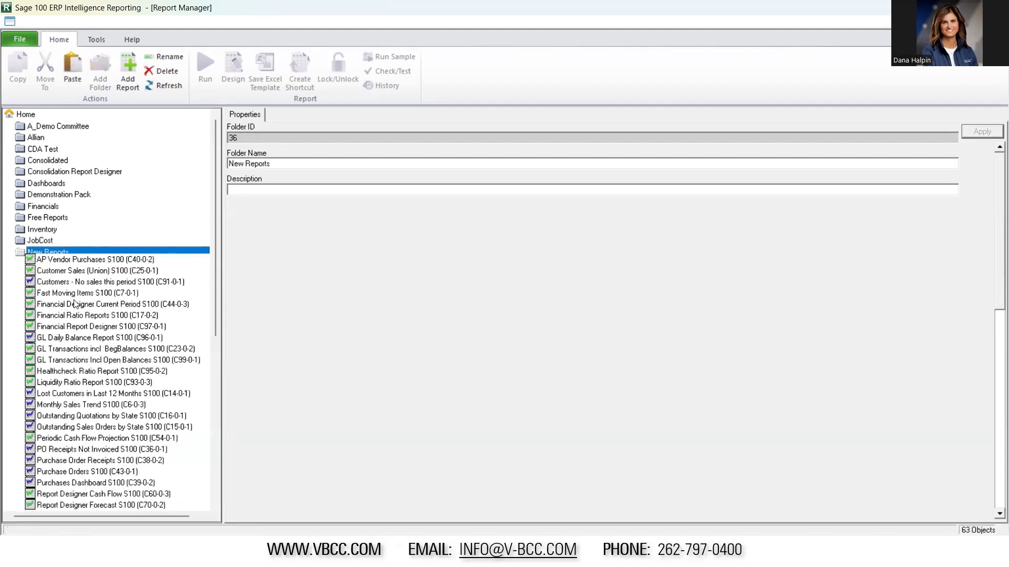
left_click(62, 283)
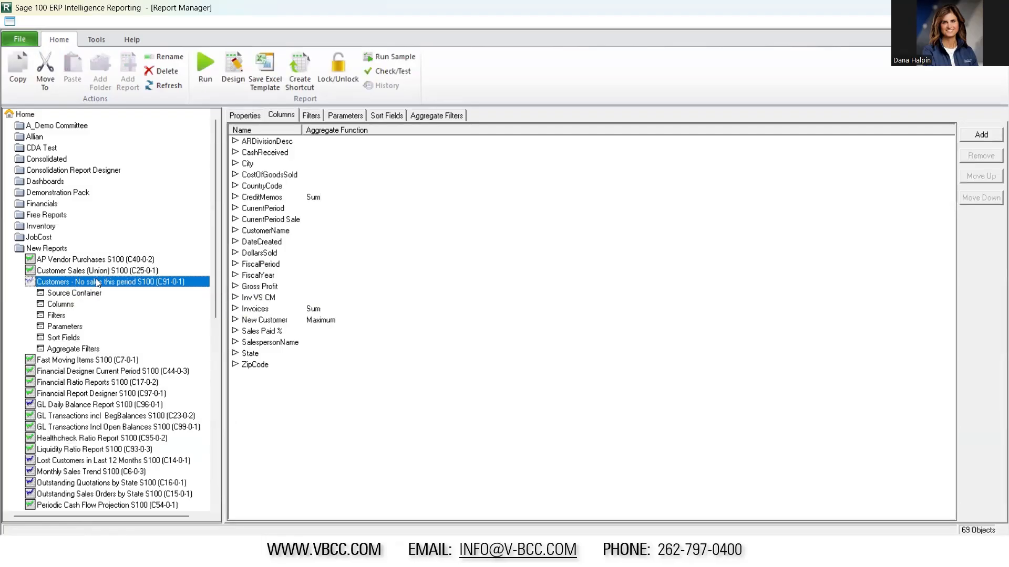
double_click(62, 294)
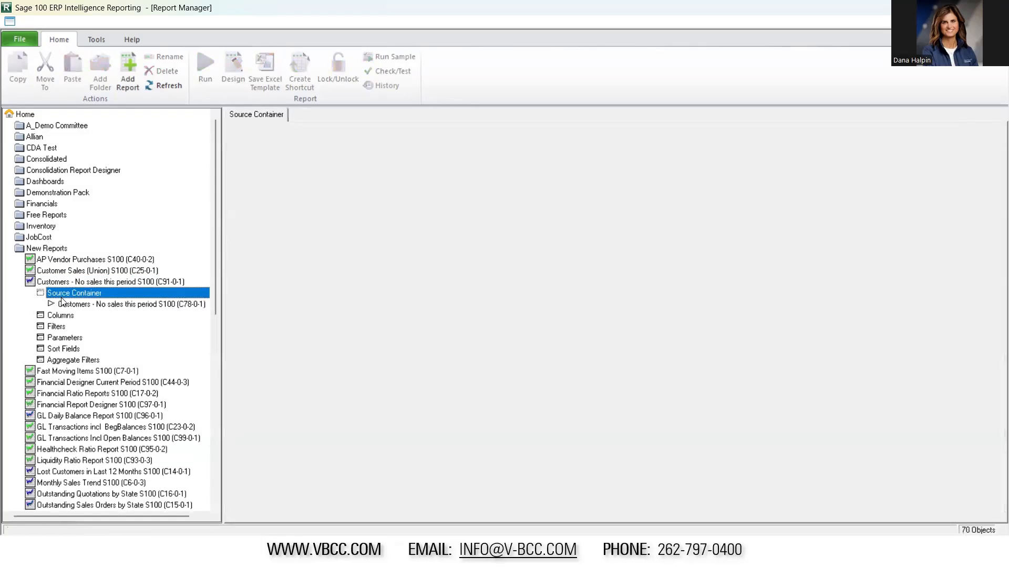
left_click(83, 306)
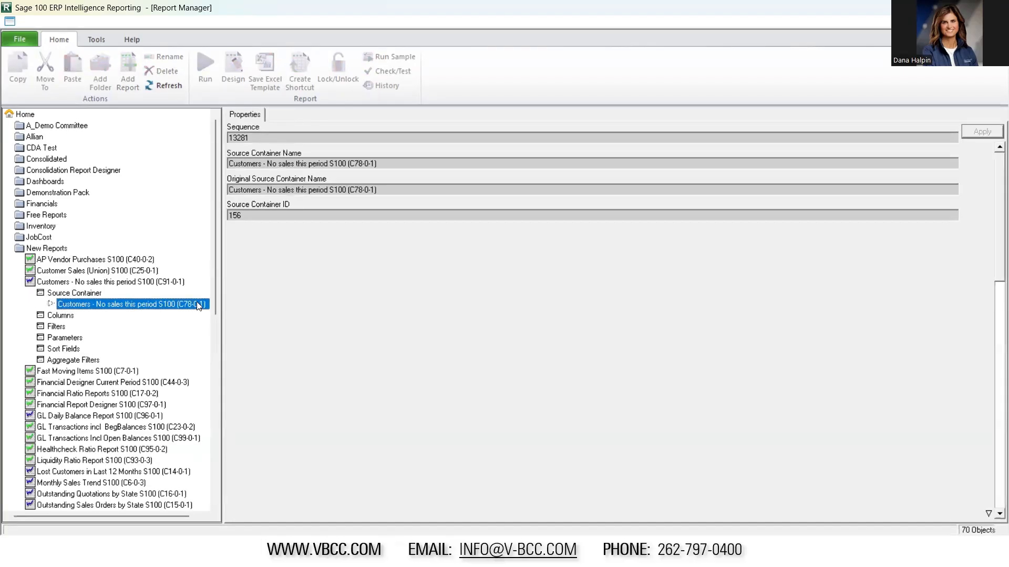
Go to the Customers - No sales this period S100 (C78-0-1) container in a new instance of the Connector
right_click(115, 310)
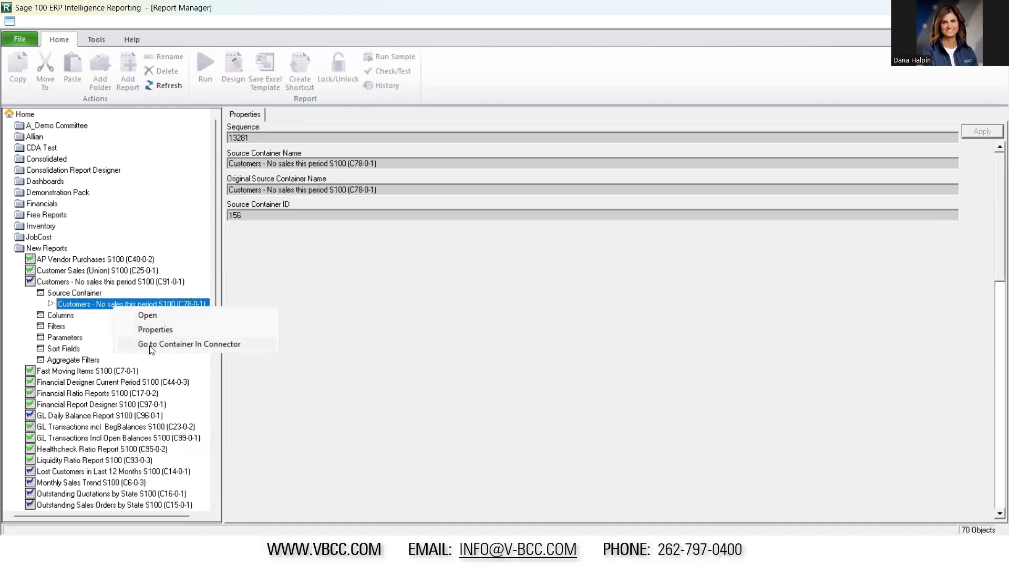
left_click(234, 346)
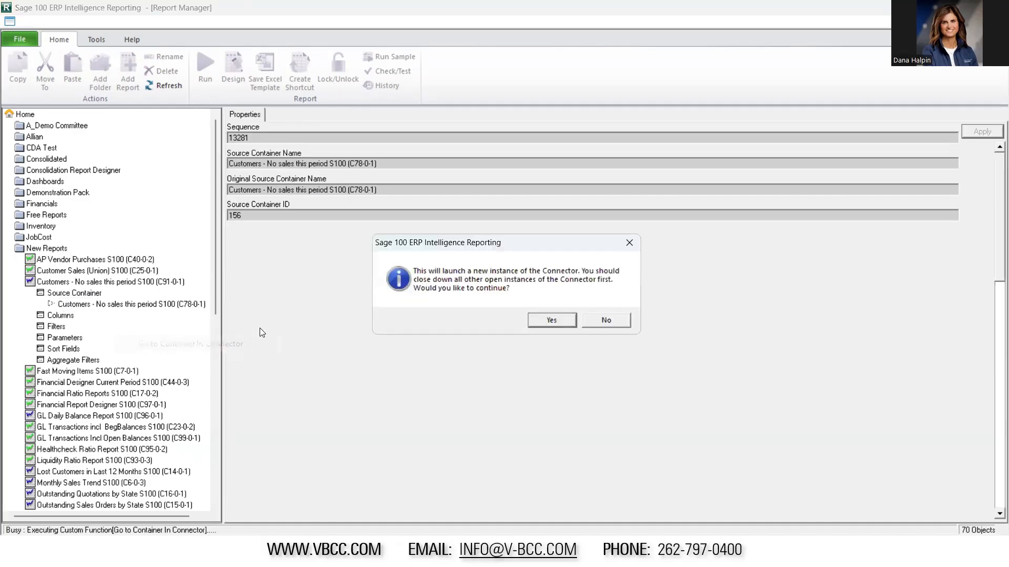
left_click(548, 321)
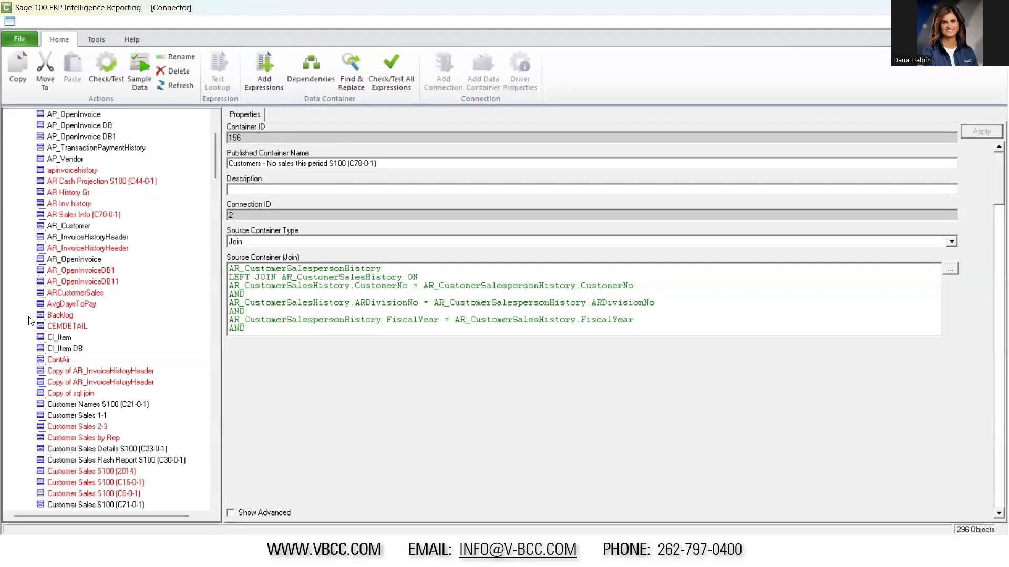
Collapse the Sage MAS (Auto Connect) connection and examine its properties and those of Sage MAS Consolidation
left_click_drag(215, 167, 216, 191)
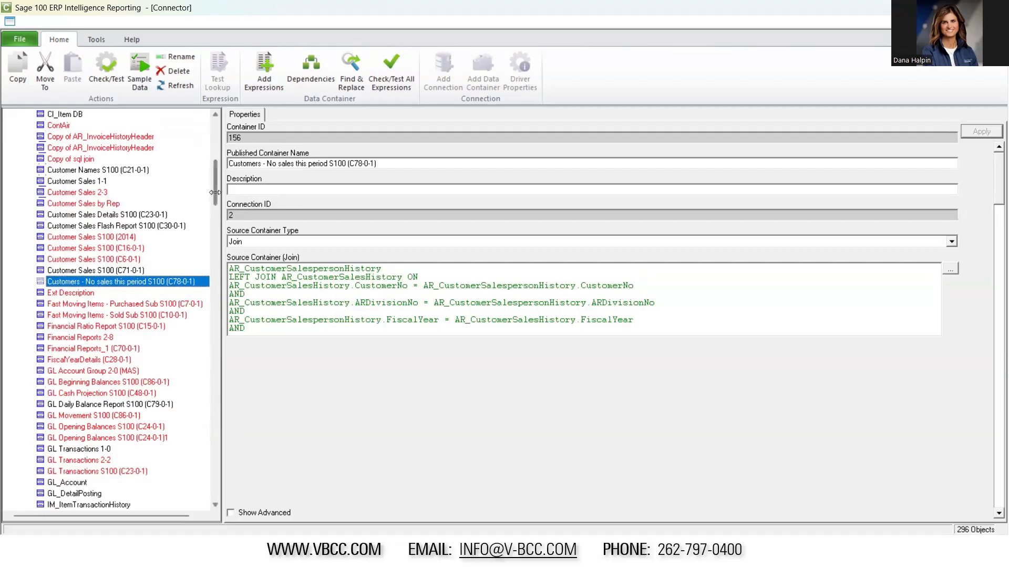
left_click_drag(215, 188, 202, 125)
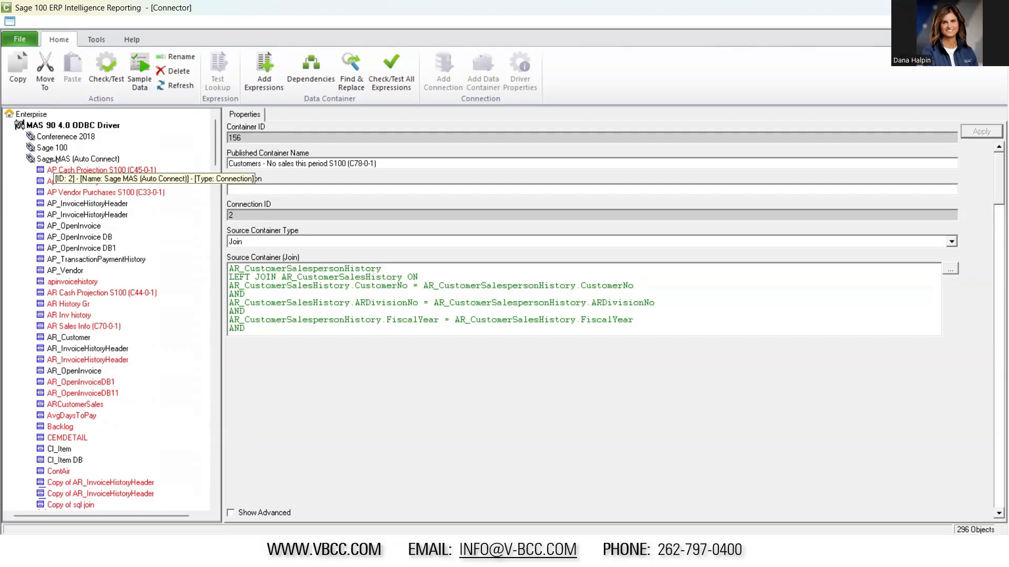
double_click(57, 159)
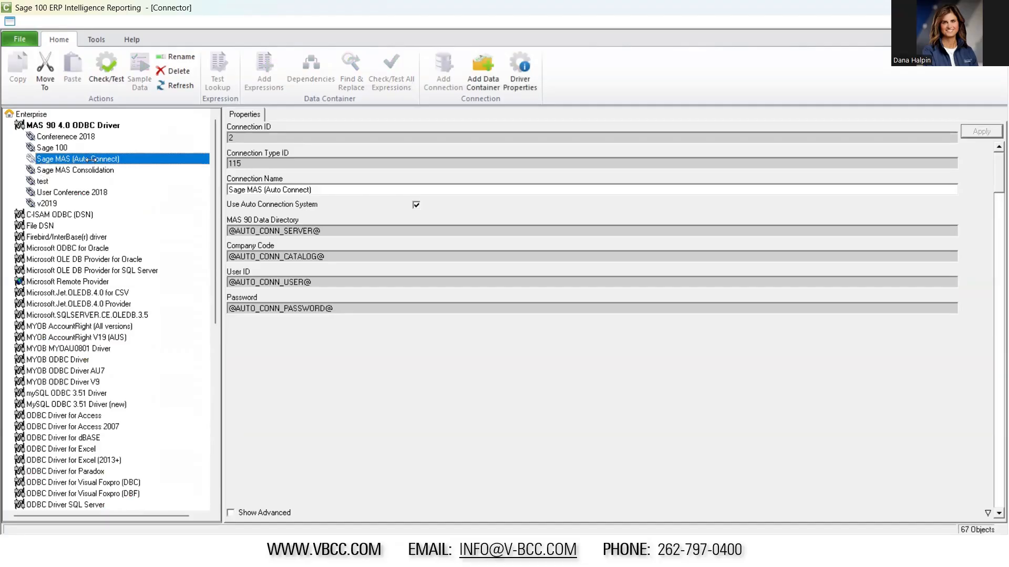
left_click(49, 170)
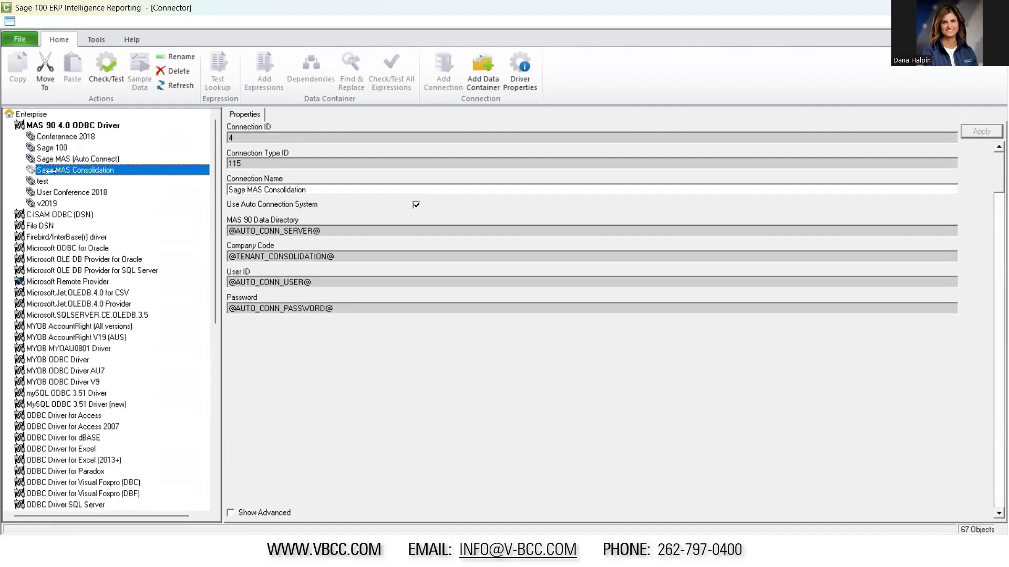
Expand the Sage MAS (Auto Connect) connection and look through its data containers
double_click(92, 159)
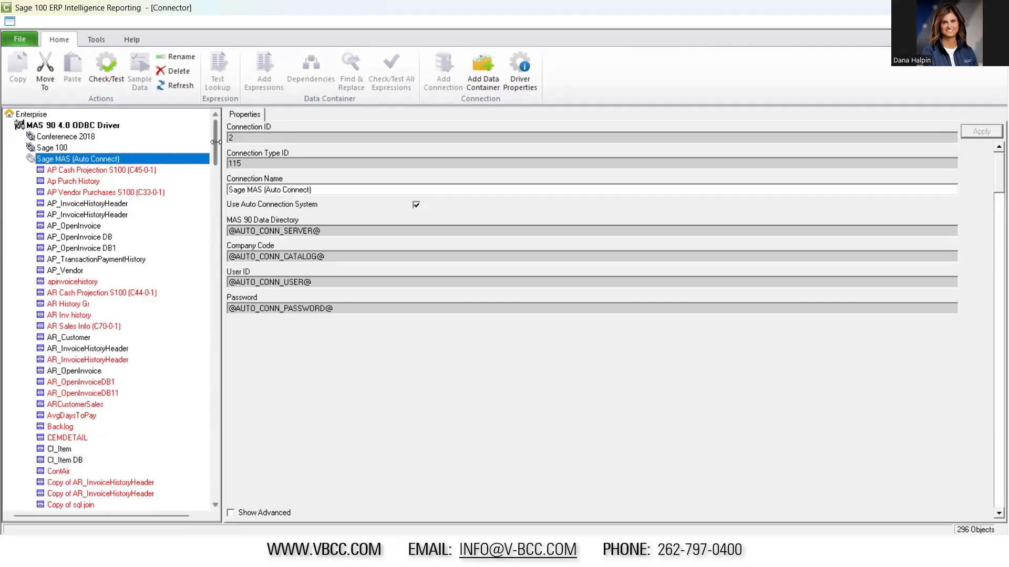
scroll(216, 142, "down", 1)
scroll(216, 142, "down", 6)
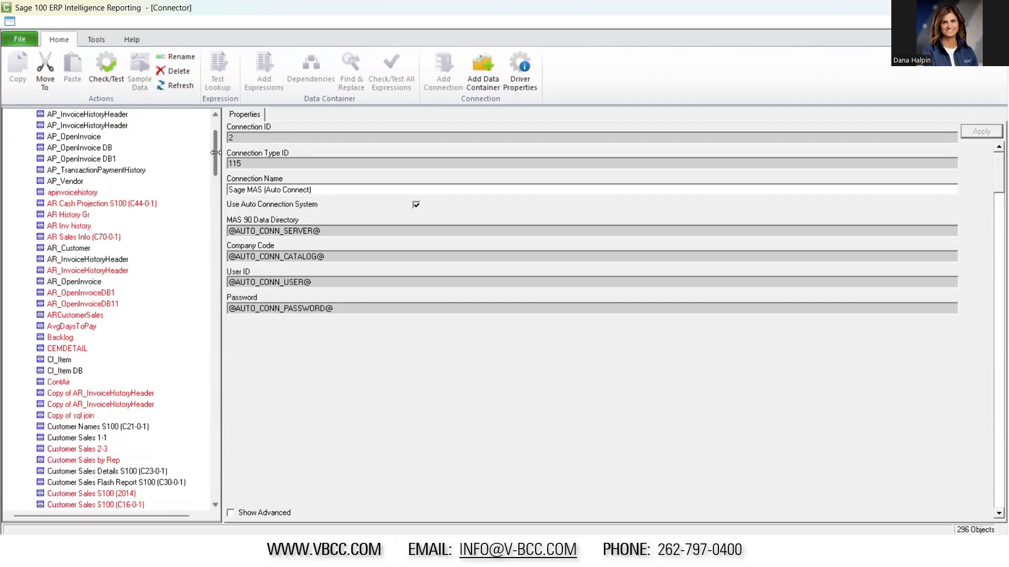
left_click_drag(216, 164, 207, 142)
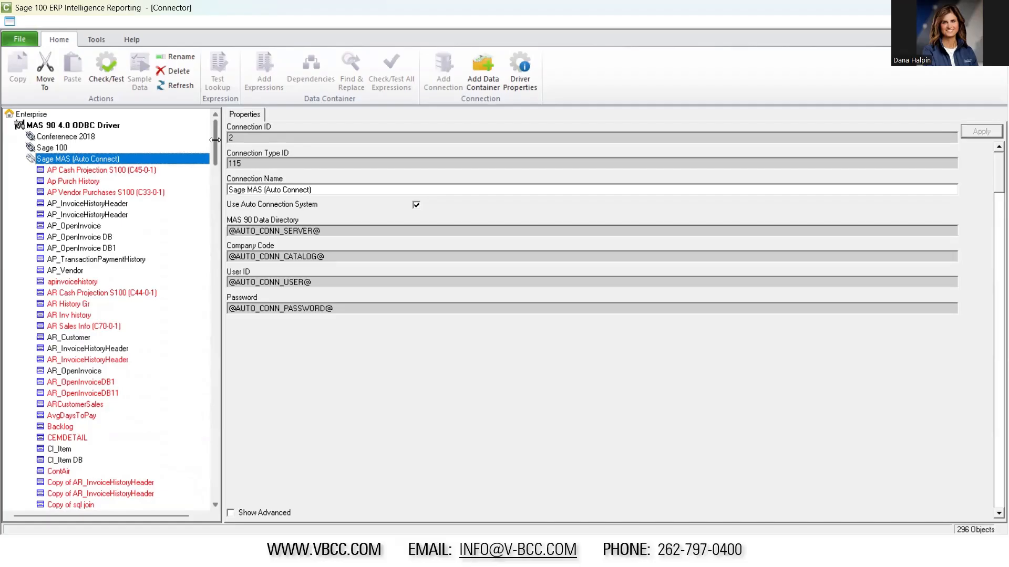
left_click_drag(215, 139, 216, 134)
Collapse Sage MAS (Auto Connect) and review the available database drivers, including Pervasive ODBC Driver (with AutoDB Creation)
double_click(108, 160)
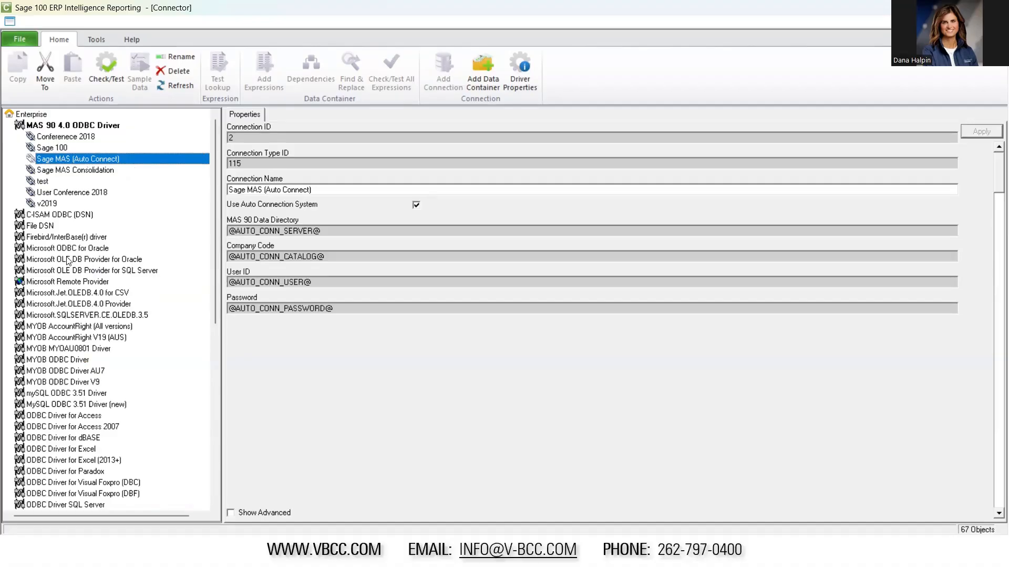
scroll(78, 374, "down", 2)
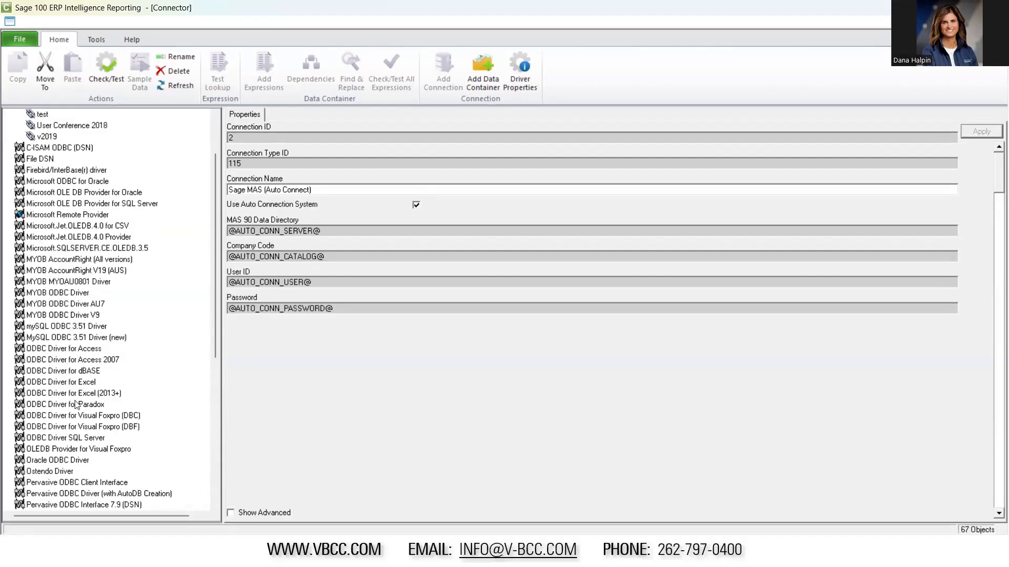
scroll(76, 404, "down", 4)
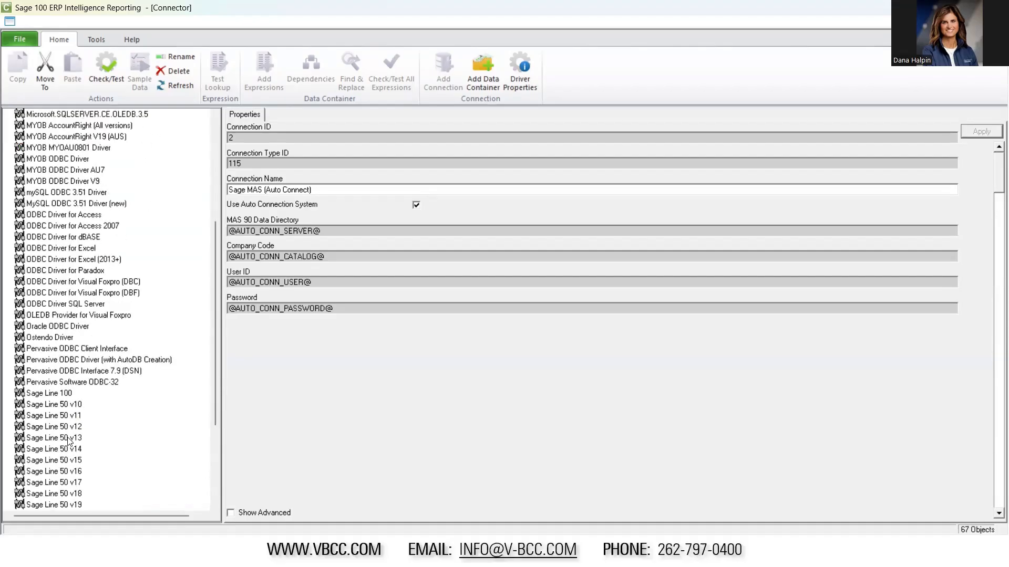
scroll(67, 442, "down", 4)
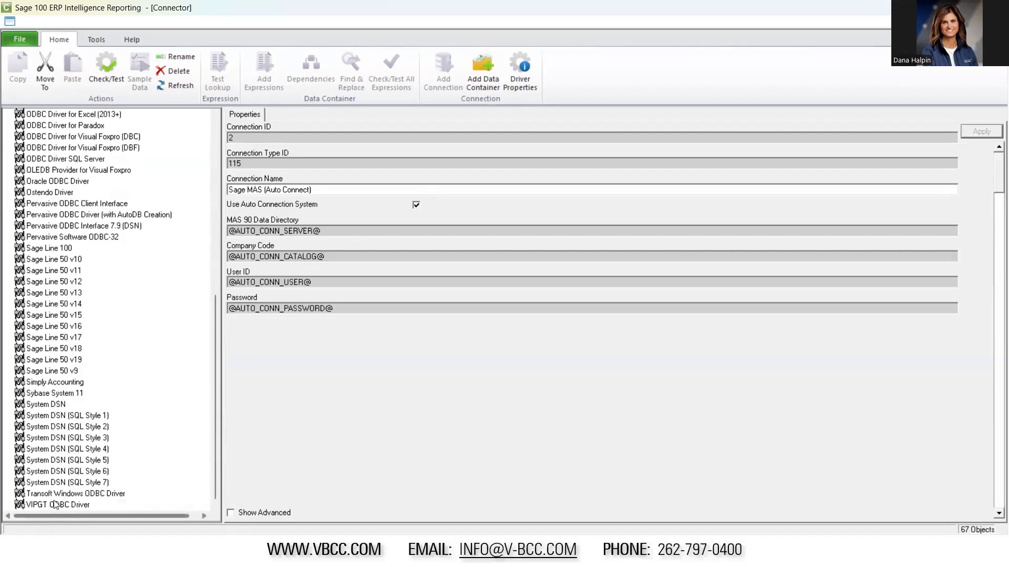
left_click(68, 214)
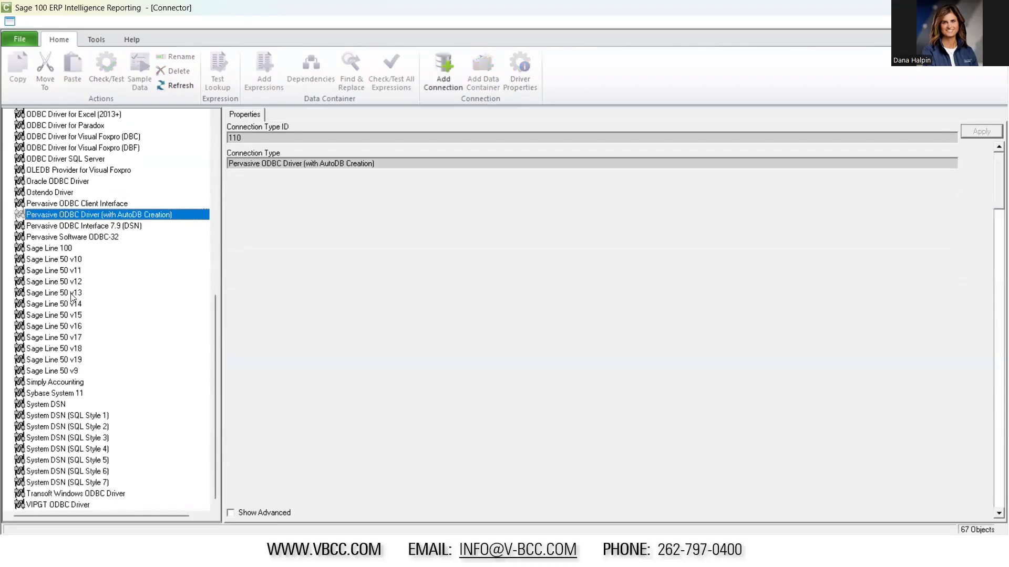
left_click_drag(213, 345, 214, 134)
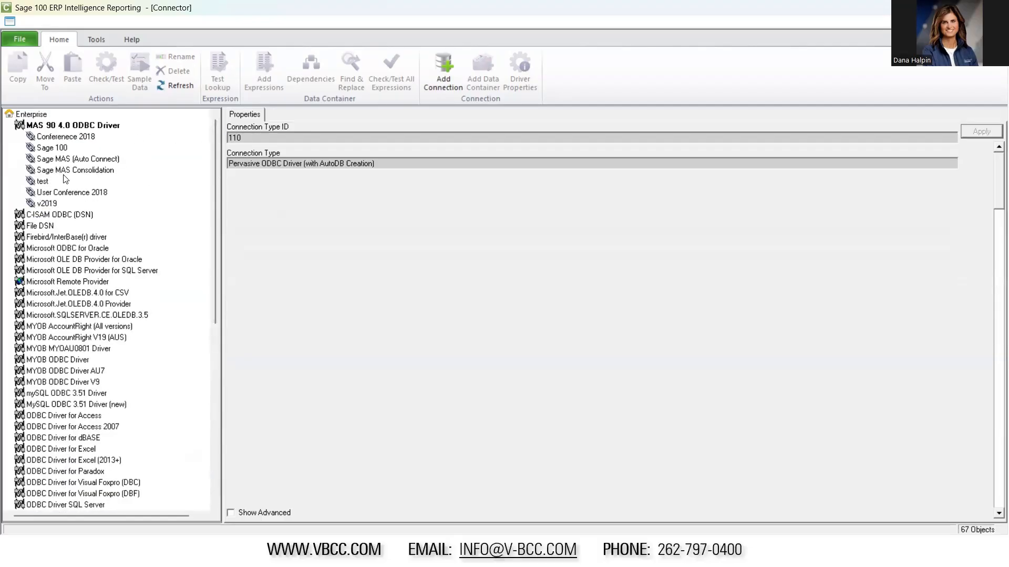
Check the report's source container in the Report Manager and select Customers - No sales this period S100 (C78-0-1) under Sage MAS (Auto Connect) in the Connector
double_click(99, 159)
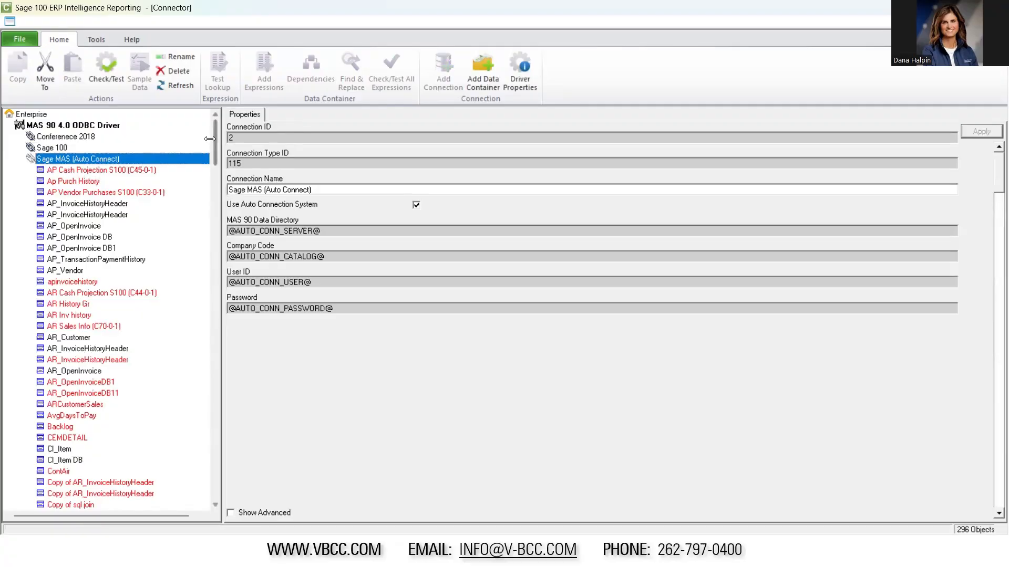
left_click_drag(214, 141, 221, 113)
key("alt+Tab")
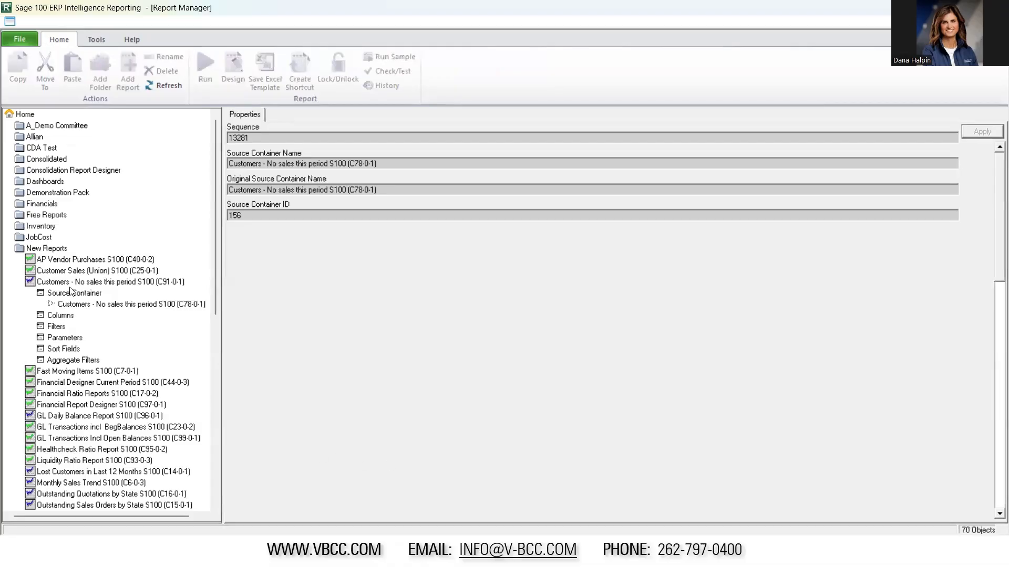
left_click(82, 304)
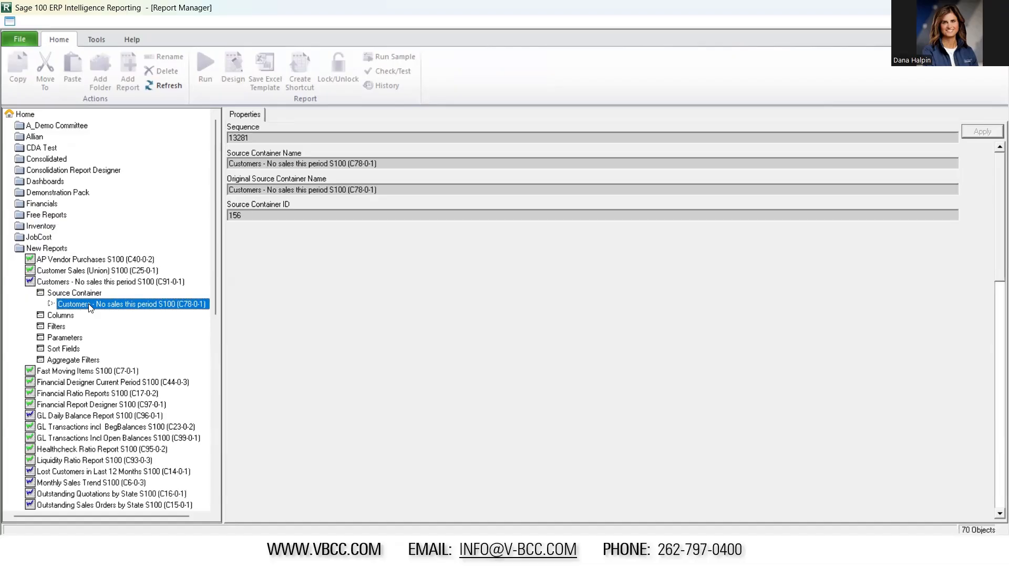
mouse_move(90, 307)
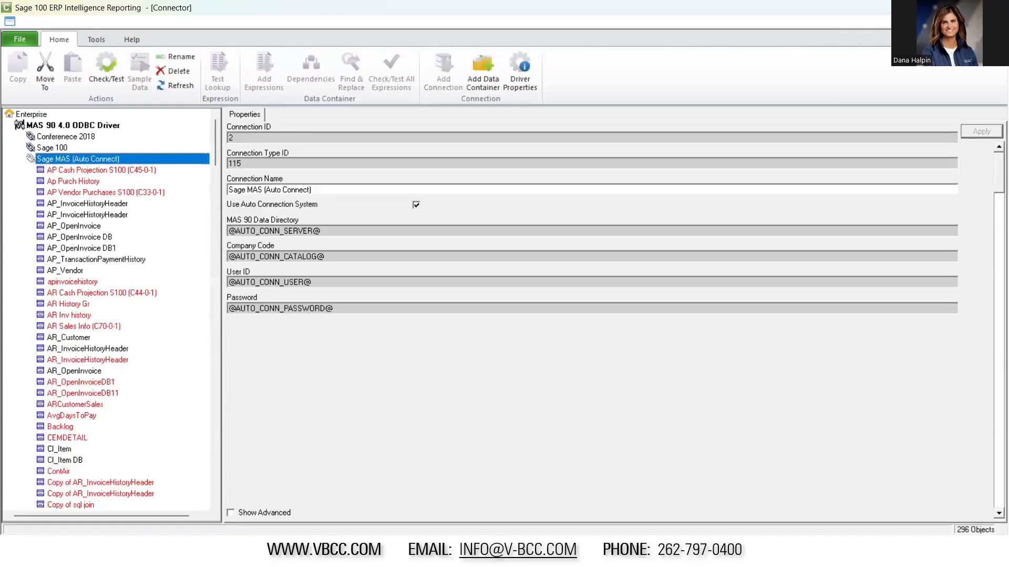
left_click_drag(214, 143, 214, 169)
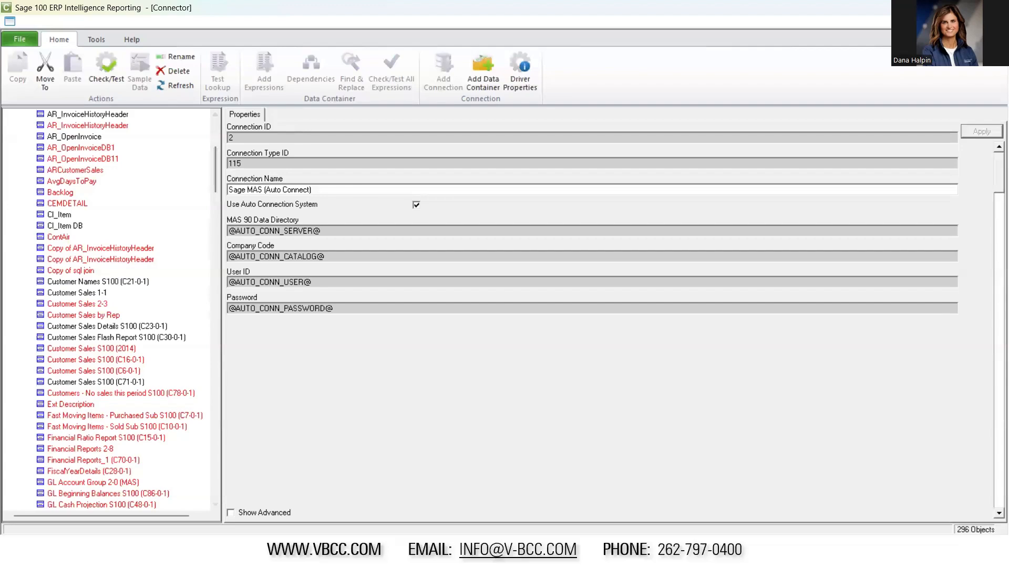
left_click(121, 395)
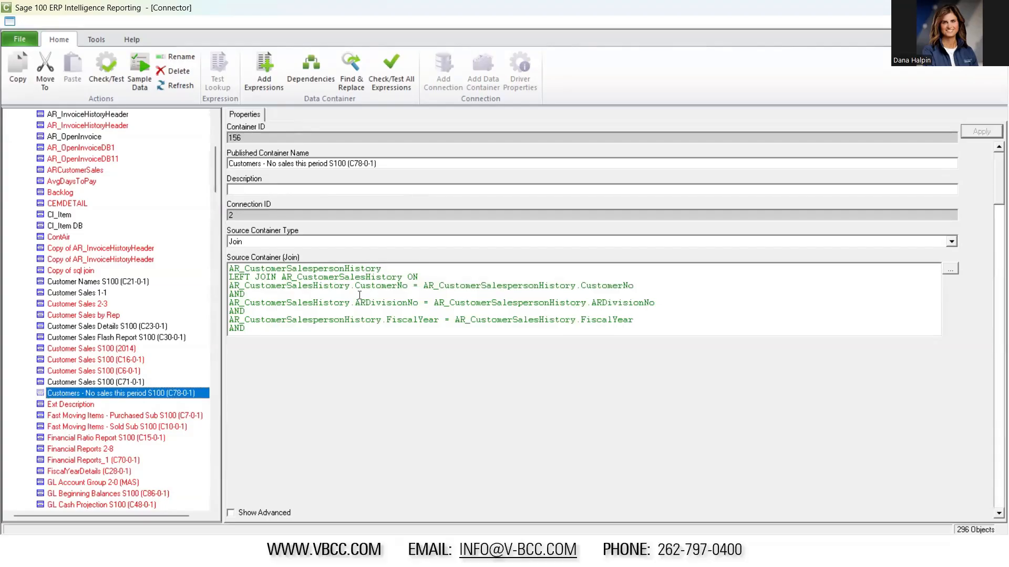
Examine the full source container join of Customers - No sales this period S100 (C78-0-1) in the container editor, leaving it unchanged
left_click(950, 269)
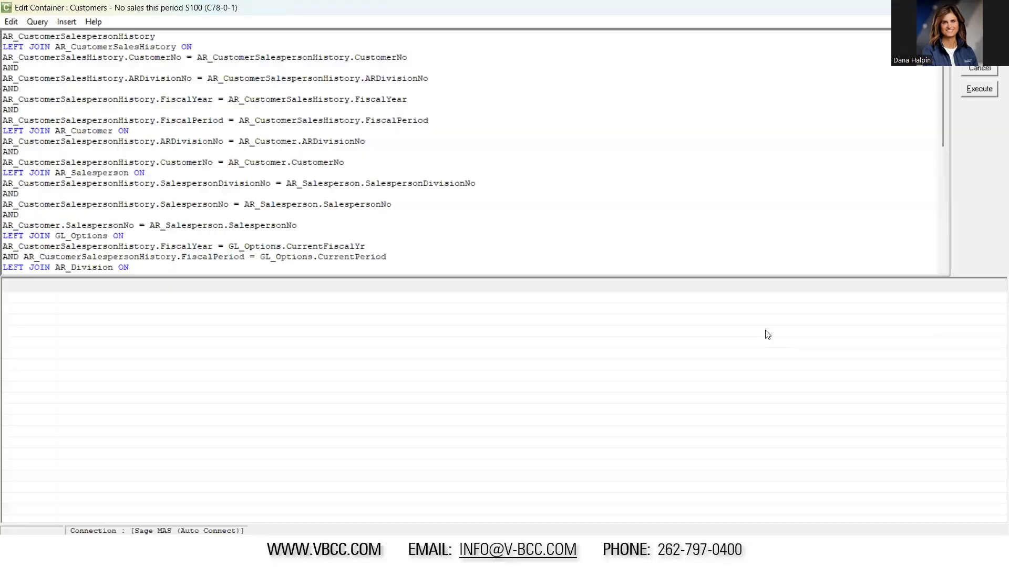
scroll(232, 229, "down", 1)
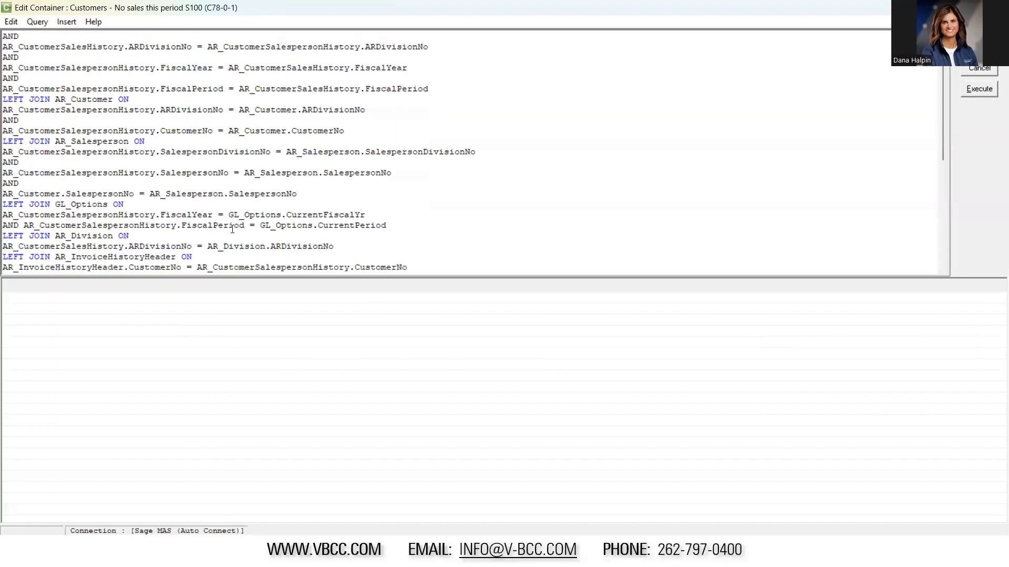
scroll(232, 229, "down", 1)
scroll(232, 232, "down", 1)
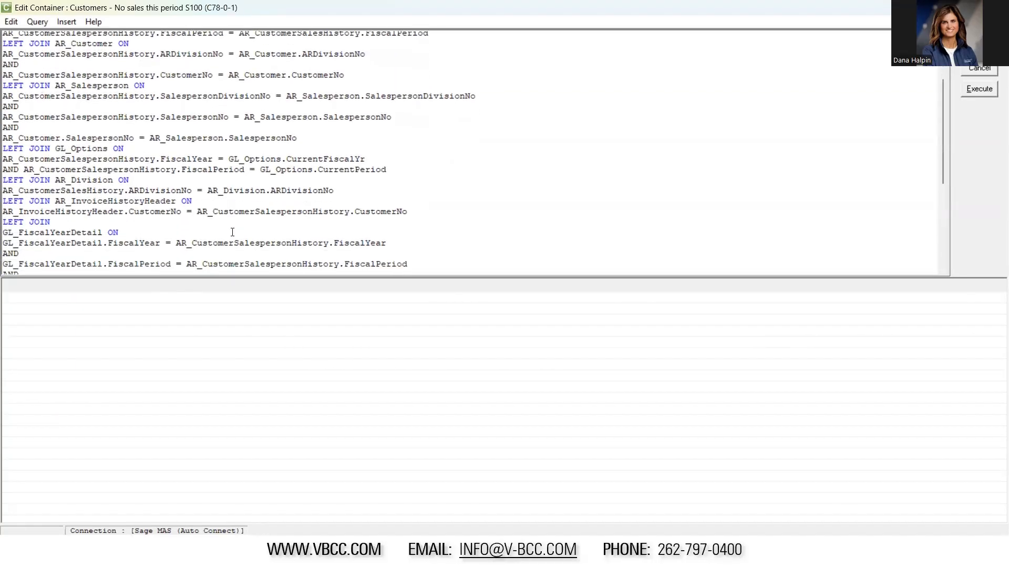
scroll(232, 232, "down", 1)
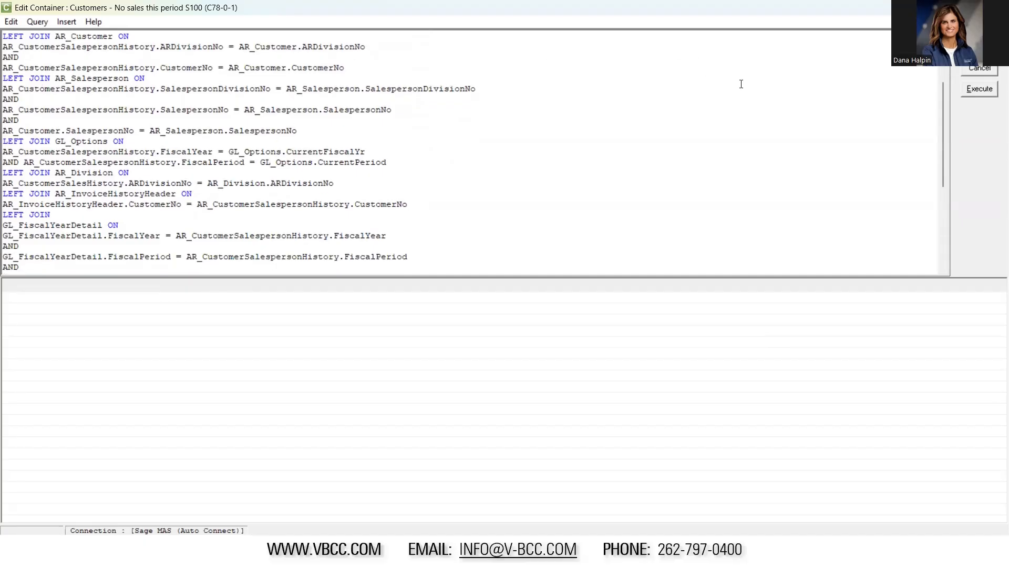
left_click(981, 70)
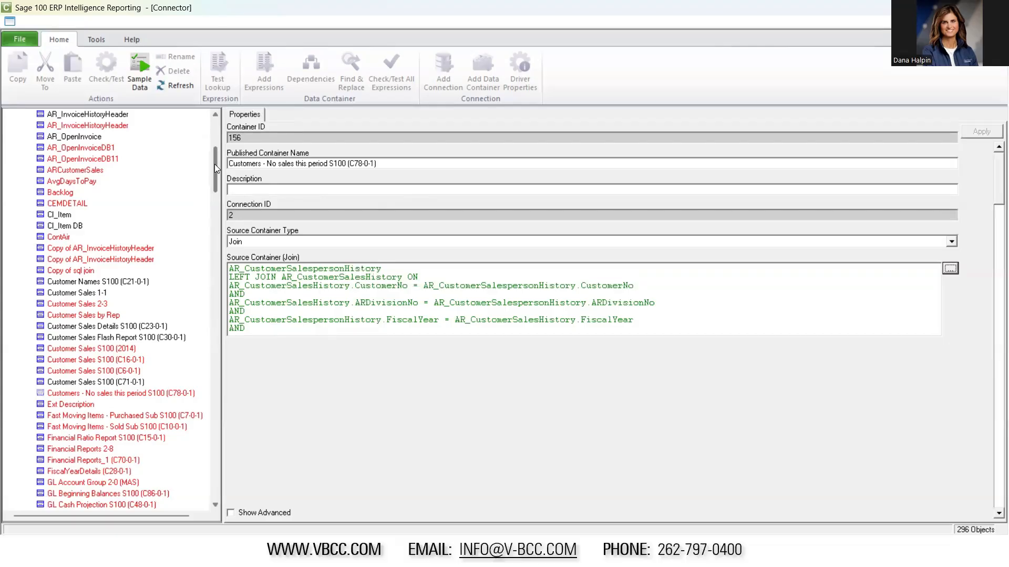
Add a Graphical Join data container named "SO Open" to the Sage MAS (Auto Connect) connection
left_click_drag(215, 167, 214, 131)
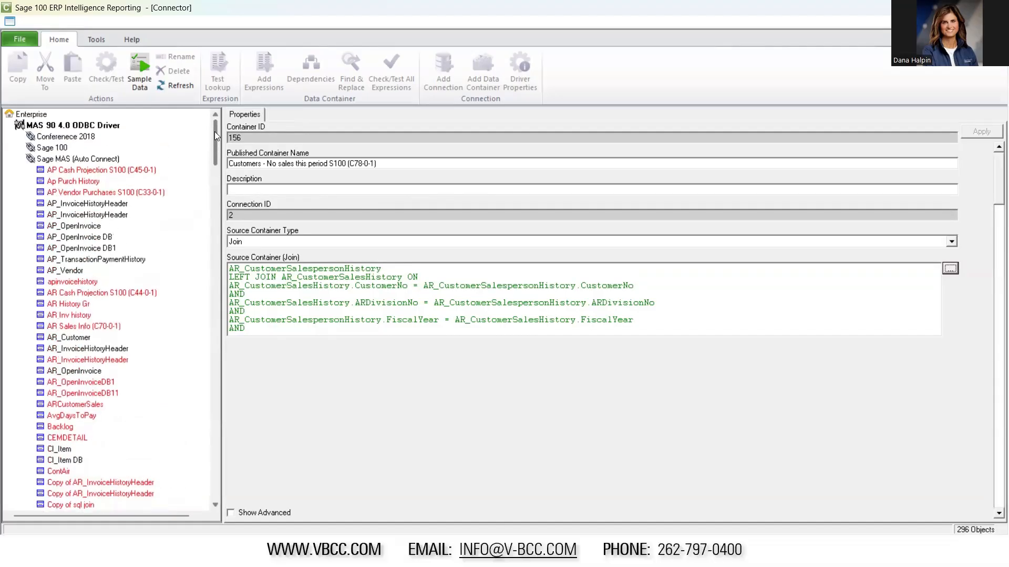
left_click(68, 160)
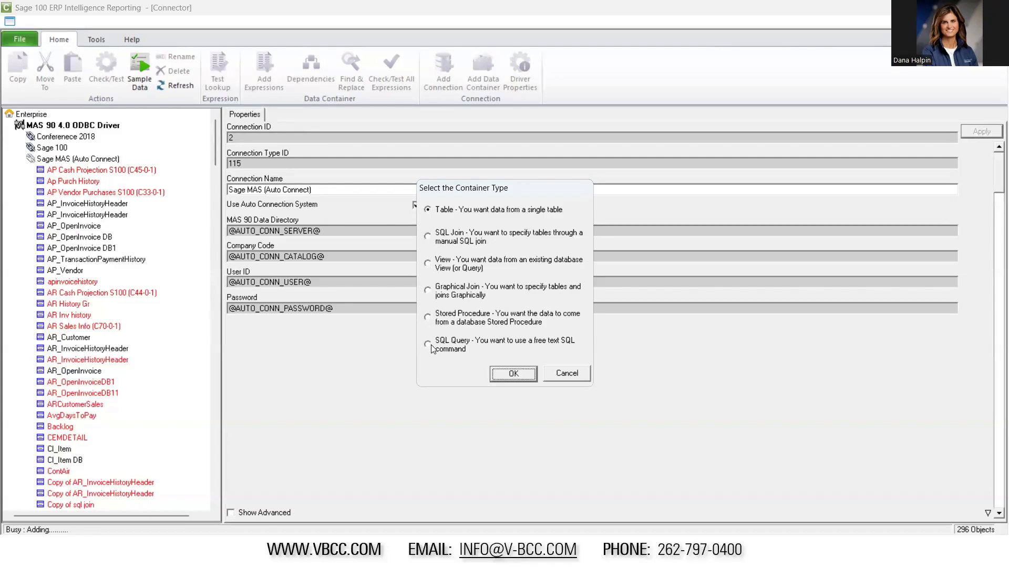
left_click(433, 294)
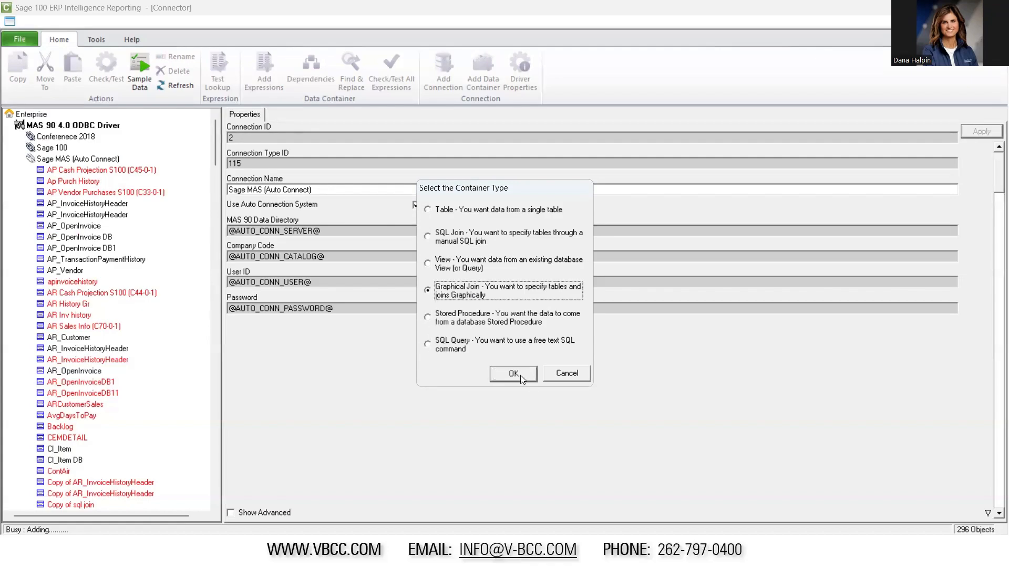
left_click(521, 373)
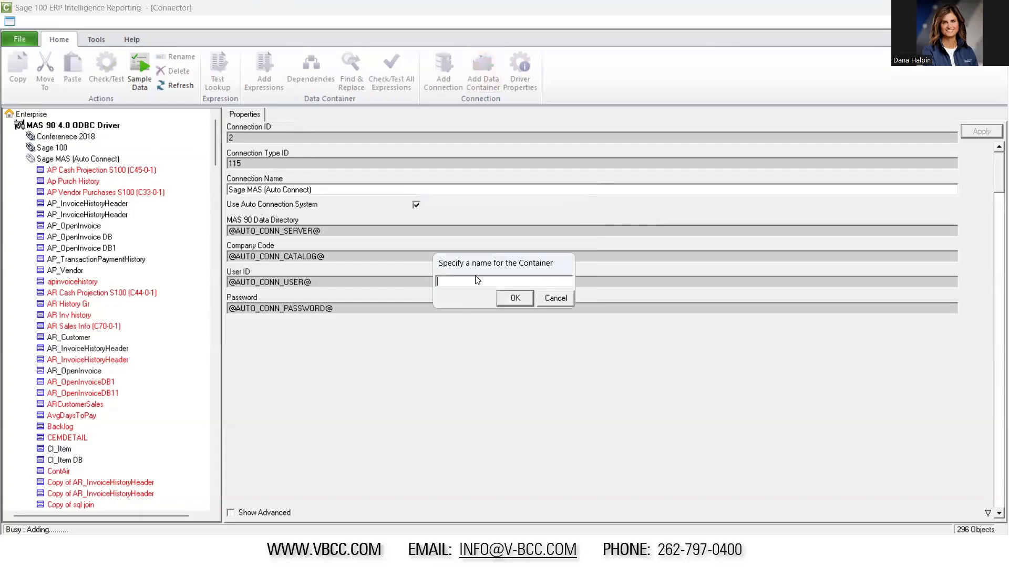
type("SO OPen")
key("BackSpace")
key("BackSpace")
key("BackSpace")
type("pen")
left_click(509, 300)
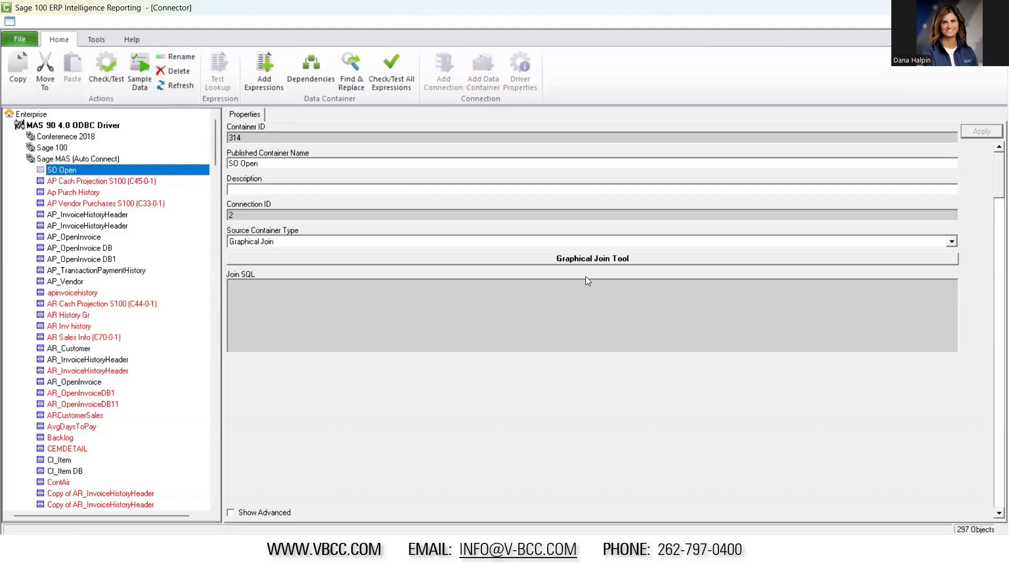
Open the table chooser of SO Open's Graphical Join Tool and enlarge it and its columns to show full table names
left_click(606, 258)
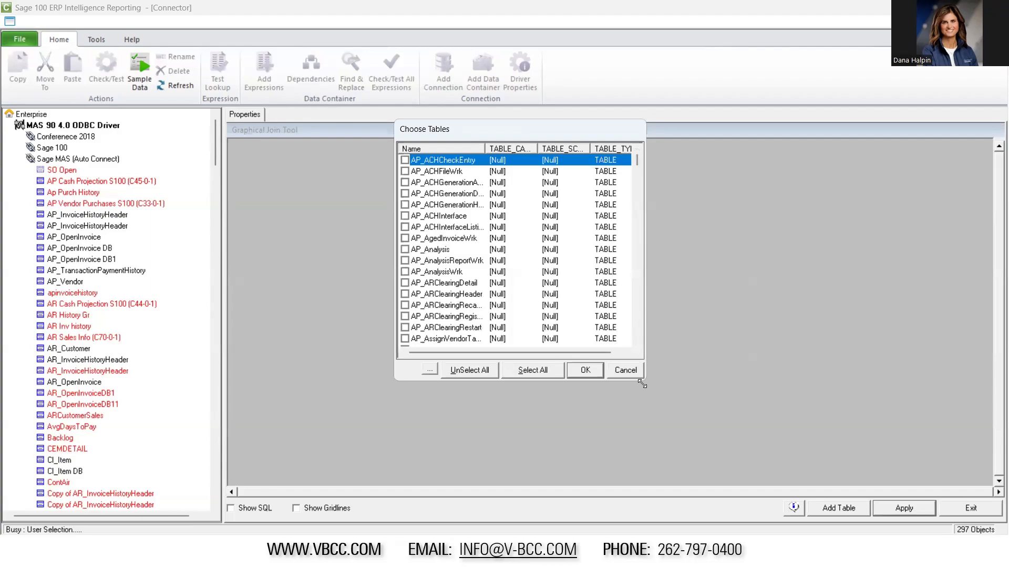
left_click_drag(642, 384, 796, 475)
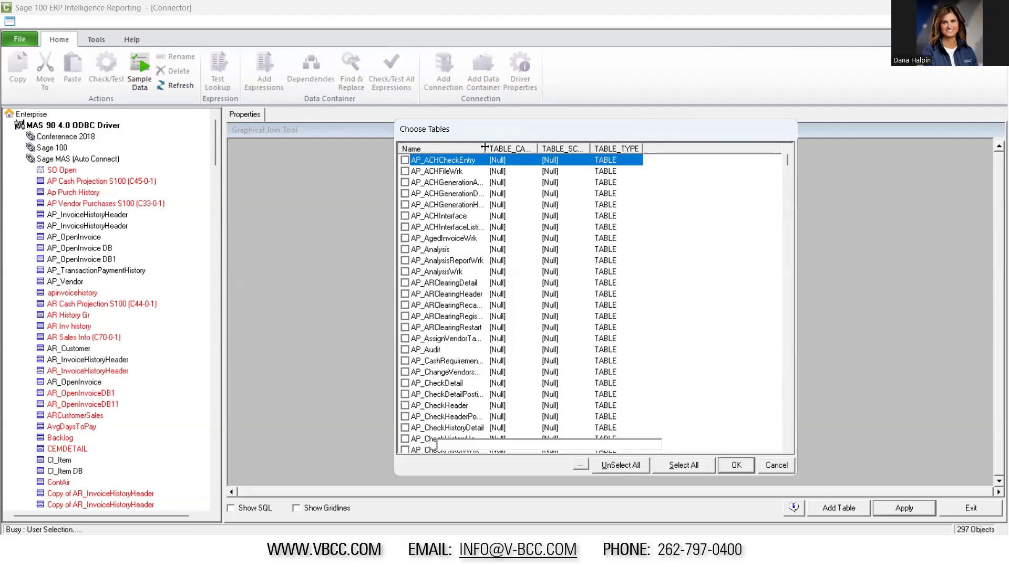
left_click_drag(492, 149, 523, 148)
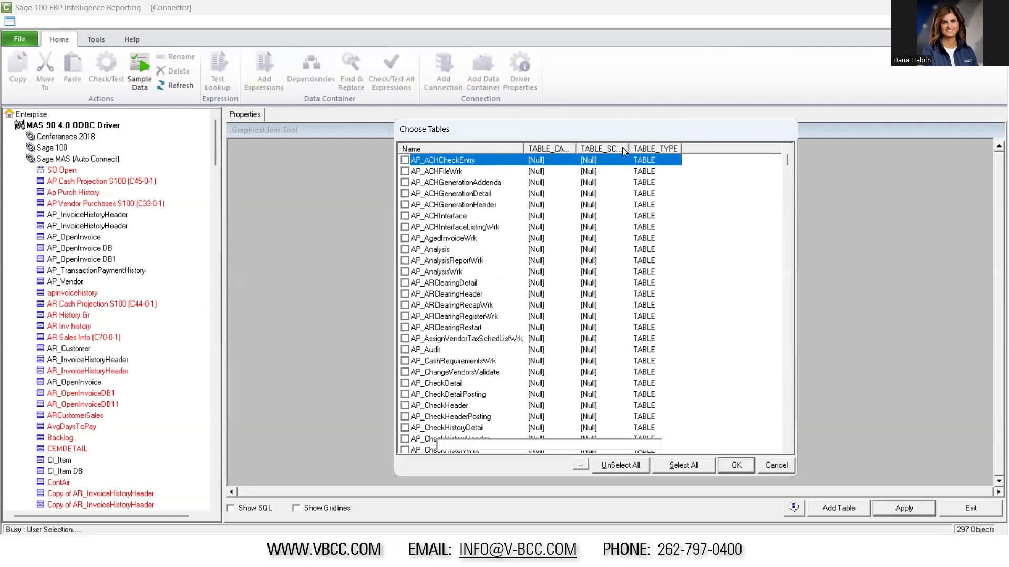
left_click_drag(681, 147, 705, 148)
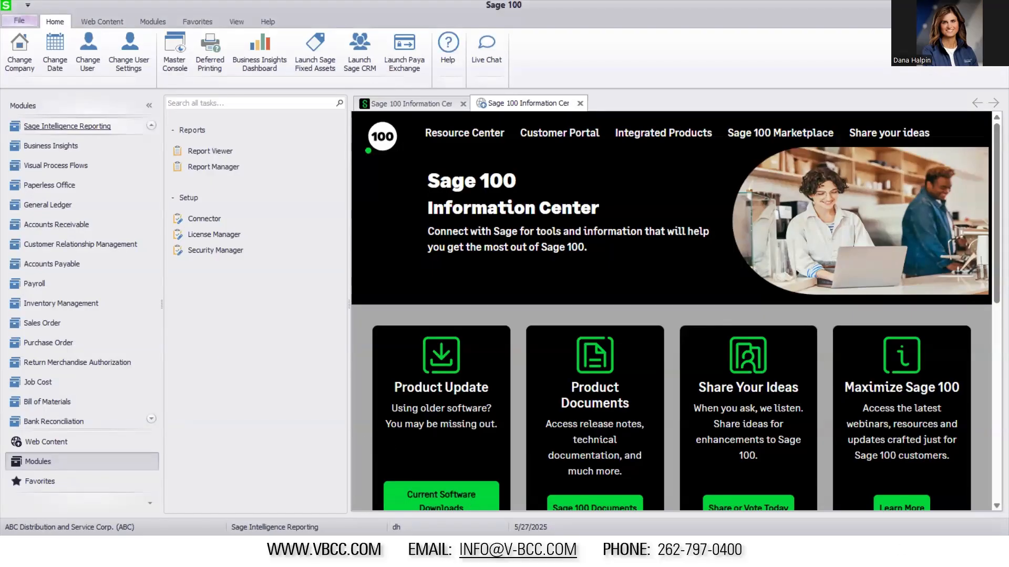
Switch to Sage 100 and open File Layouts and Program Information from its web resources
left_click(42, 442)
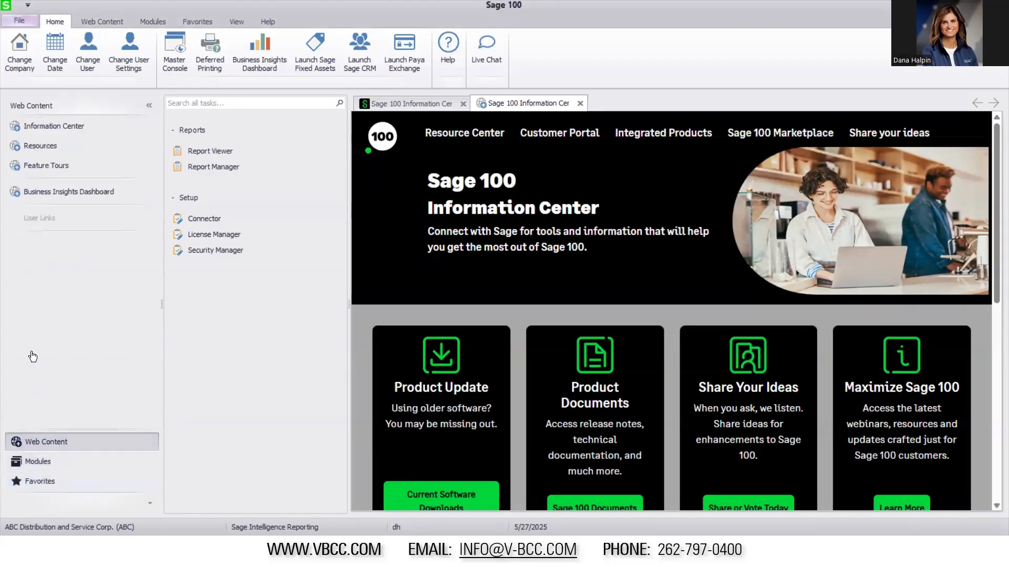
left_click(86, 146)
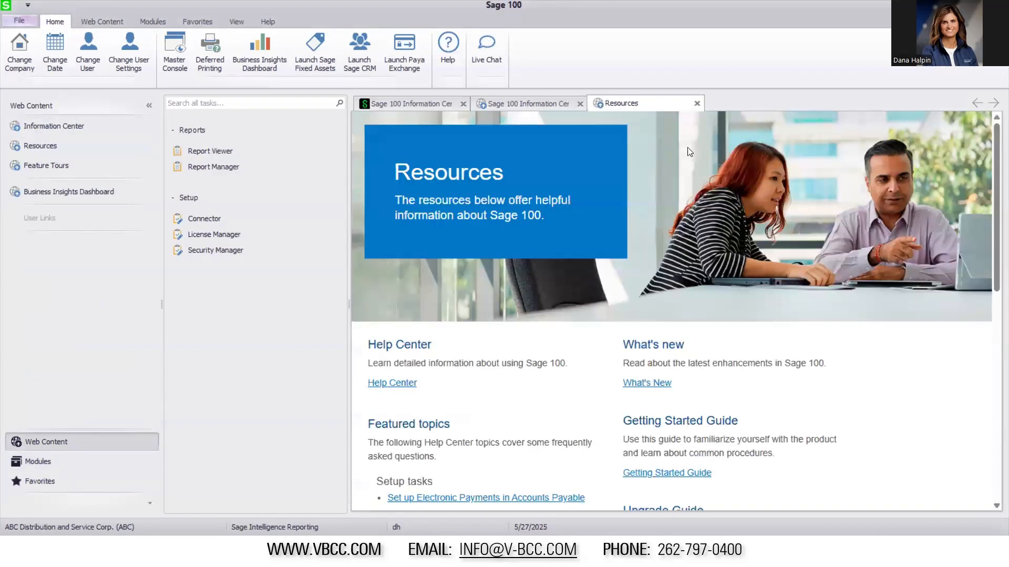
scroll(793, 402, "down", 5)
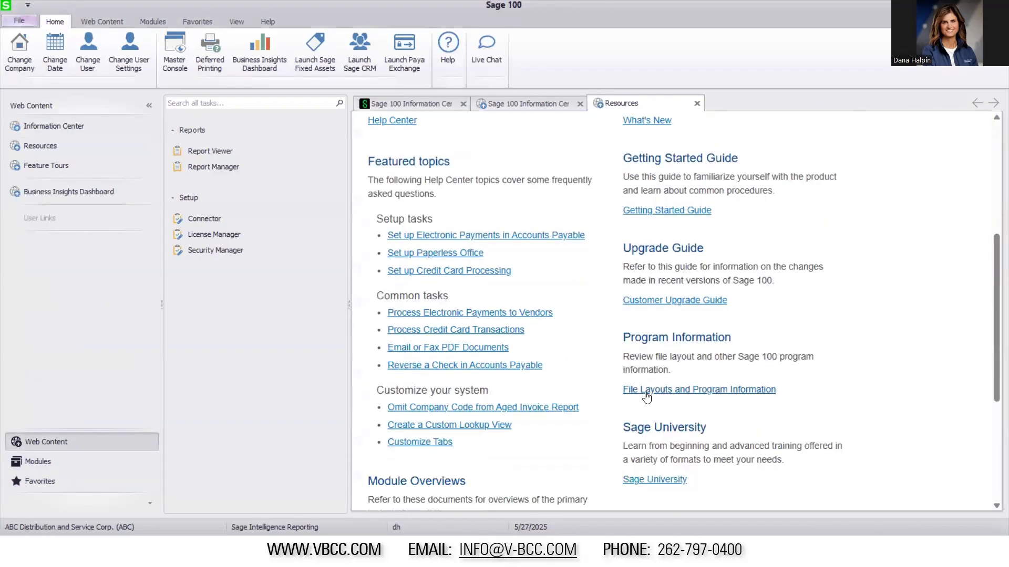
left_click(683, 392)
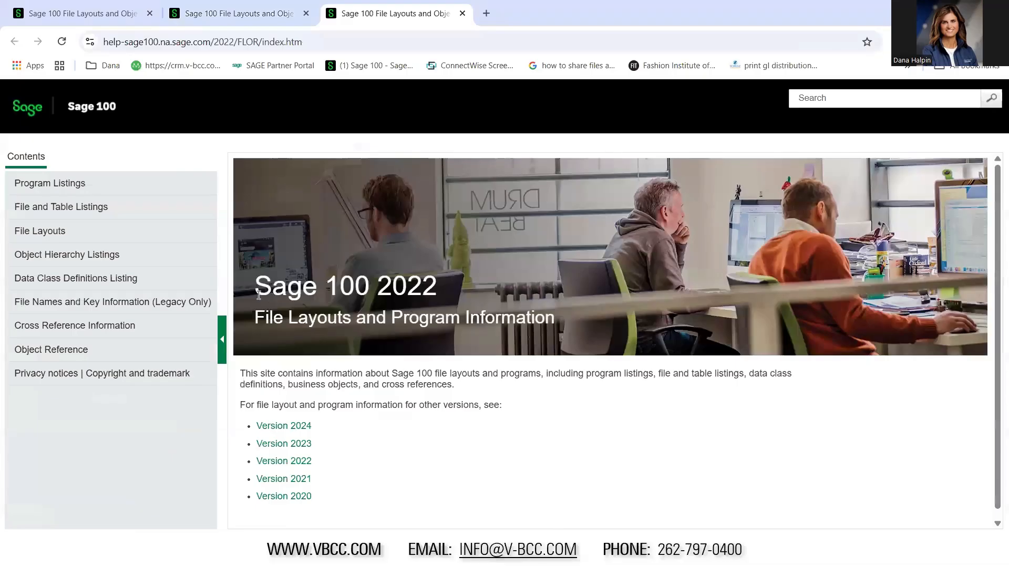
Find the SO_SalesOrderHeader file layout among the Sales Order file layouts and review its keys and columns
left_click(37, 231)
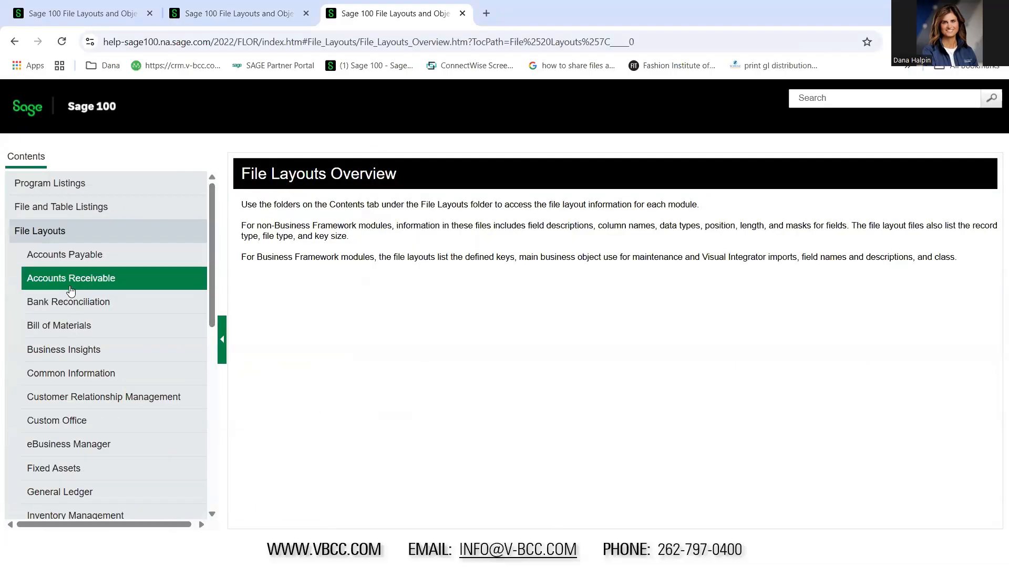
left_click_drag(212, 286, 203, 441)
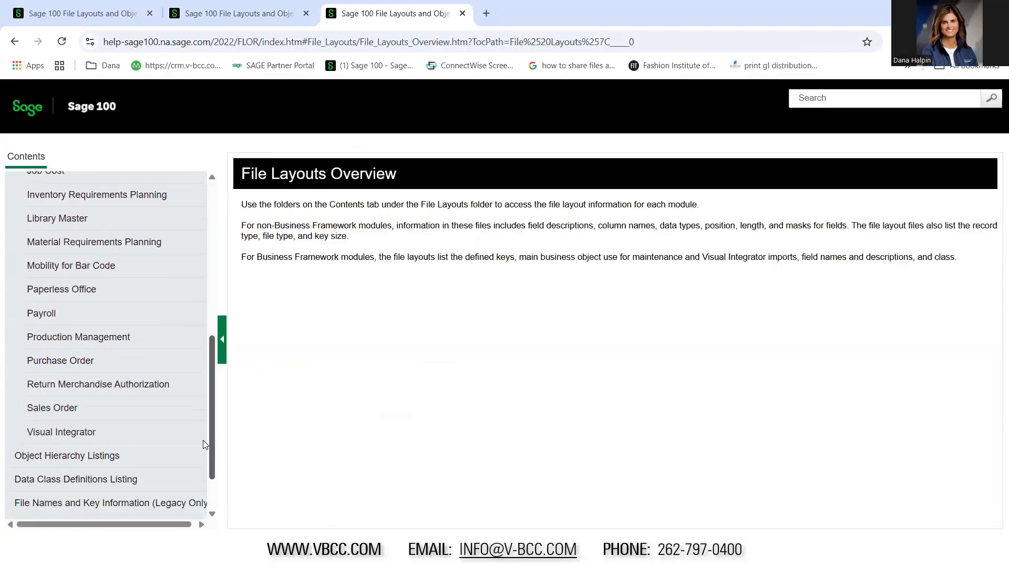
left_click(78, 408)
scroll(218, 294, "down", 4)
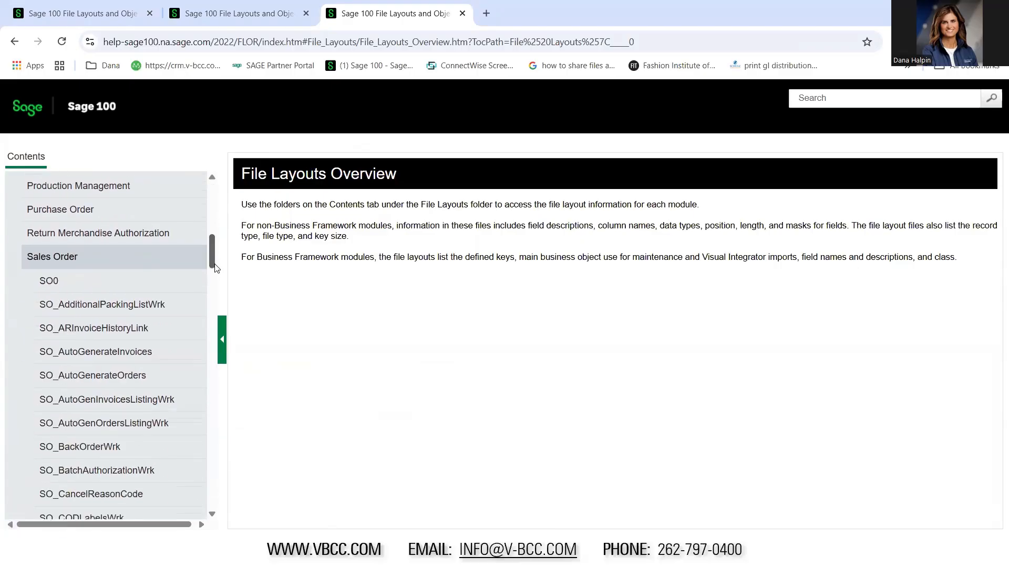
scroll(218, 293, "down", 18)
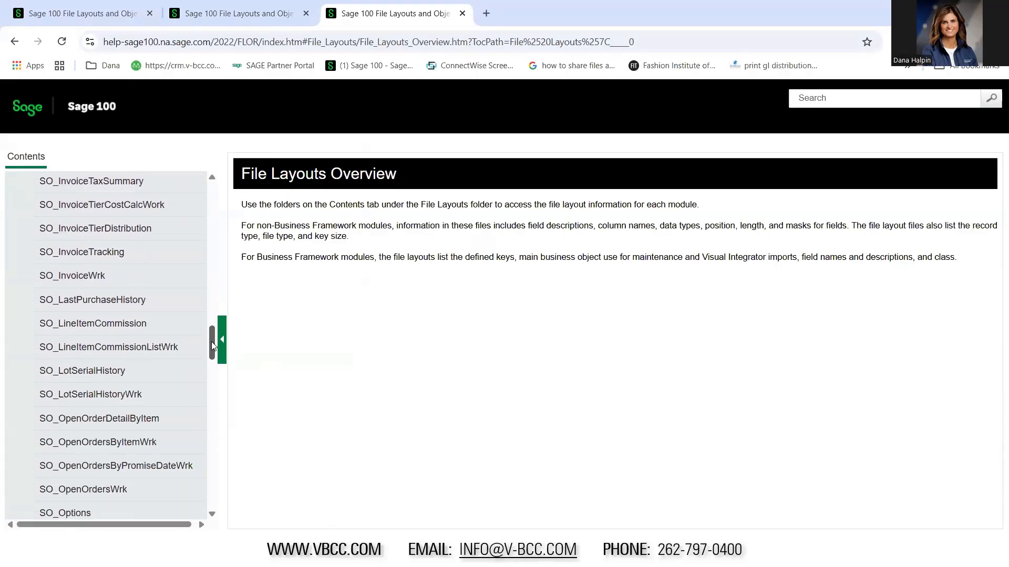
left_click_drag(210, 359, 207, 395)
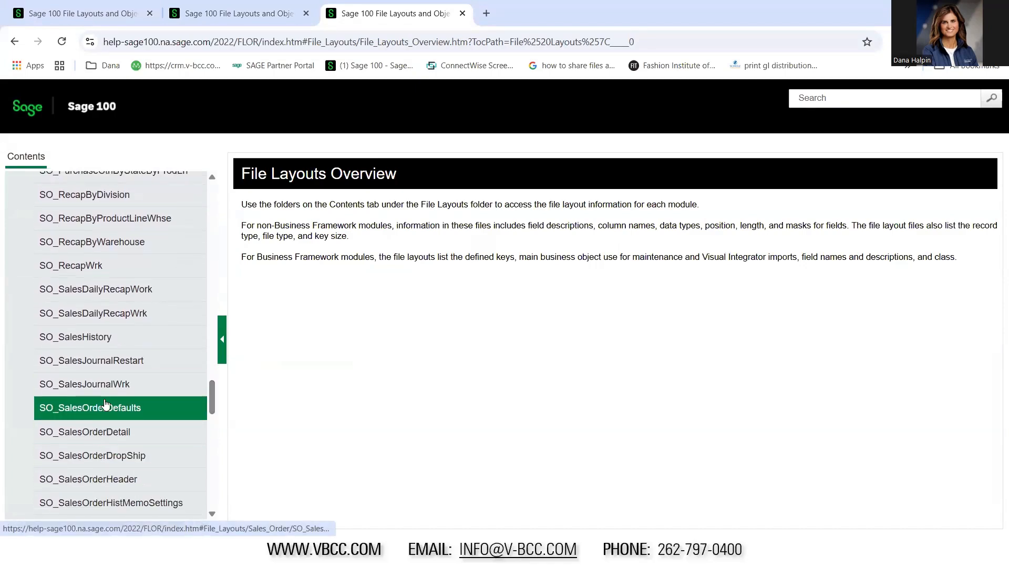
left_click(103, 480)
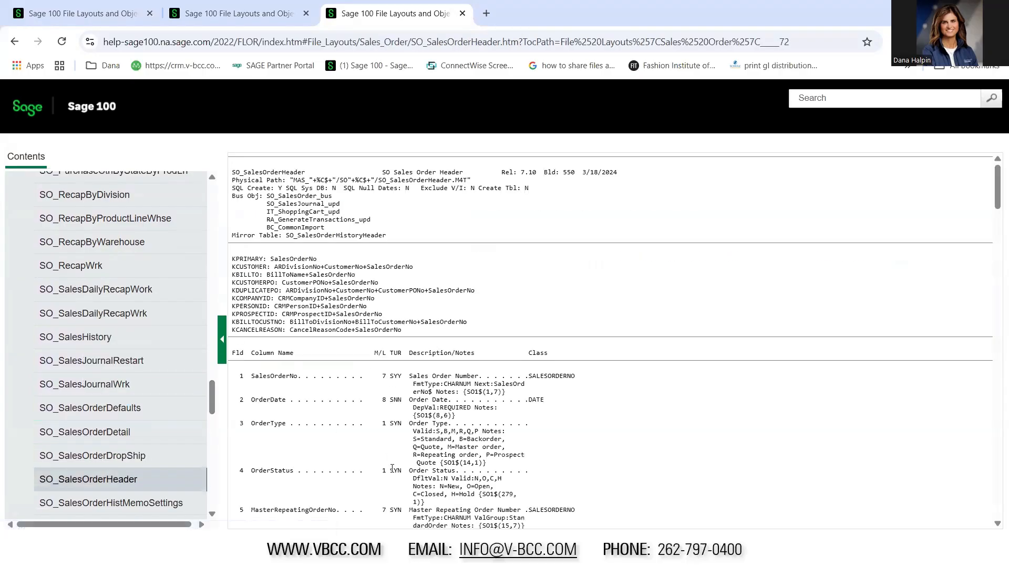
scroll(324, 424, "down", 15)
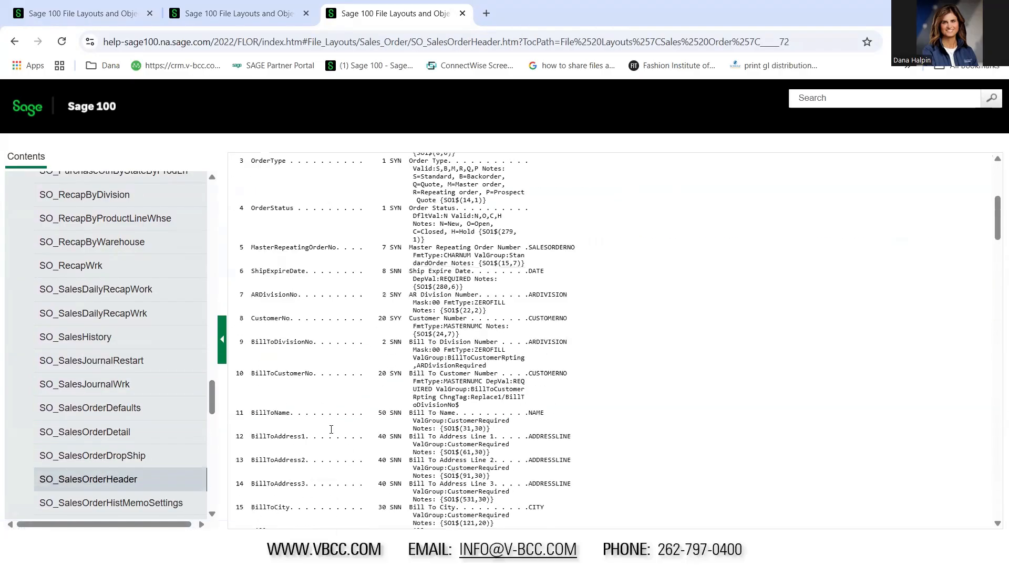
scroll(333, 435, "up", 15)
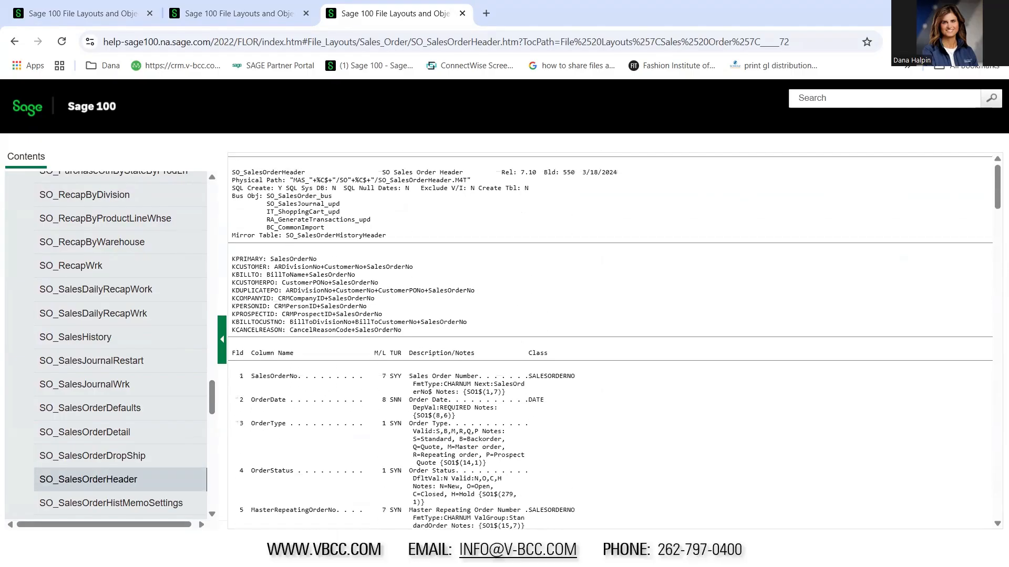
Return to the Connector and add the SO_SalesOrderHeader and SO_SalesOrderDetail tables to the graphical join
key("alt+Tab")
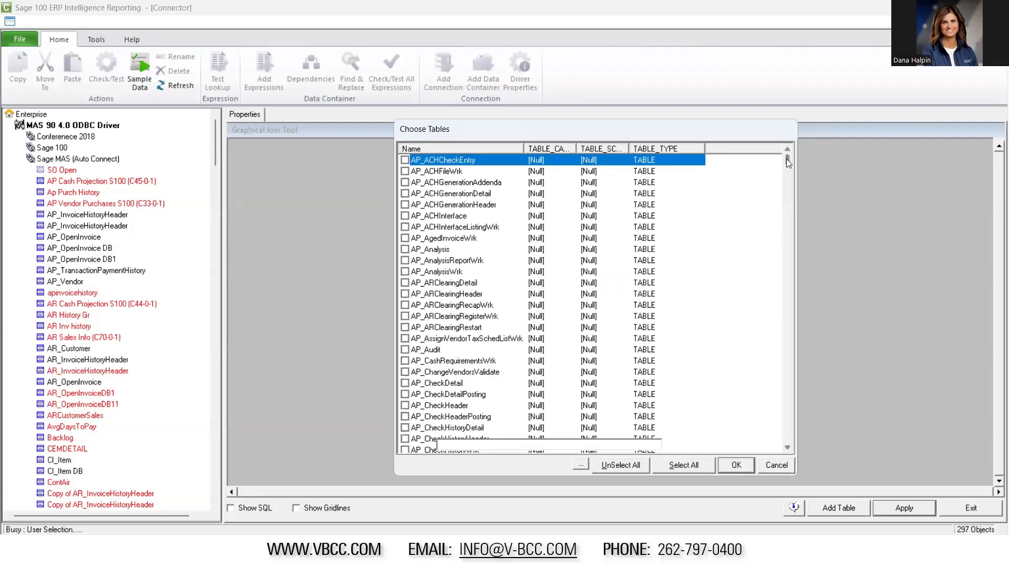
left_click_drag(786, 159, 784, 360)
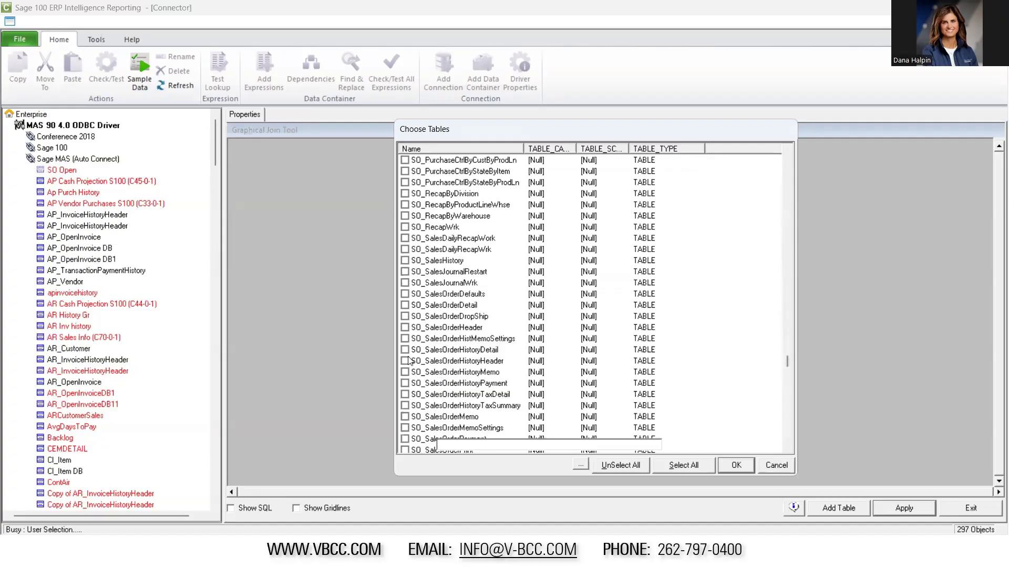
left_click(405, 329)
left_click(405, 305)
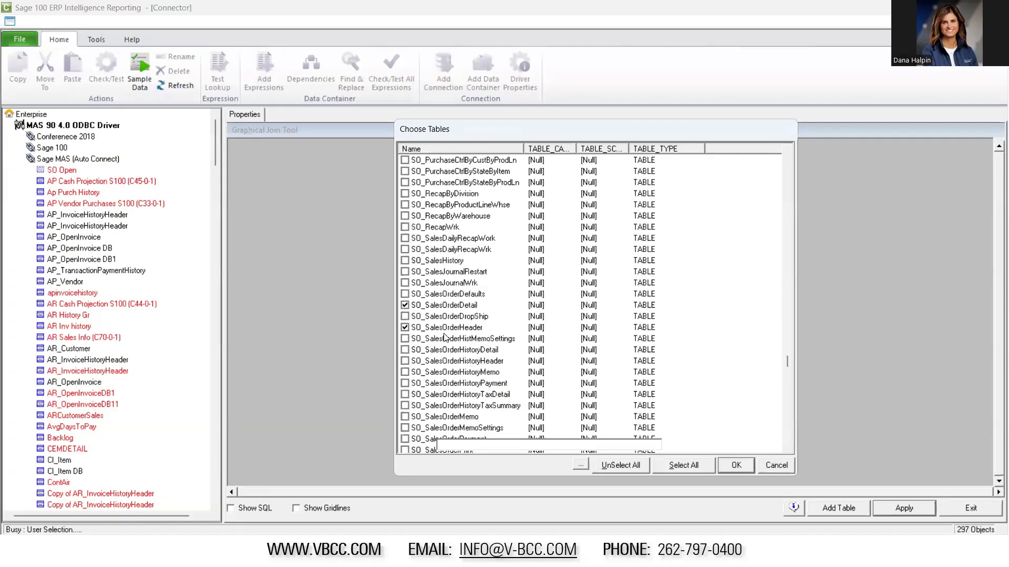
left_click(735, 466)
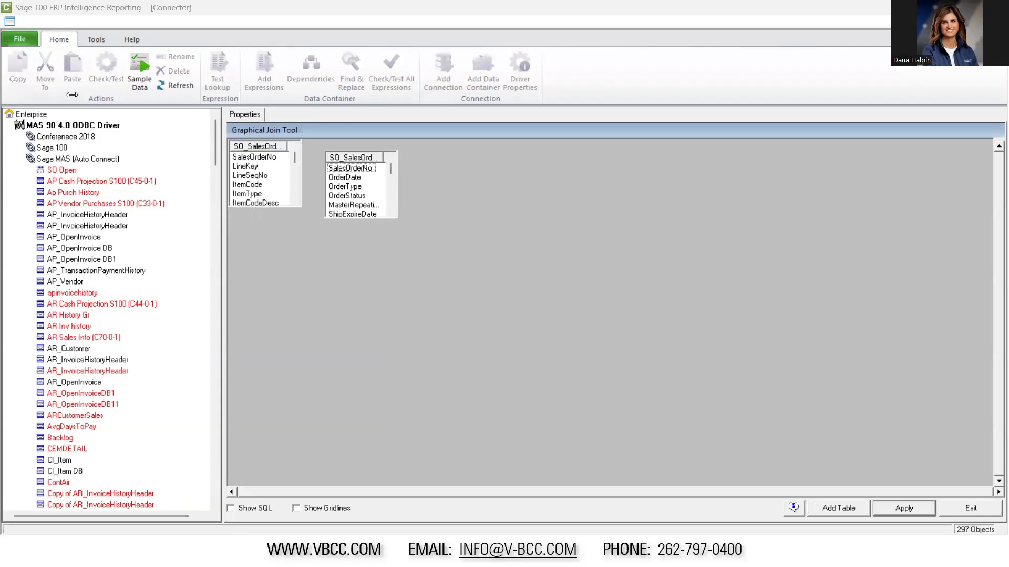
Join SO_SalesOrderDetail to SO_SalesOrderHeader on their SalesOrderNo fields
left_click(268, 157)
left_click_drag(268, 158, 352, 170)
left_click_drag(265, 158, 347, 168)
Check the join types offered for the SalesOrderNo link, keep Inner, and apply the graphical join to SO Open
right_click(319, 166)
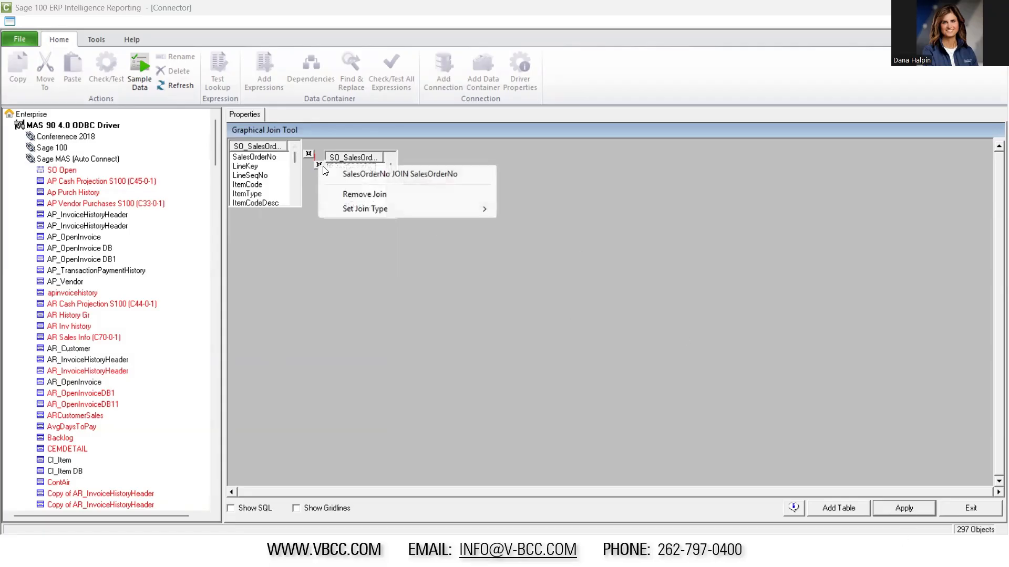
mouse_move(363, 209)
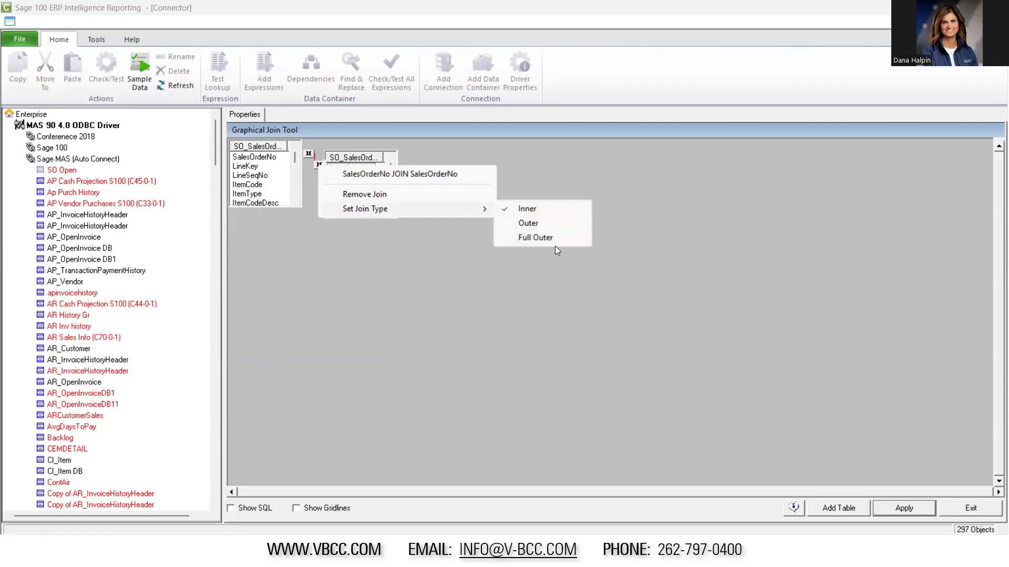
left_click(353, 319)
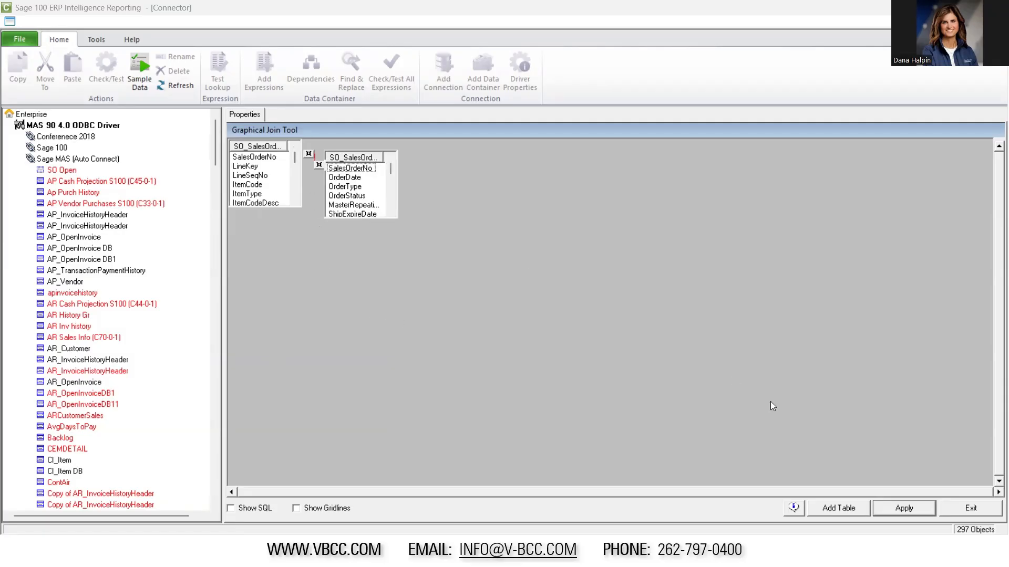
left_click(904, 509)
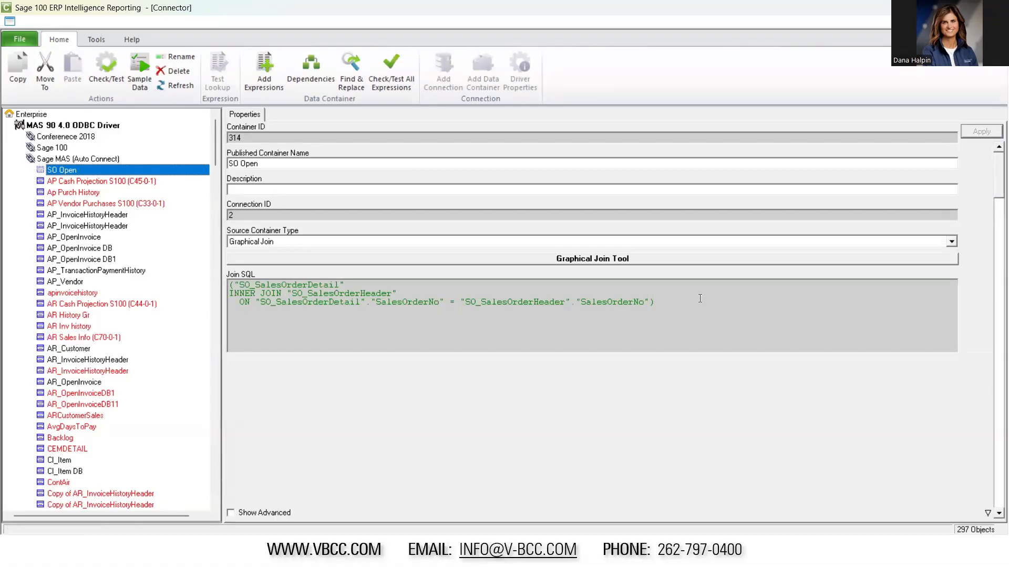
left_click_drag(700, 297, 376, 264)
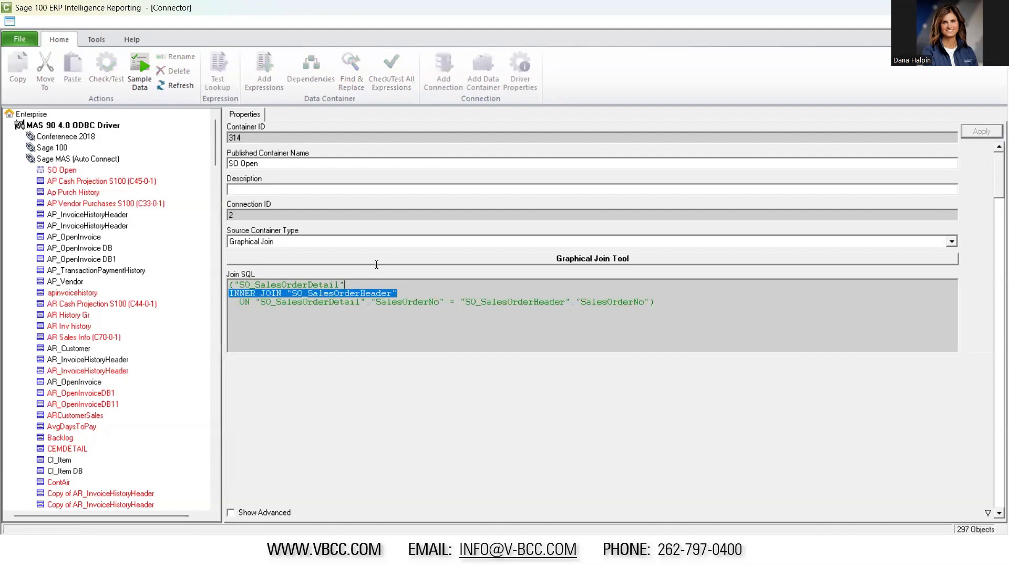
Start adding data field expressions to the SO Open container from both the SO_SalesOrderDetail and SO_SalesOrderHeader tables
left_click(373, 333)
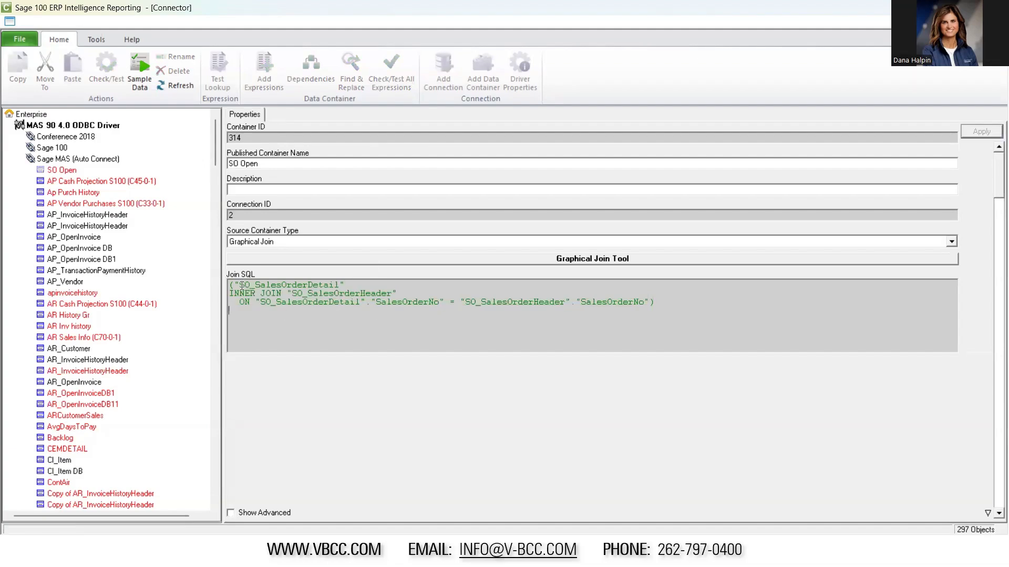
left_click(58, 170)
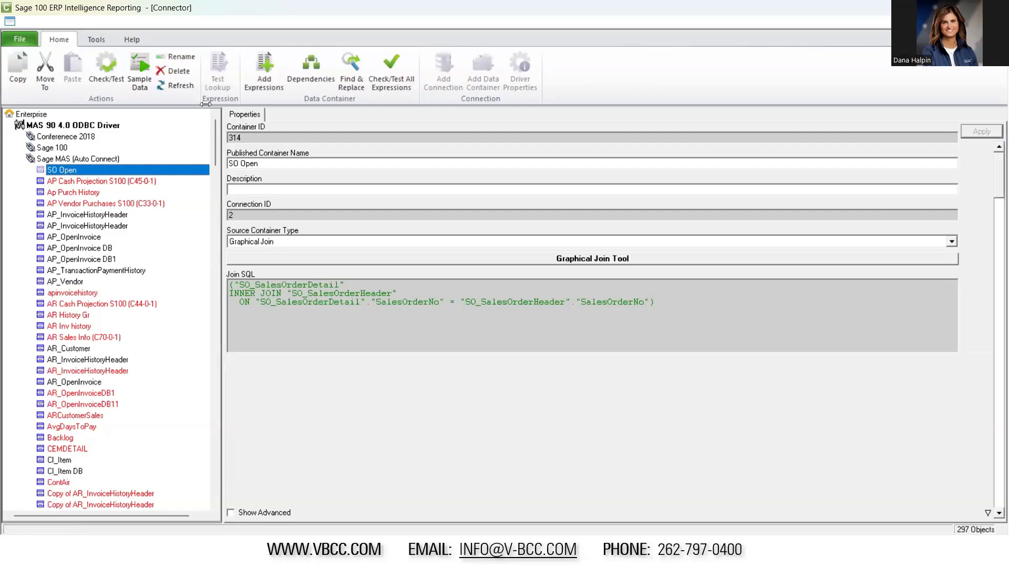
left_click(265, 66)
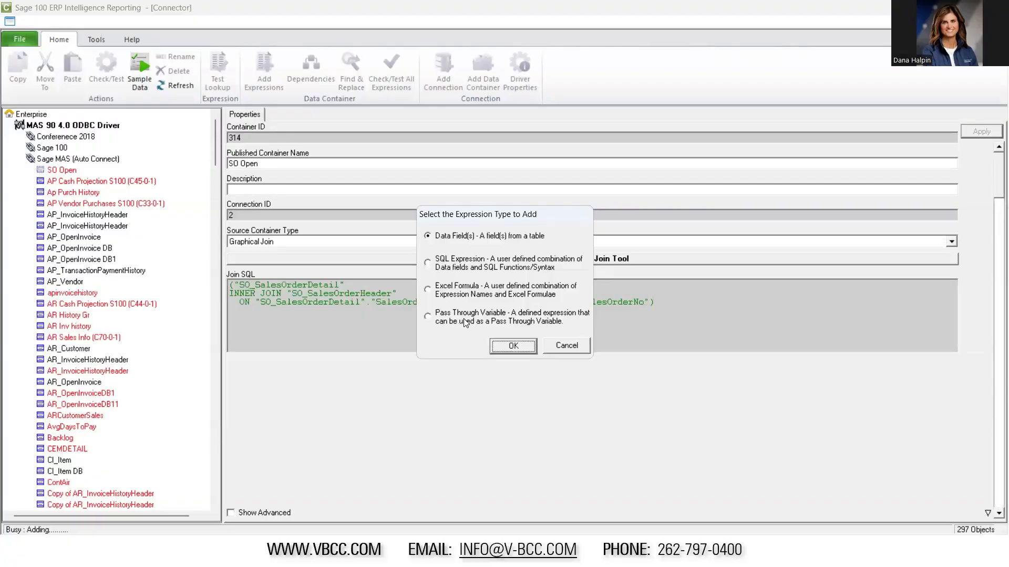
left_click(520, 347)
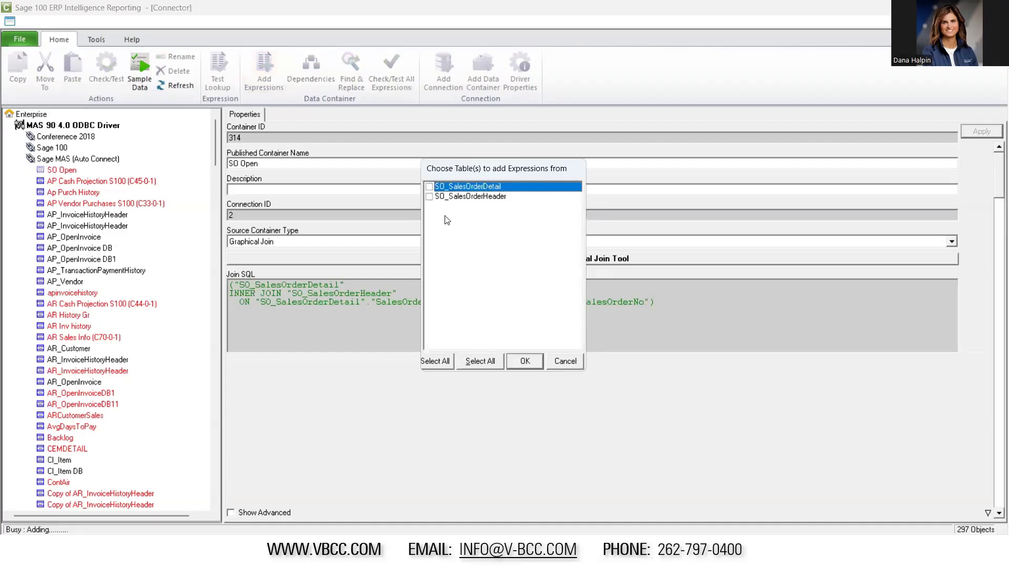
left_click(480, 361)
left_click(525, 361)
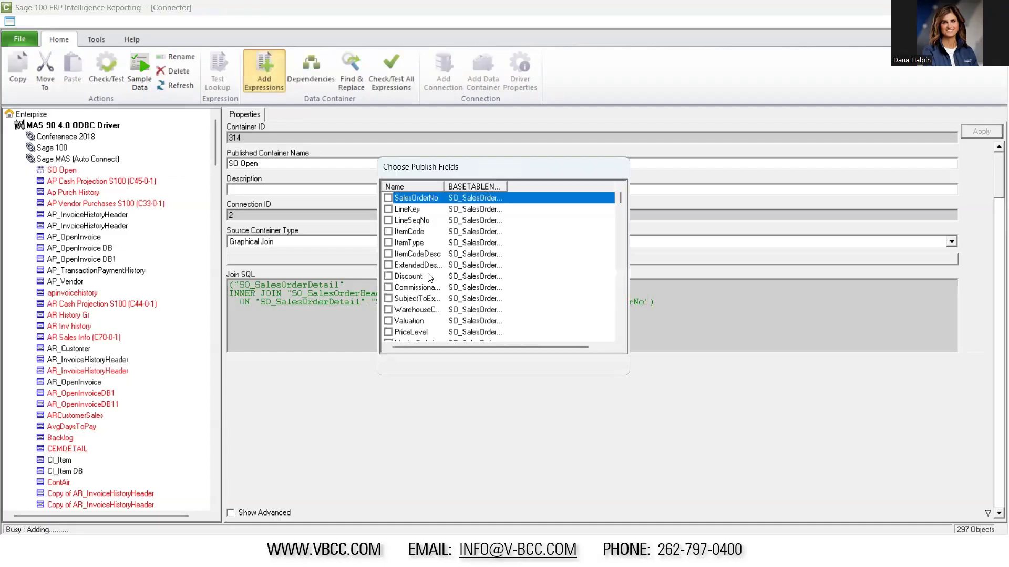
Enlarge the publish fields list, widen its name columns, and sort it by base table so the header fields come first
double_click(444, 186)
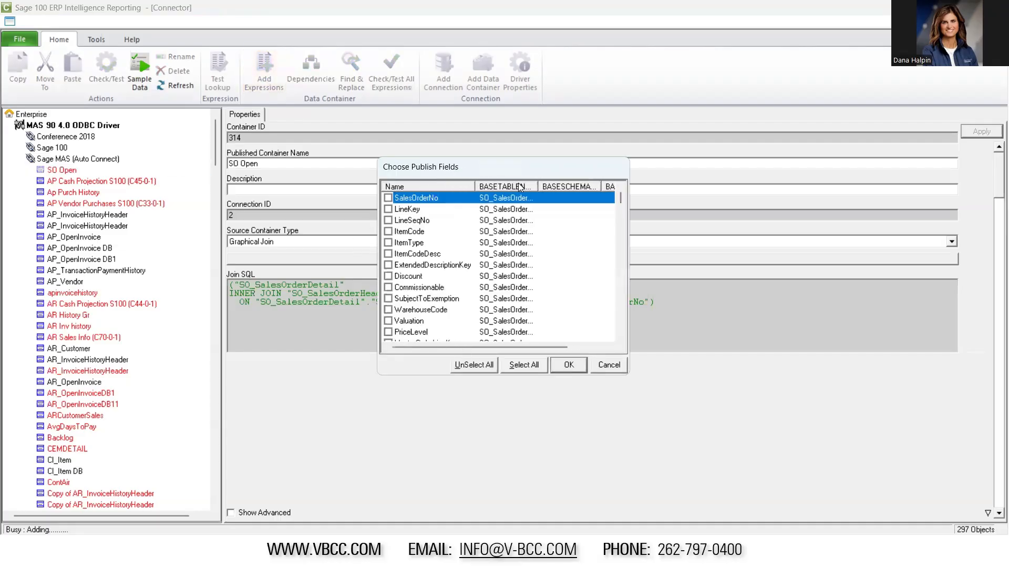
left_click_drag(537, 186, 590, 187)
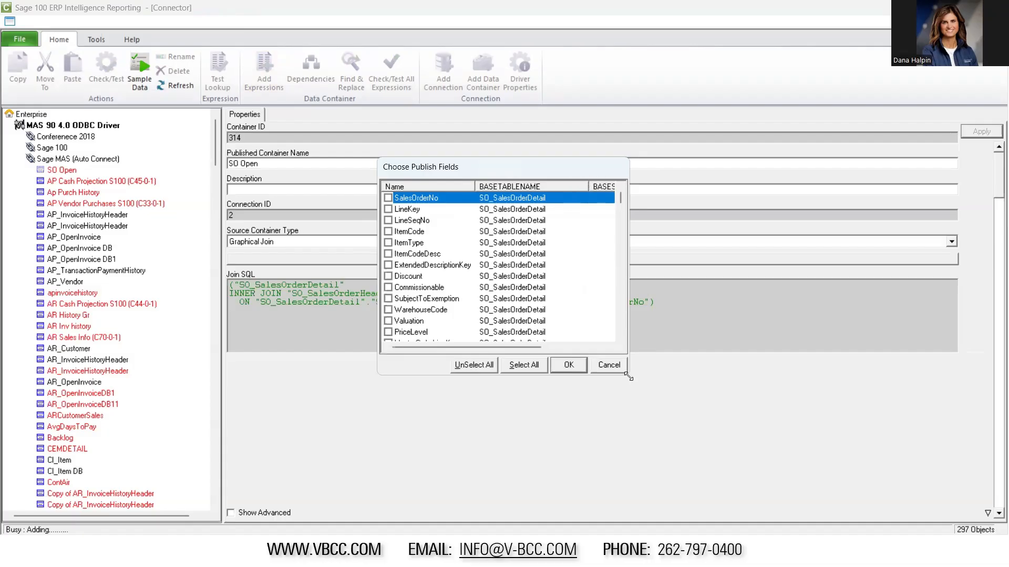
left_click_drag(629, 377, 804, 510)
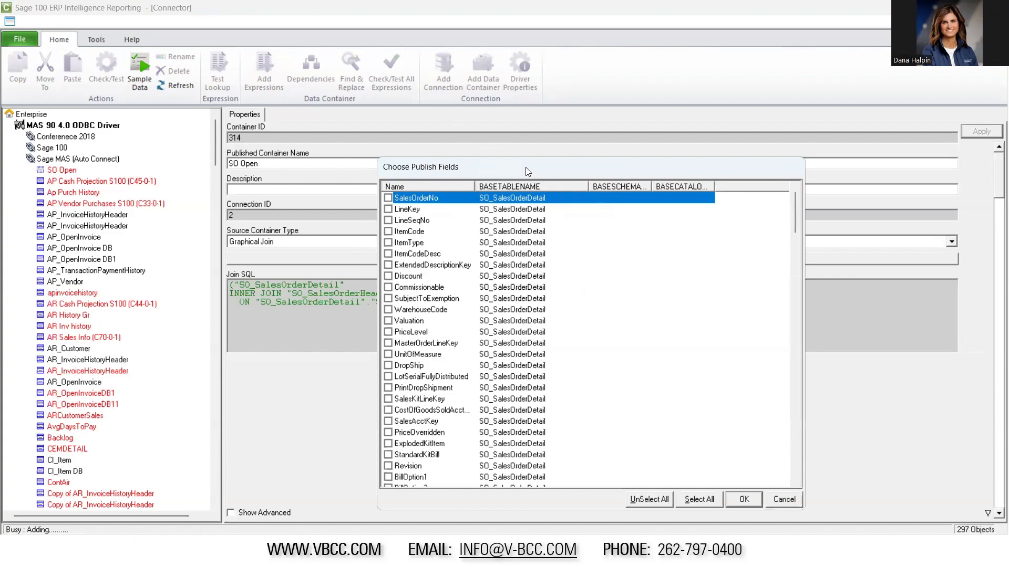
left_click_drag(527, 172, 489, 122)
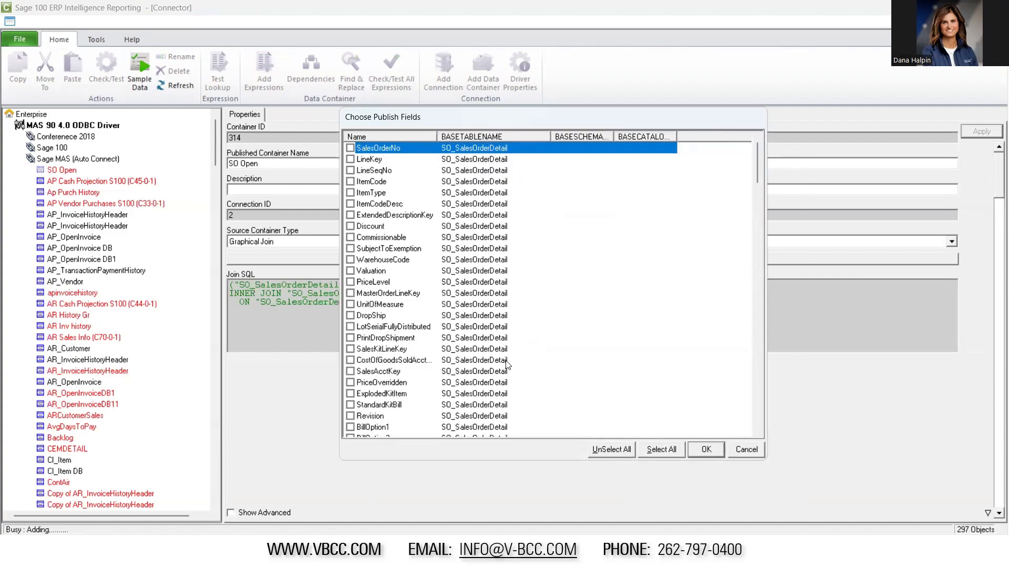
left_click(490, 134)
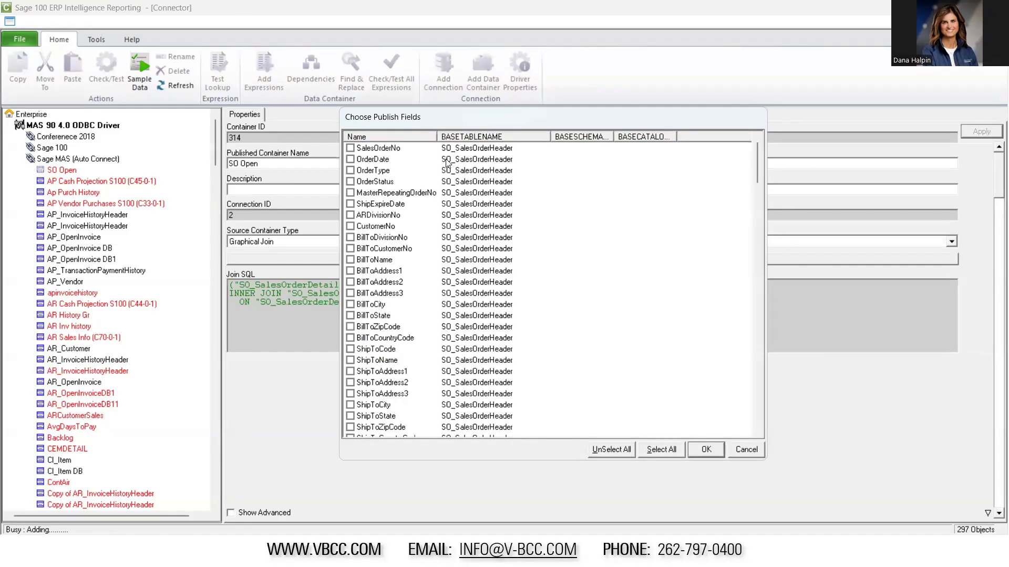
Select the SO_SalesOrderHeader fields SalesOrderNo, OrderDate, OrderType, ARDivisionNo, CustomerNo and BillToName for publishing
left_click(350, 151)
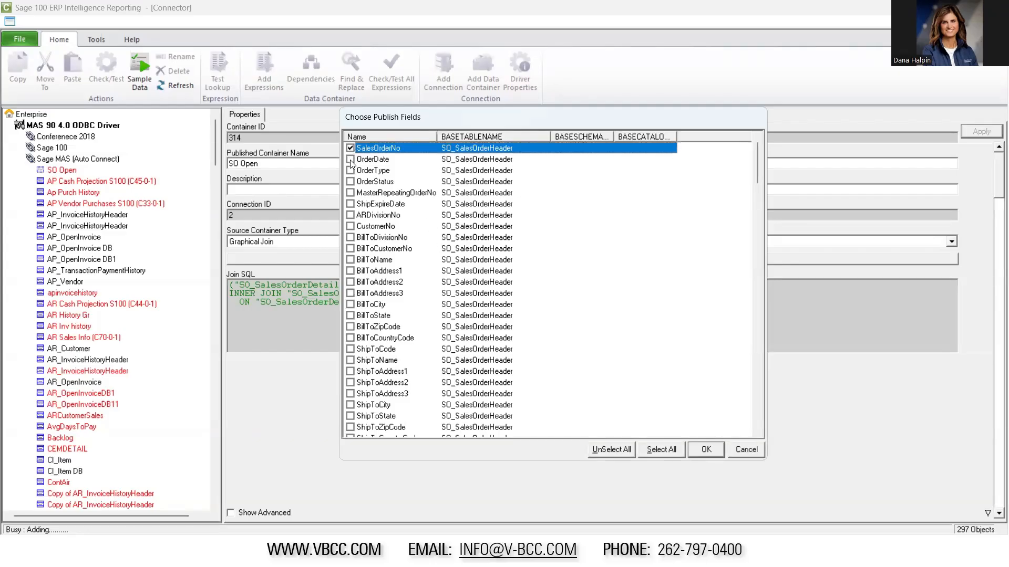
left_click(350, 159)
left_click(350, 170)
left_click(350, 214)
left_click(350, 226)
left_click(350, 260)
left_click_drag(757, 167, 735, 143)
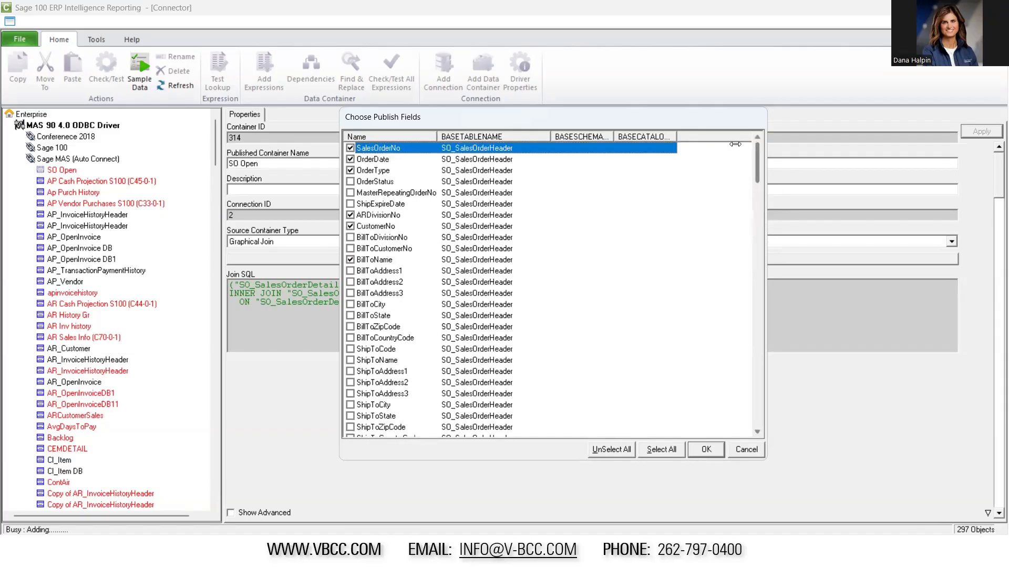
Re-sort the list to bring up the SO_SalesOrderDetail fields and select ItemCode and ItemCodeDesc
left_click(514, 136)
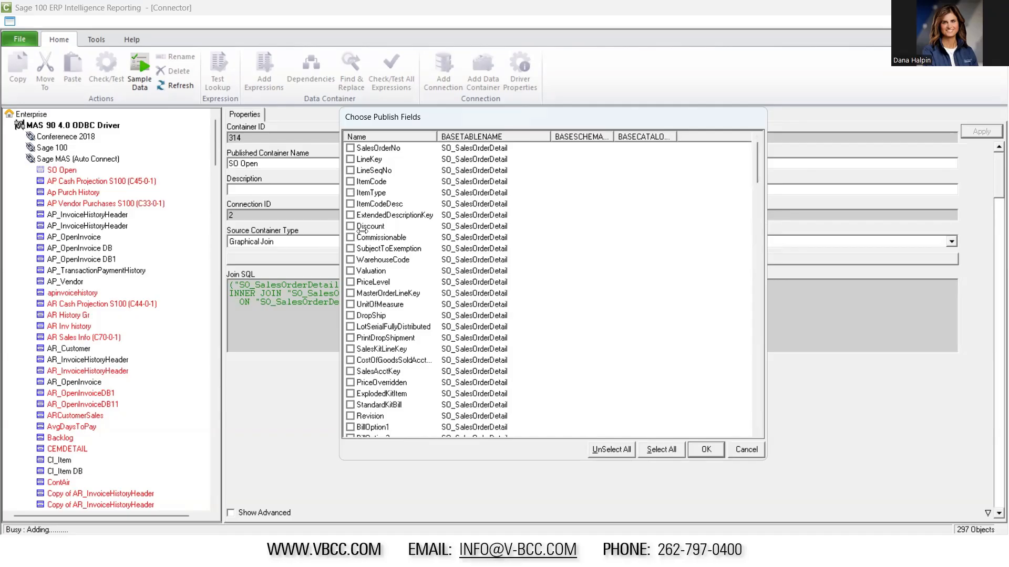
left_click(349, 181)
left_click(350, 204)
scroll(382, 341, "down", 3)
scroll(374, 326, "down", 8)
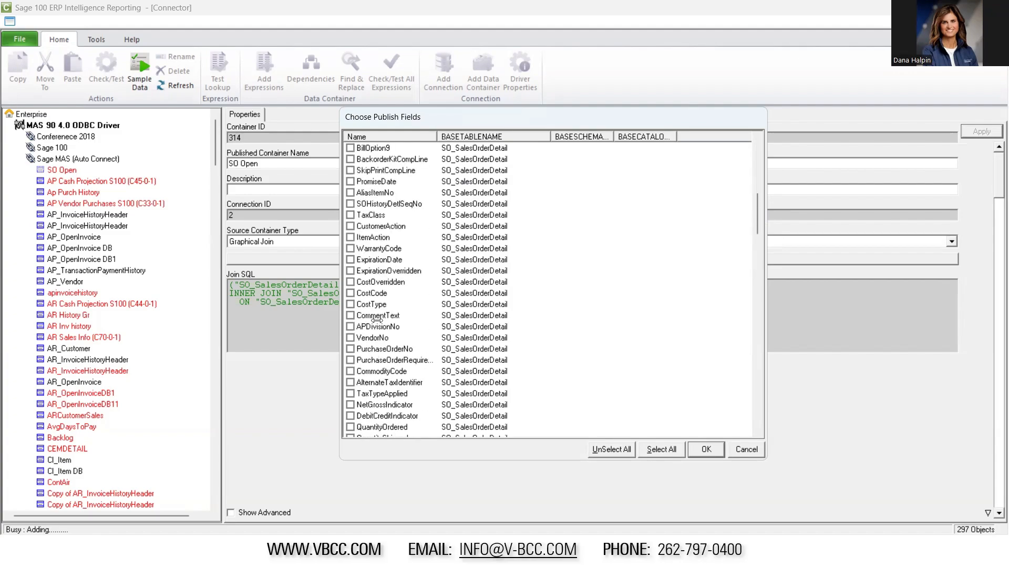
scroll(375, 317, "up", 9)
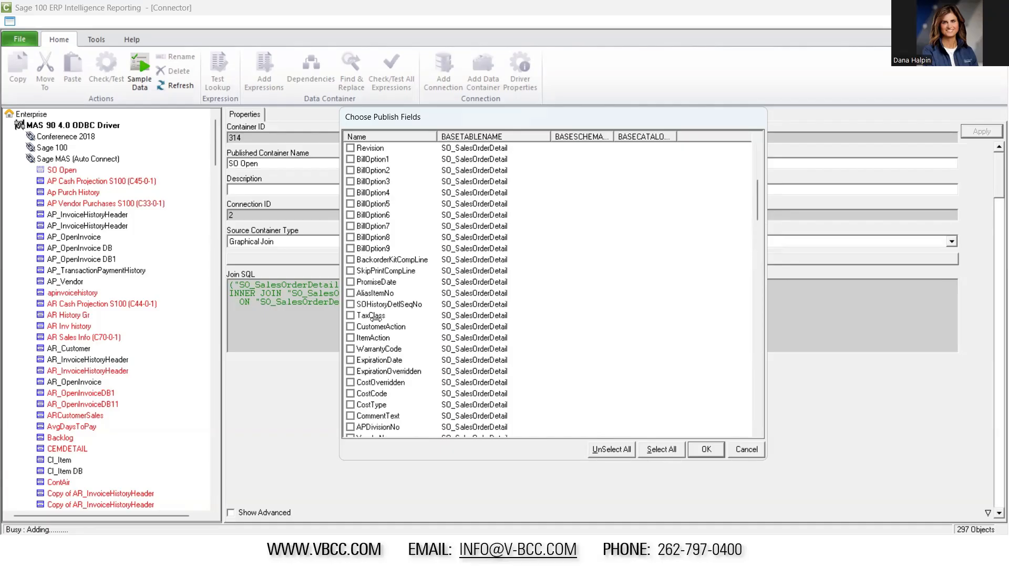
scroll(375, 318, "up", 2)
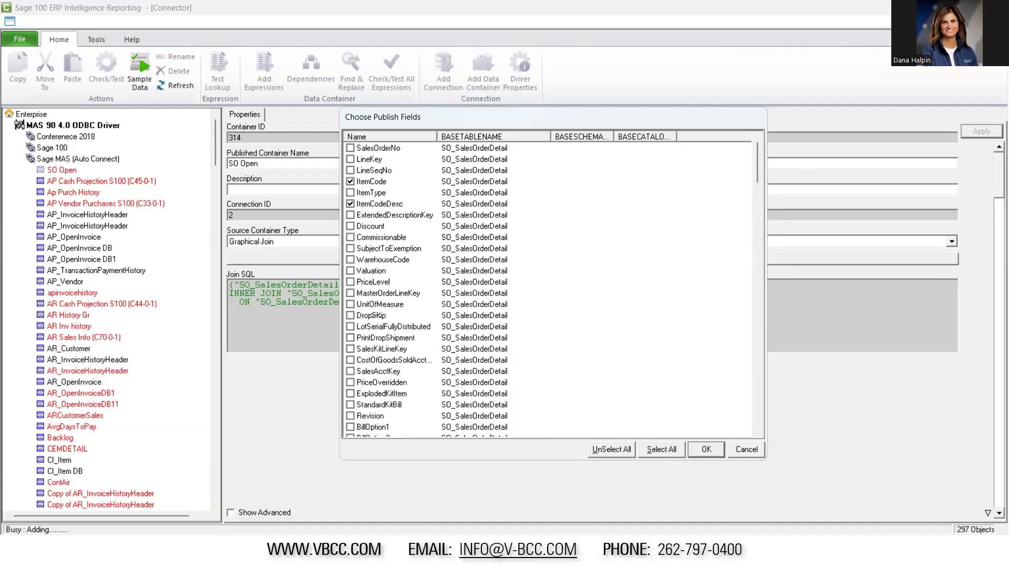
Sort the fields by name and select QuantityOrdered, QuantityShipped, UnitCost and UnitPrice from SO_SalesOrderDetail
left_click(386, 138)
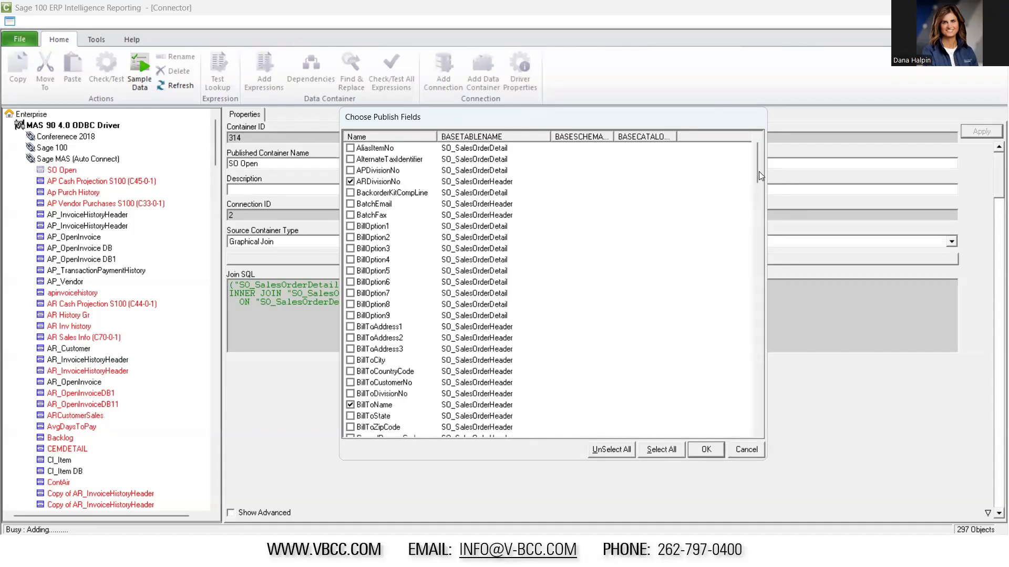
left_click_drag(758, 171, 737, 334)
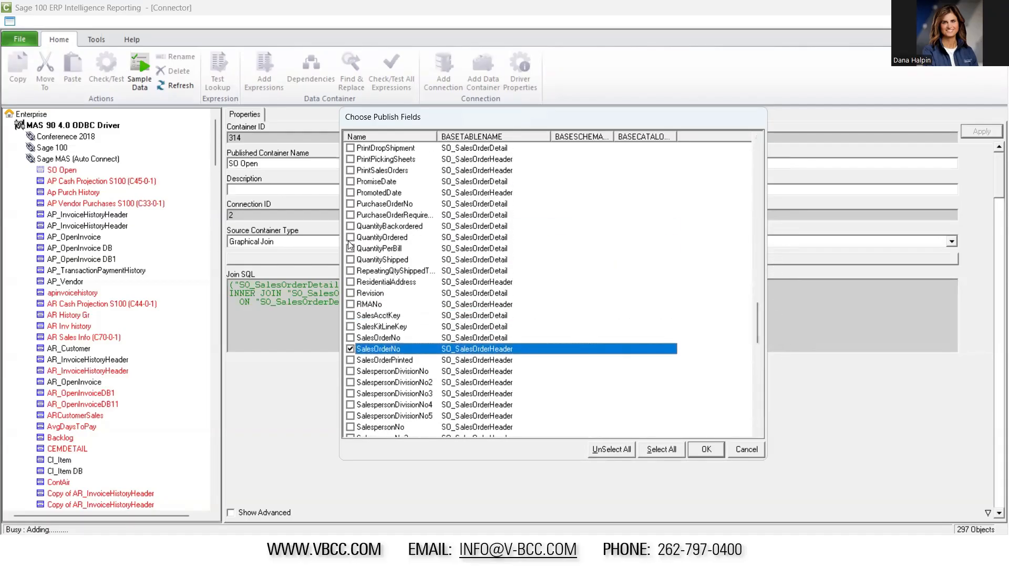
left_click(350, 237)
left_click(350, 260)
scroll(425, 285, "down", 5)
scroll(427, 285, "down", 7)
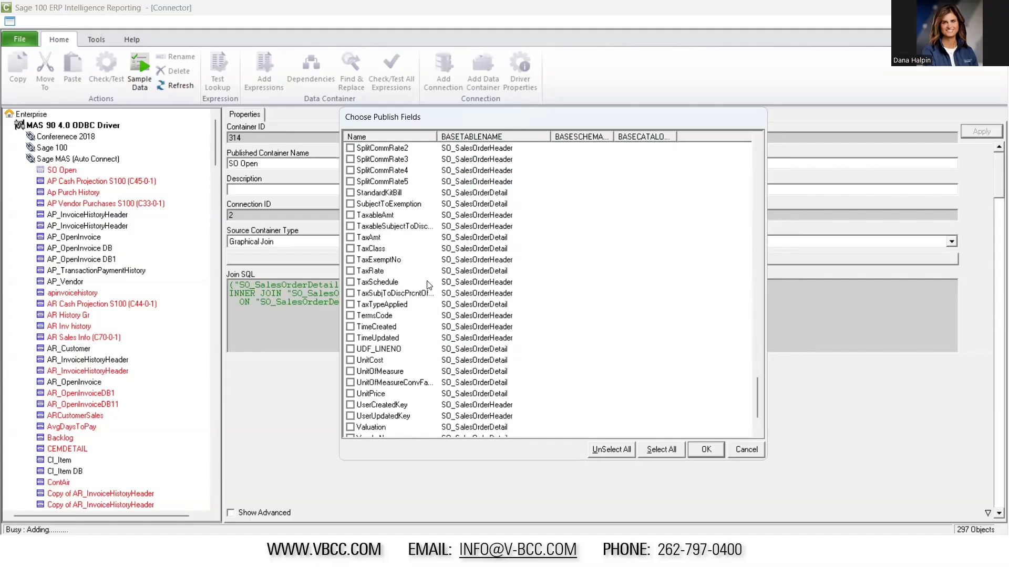
scroll(427, 284, "down", 2)
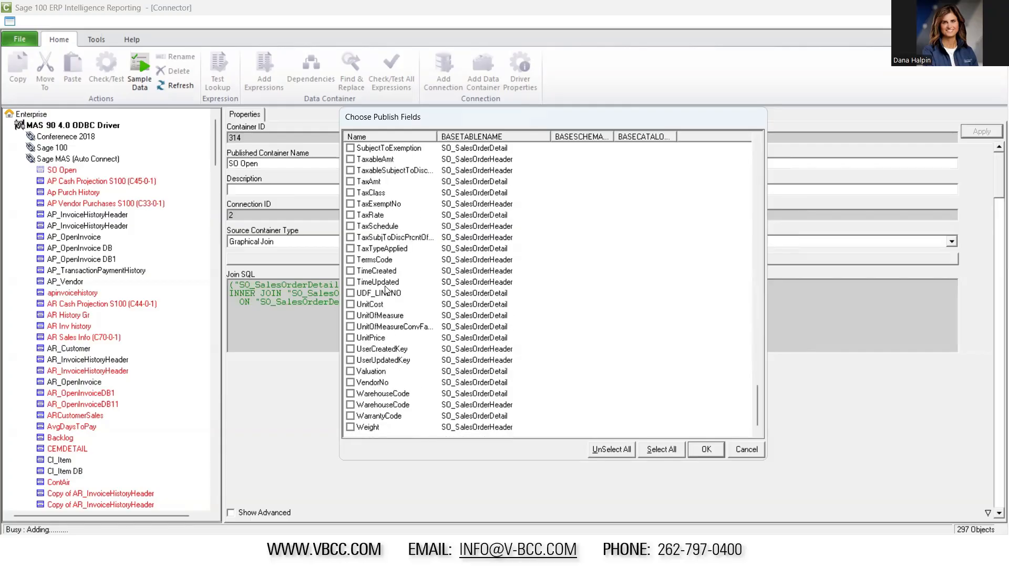
left_click(350, 304)
Select the ExtensionAmt detail field and add all the chosen fields to the SO Open container
scroll(427, 297, "up", 12)
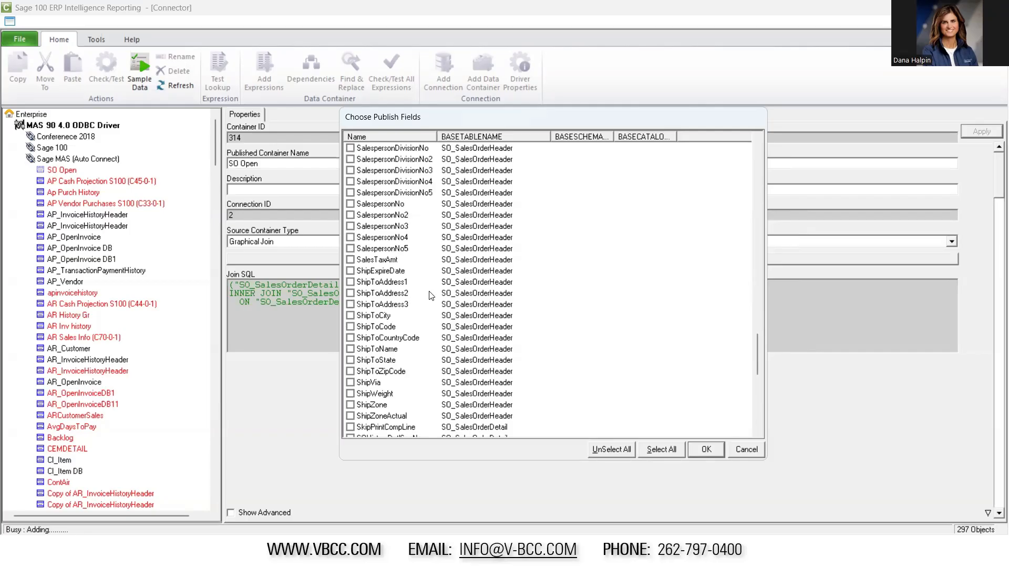
scroll(428, 296, "up", 20)
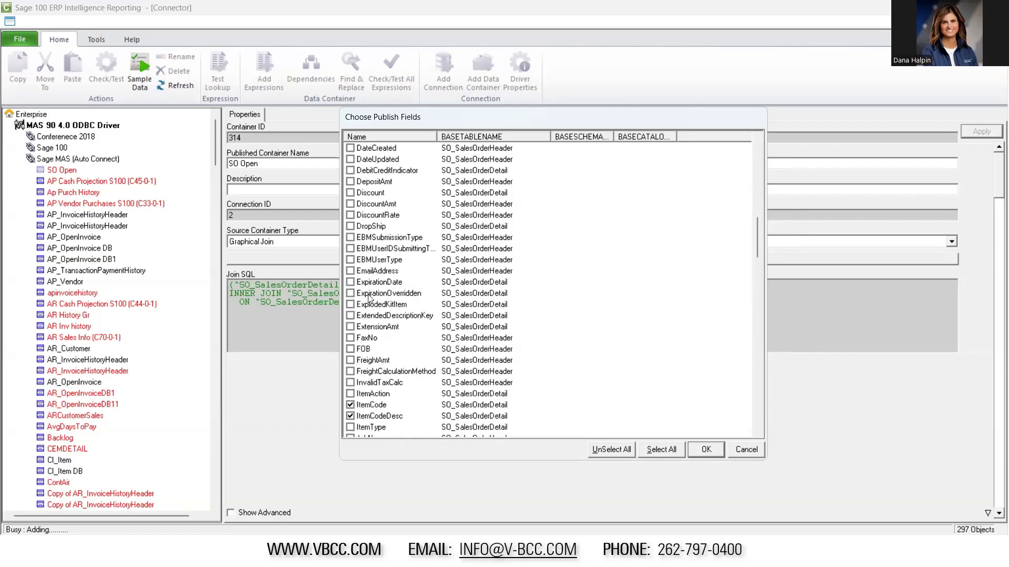
left_click(352, 327)
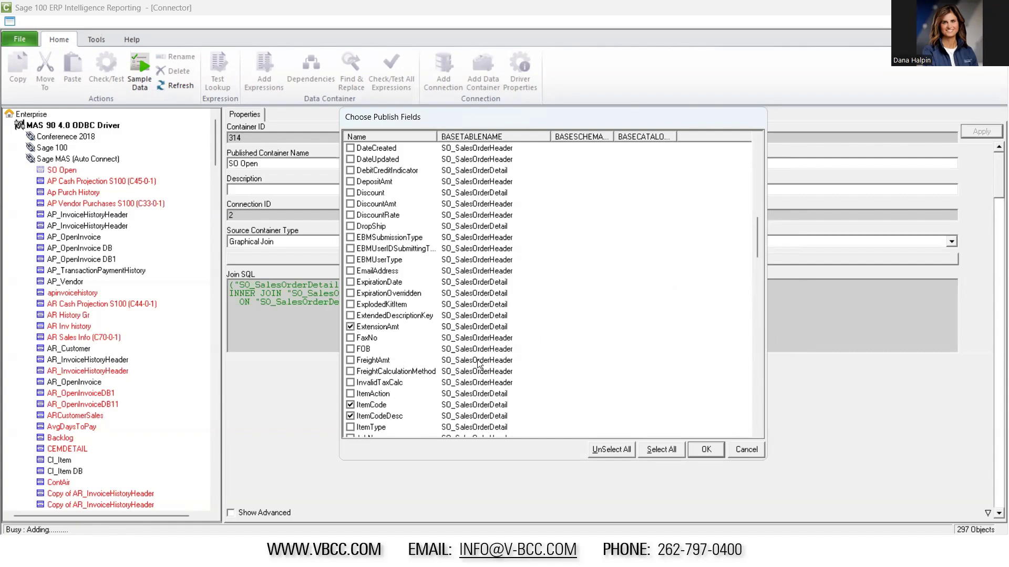
left_click(707, 450)
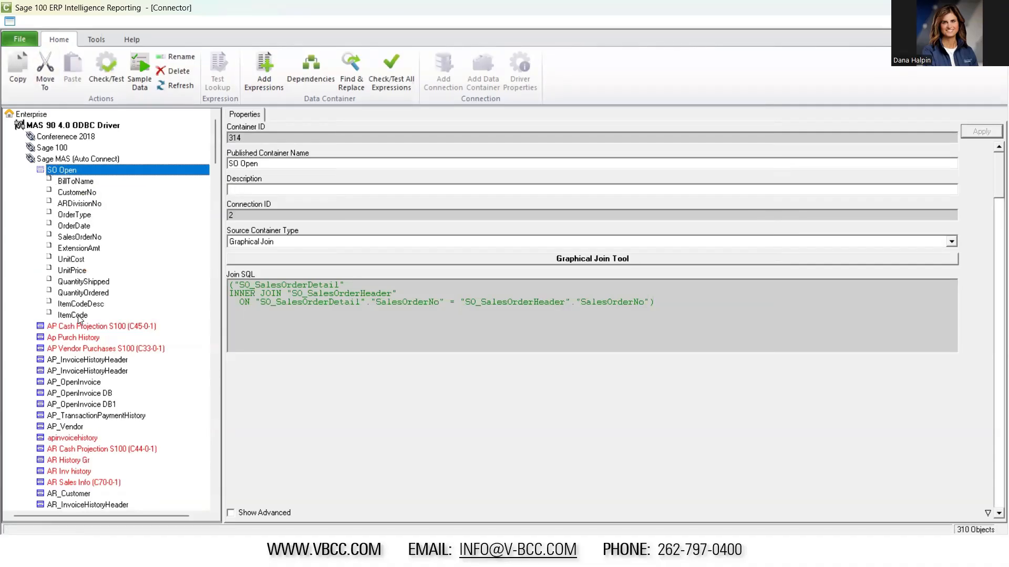
Add an Excel Formula expression named Total Cost to the SO Open container
left_click(264, 70)
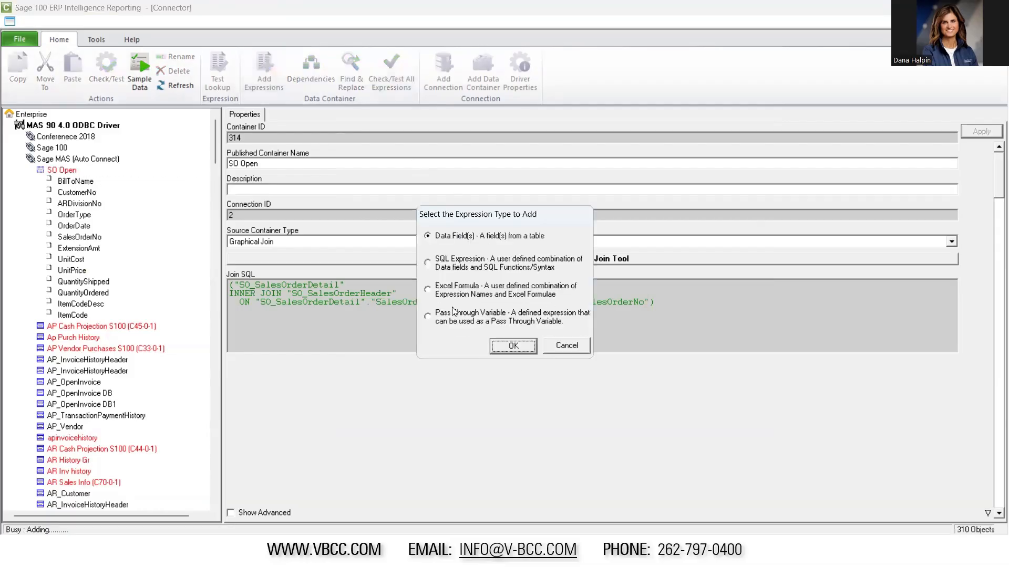
left_click(427, 289)
left_click(514, 346)
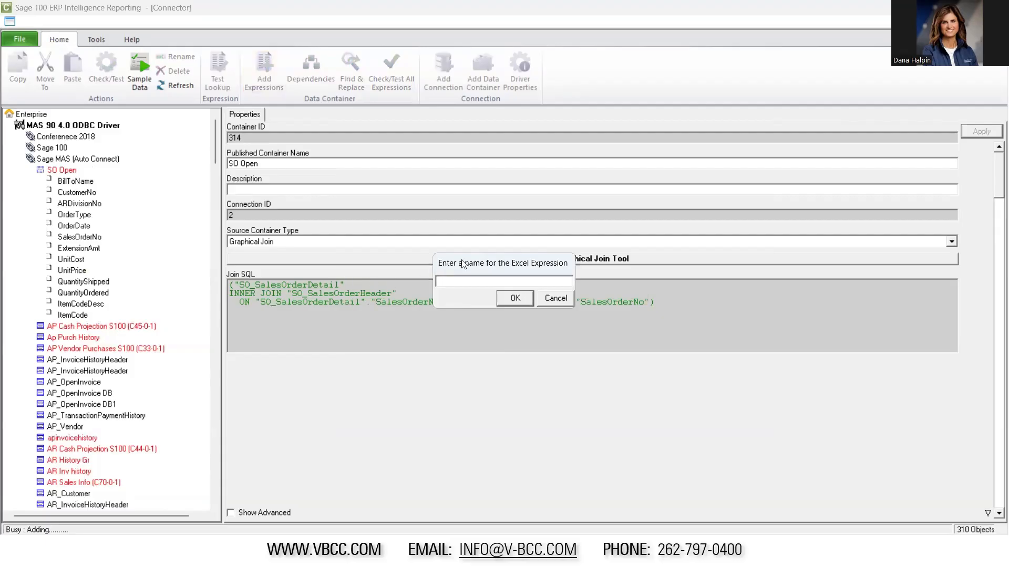
type("Total Cost")
left_click(526, 299)
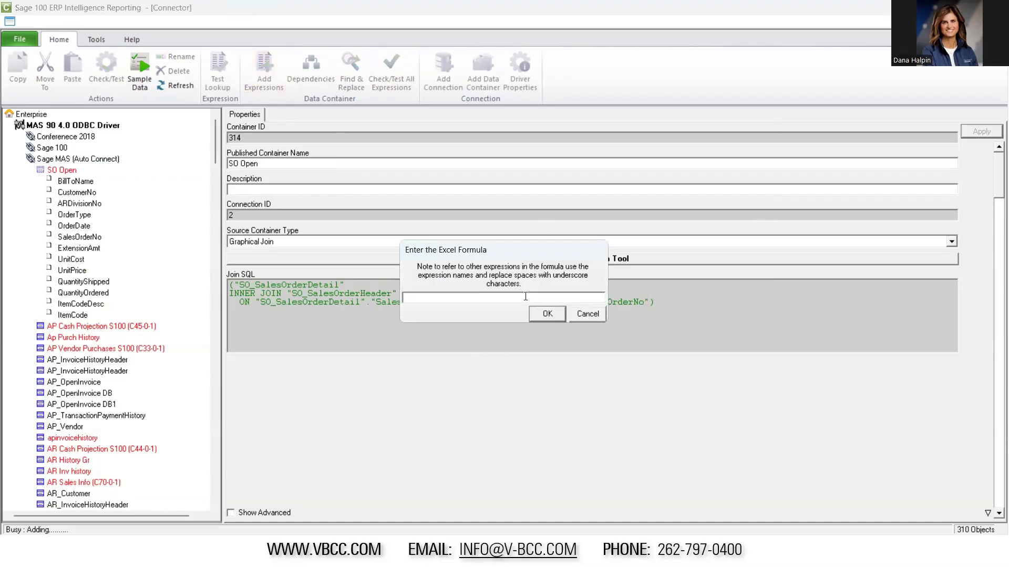
Enter QuantityOrdered * UnitCost as the Excel formula for Total Cost and accept it
type("Qiant")
key("BackSpace")
key("BackSpace")
type("Order * Q")
key("BackSpace")
key("BackSpace")
type("UnitC")
left_click(433, 297)
key("BackSpace")
type("ed")
left_click(547, 313)
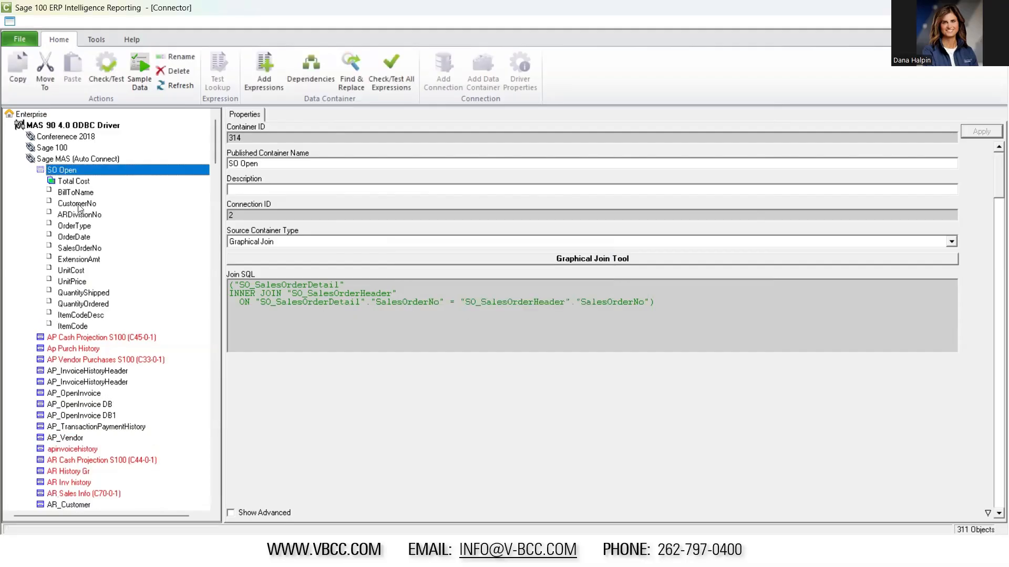
Review the Total Cost expression's source formula and the expression types offered for the SO Open container
left_click(79, 181)
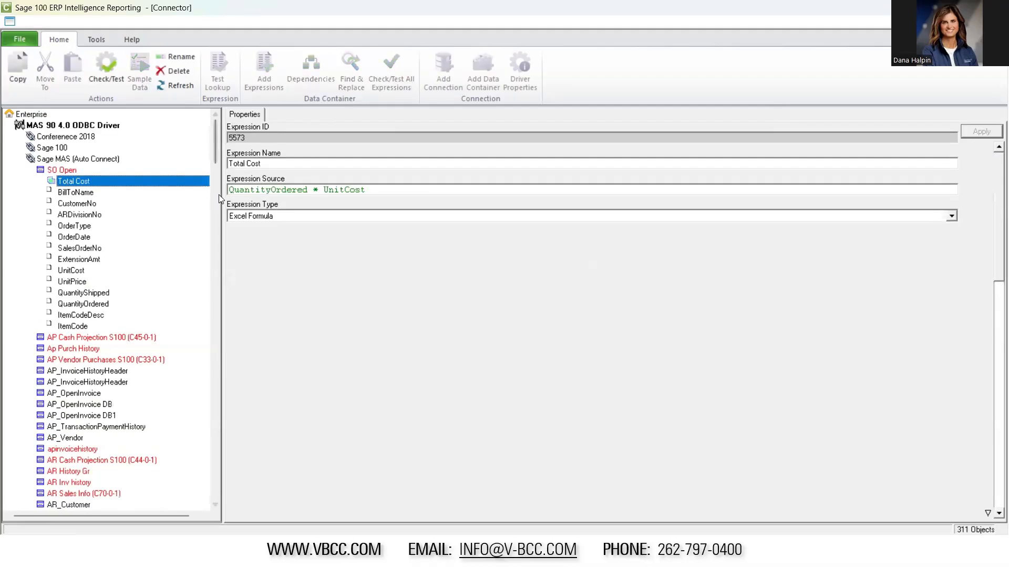
left_click(370, 190)
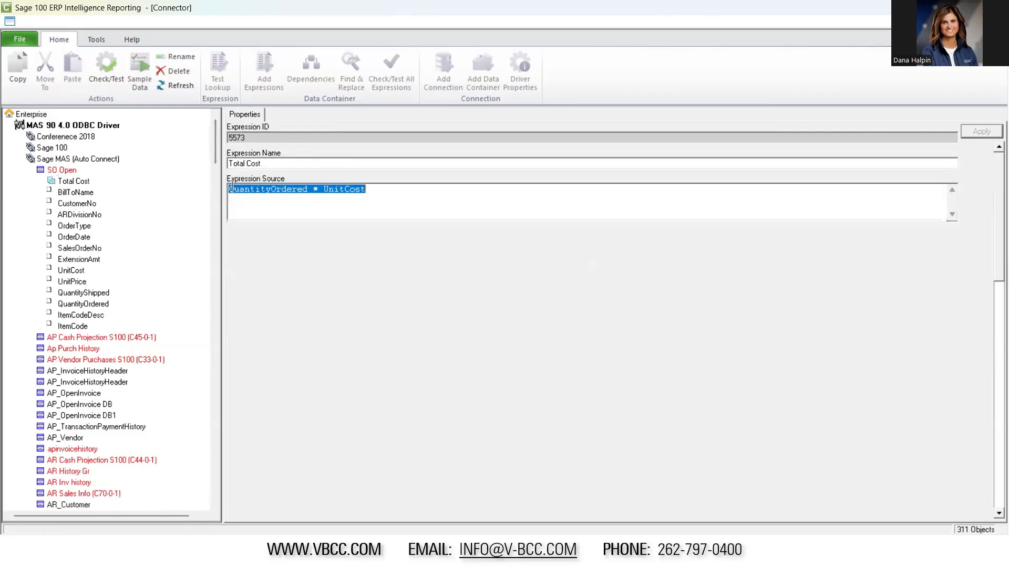
left_click(62, 182)
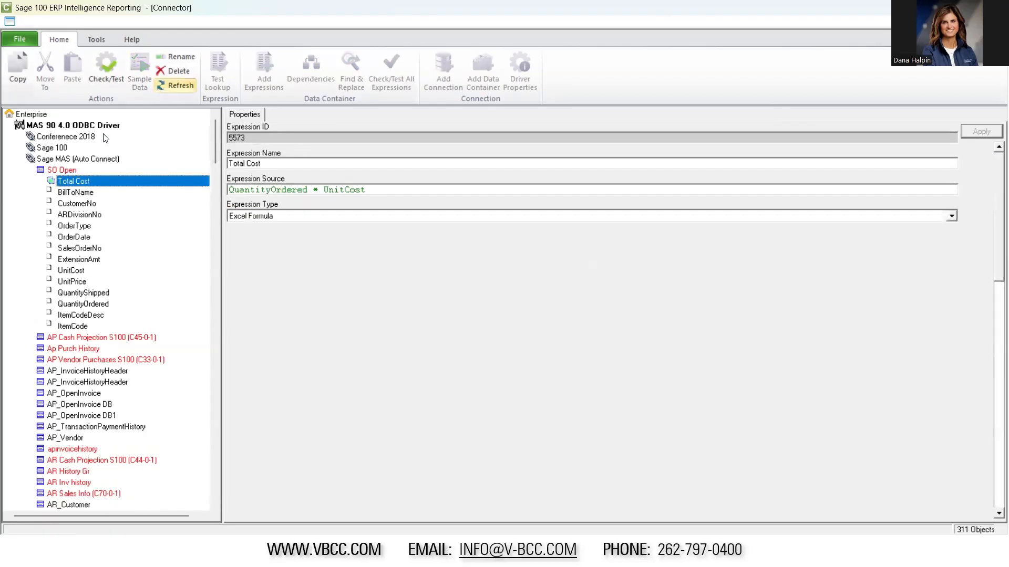
left_click(63, 171)
left_click(270, 86)
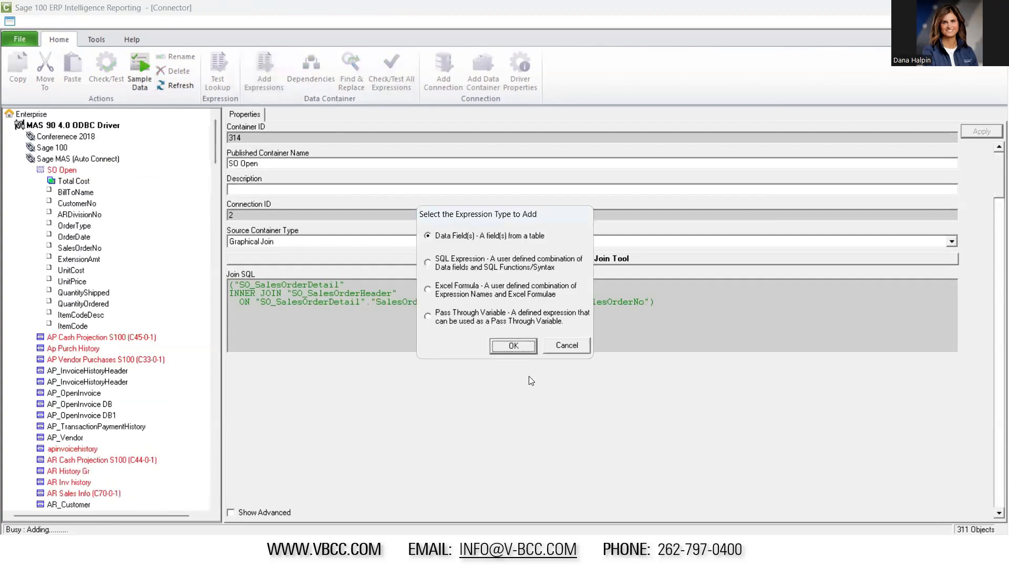
left_click(566, 349)
left_click(82, 178)
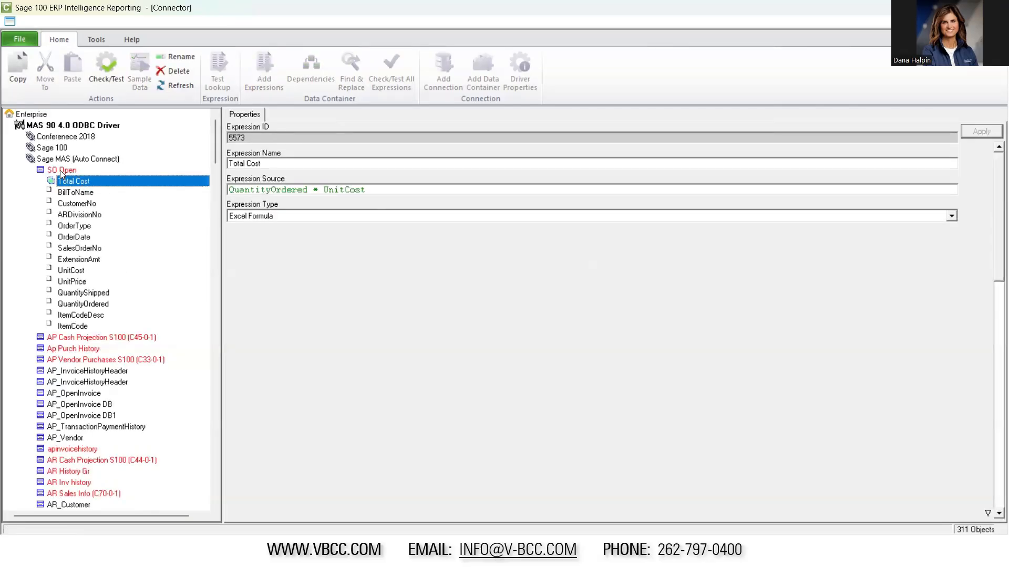
left_click(62, 171)
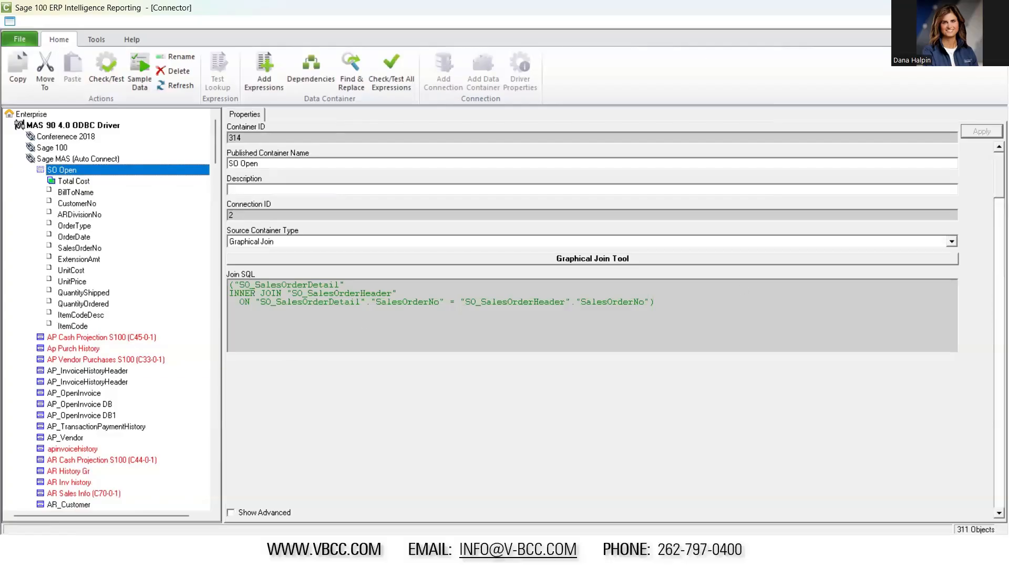
Switch from the Connector to the Report Manager
key("alt+Tab")
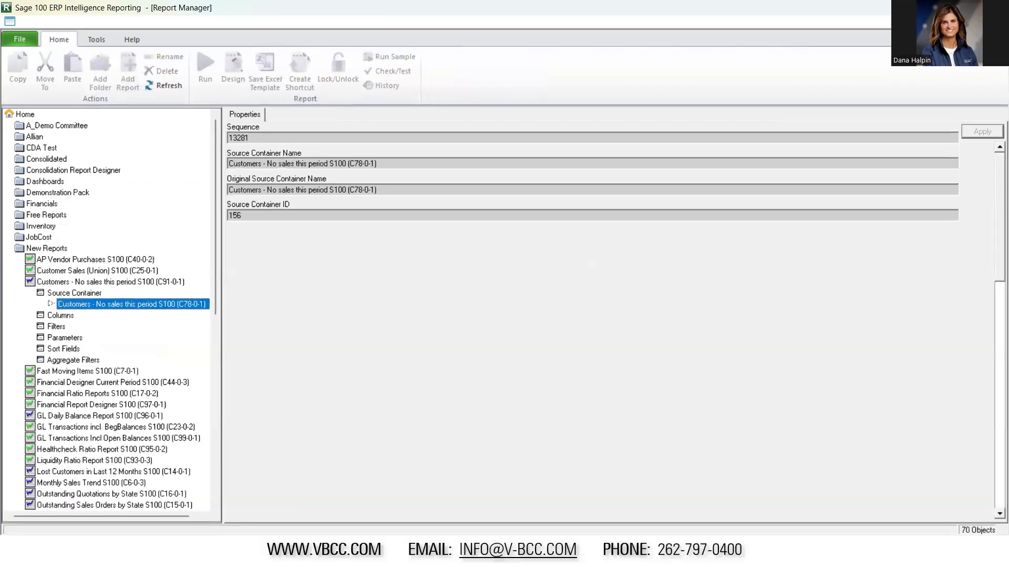
key("alt+Tab")
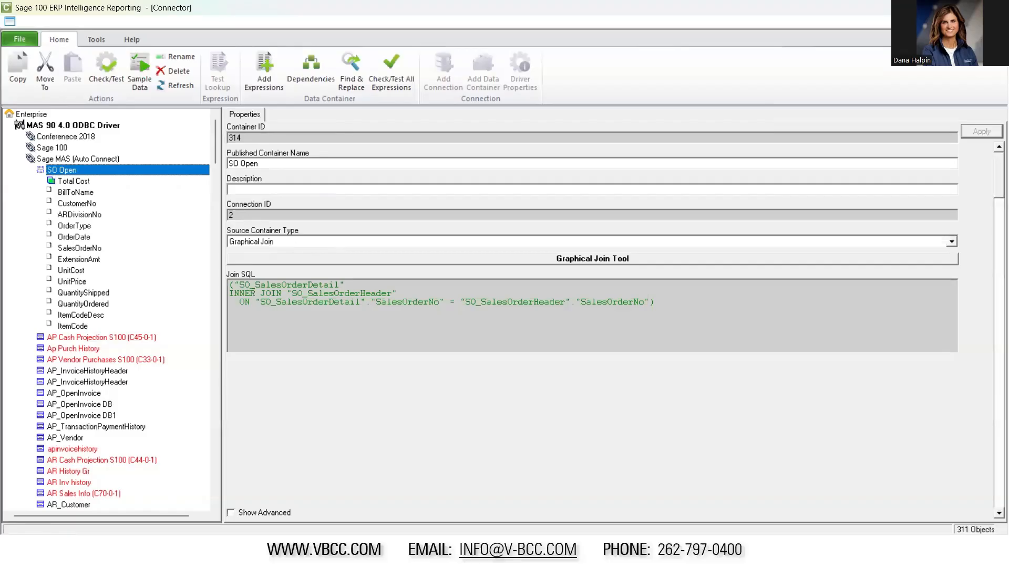
key("alt+Tab")
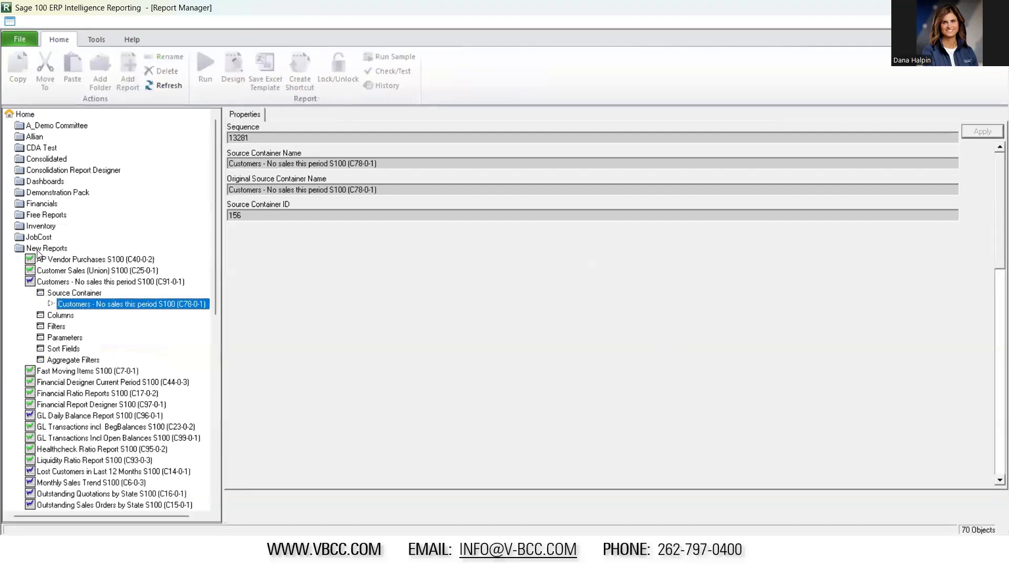
Create a standard report named SO Open in the A_Demo Committee folder
double_click(38, 250)
left_click(73, 126)
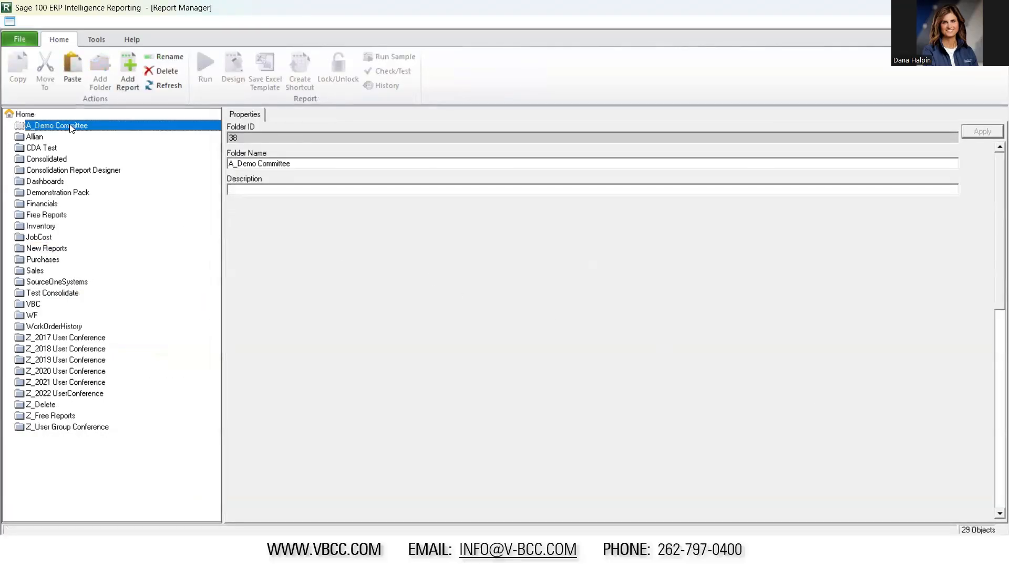
left_click(126, 69)
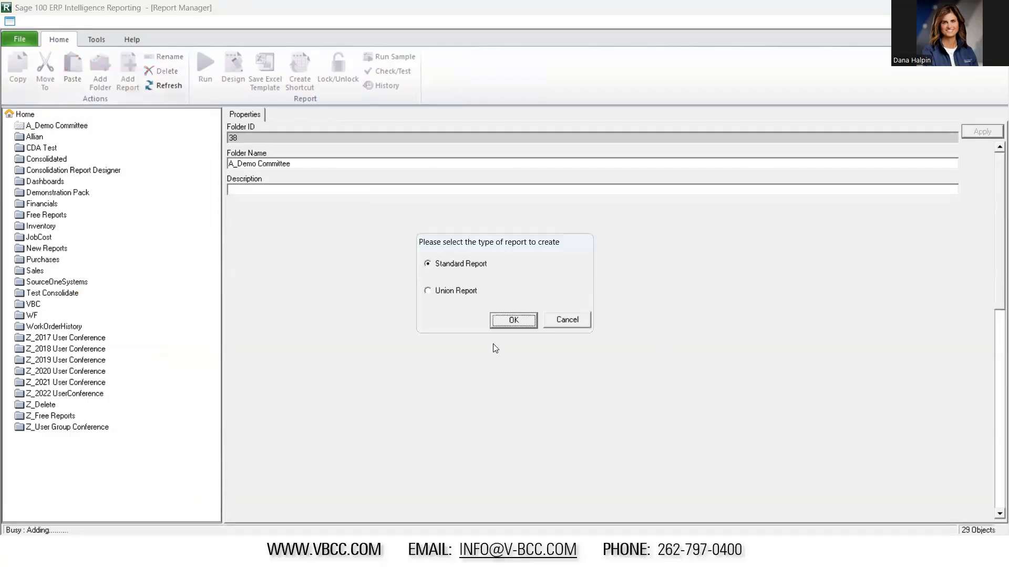
left_click(512, 322)
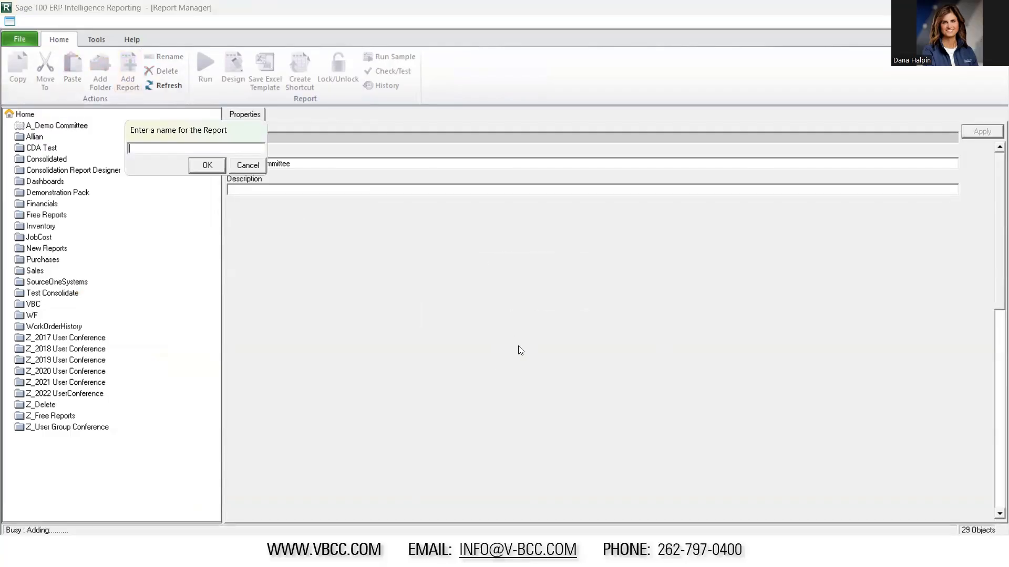
type("SO Open")
left_click(208, 165)
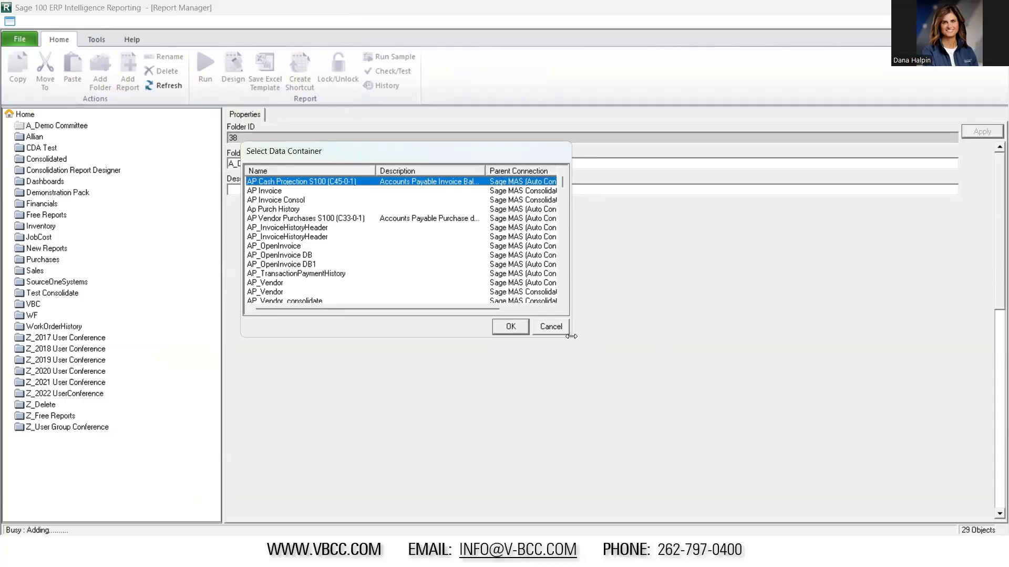
Sort the data containers by Id and choose SO Open, Id 314, as the report's source container
left_click_drag(571, 336, 800, 336)
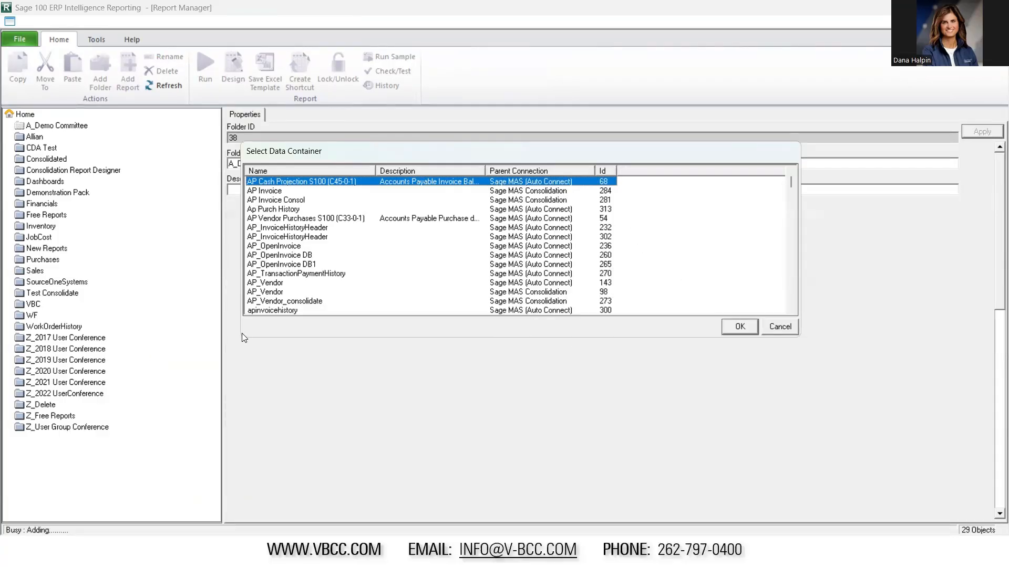
left_click_drag(243, 338, 190, 422)
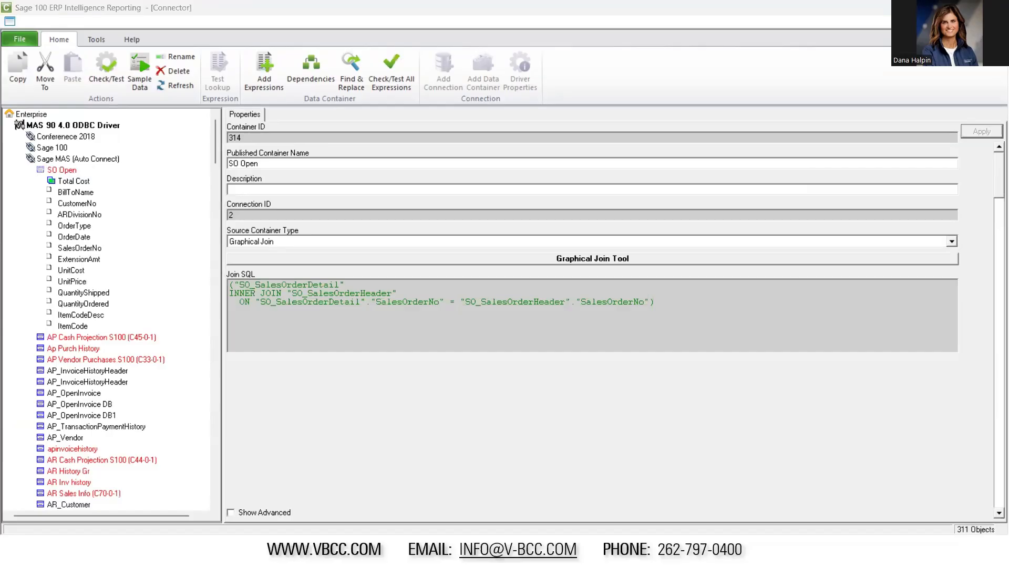
key("alt+Tab")
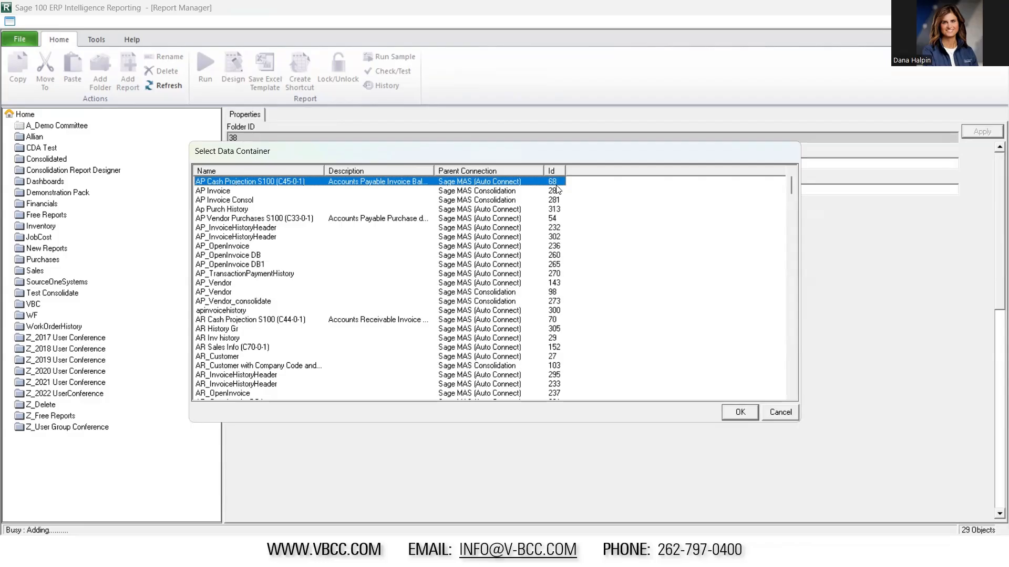
left_click(552, 170)
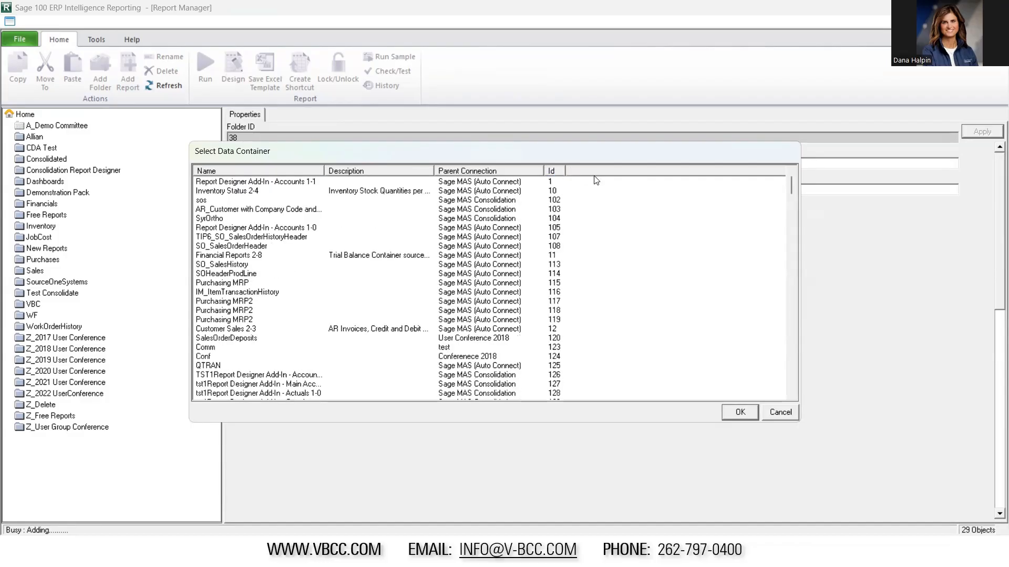
left_click_drag(794, 182, 822, 335)
left_click(549, 319)
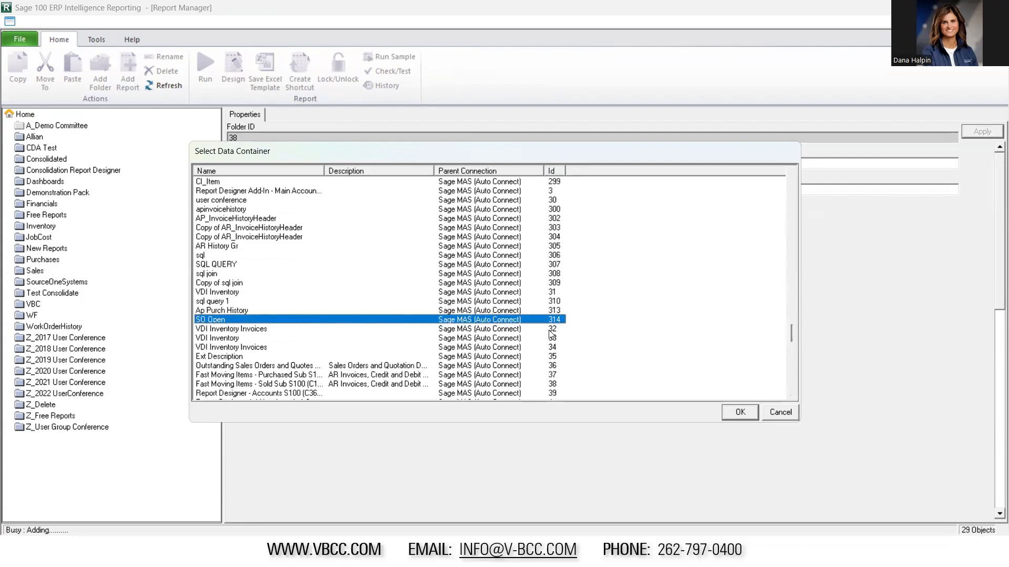
left_click(740, 412)
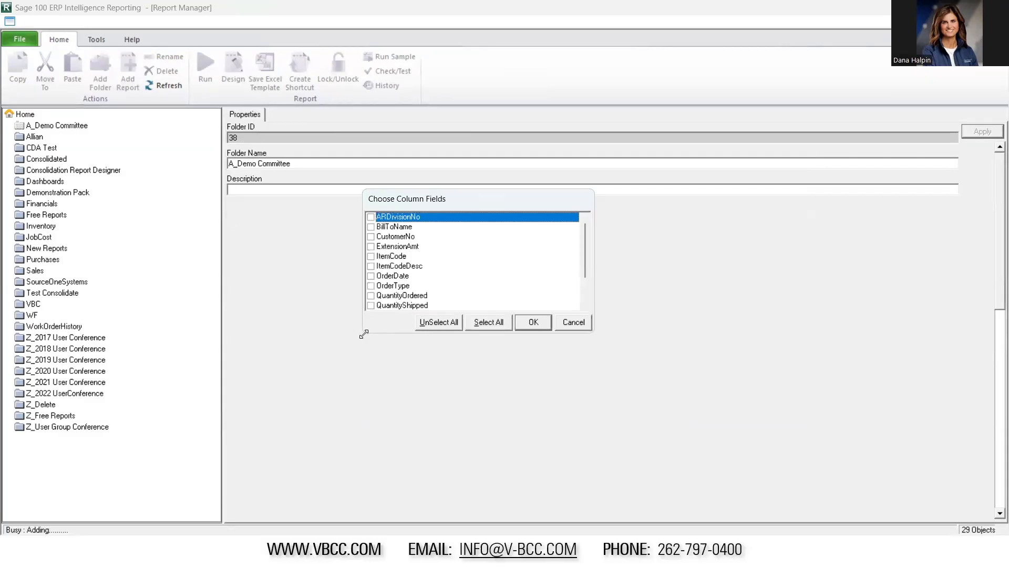
Include all of the container's fields, from ARDivisionNo to UnitPrice, as columns in the SO Open report
left_click_drag(364, 334, 335, 472)
left_click(488, 460)
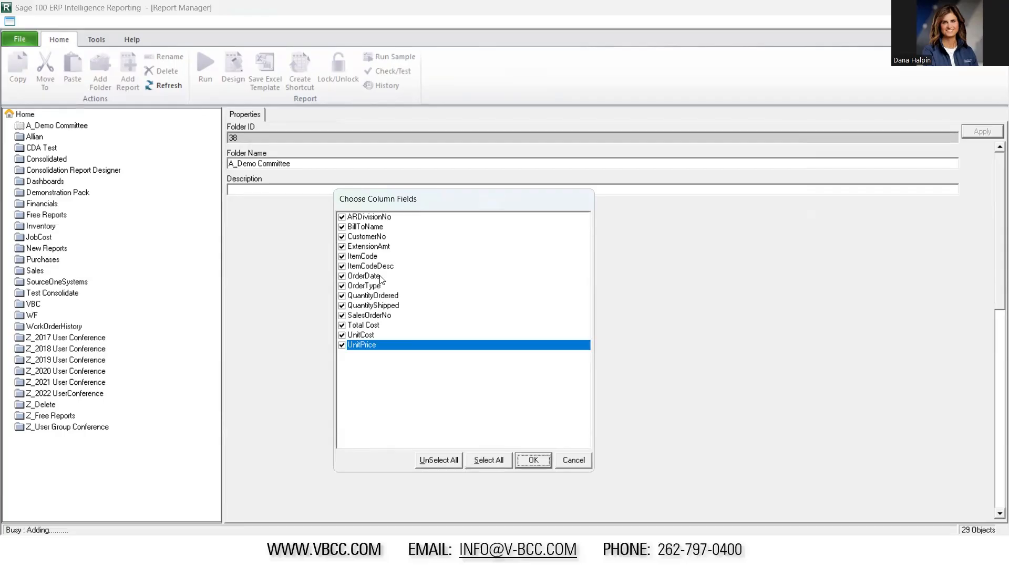
left_click(535, 461)
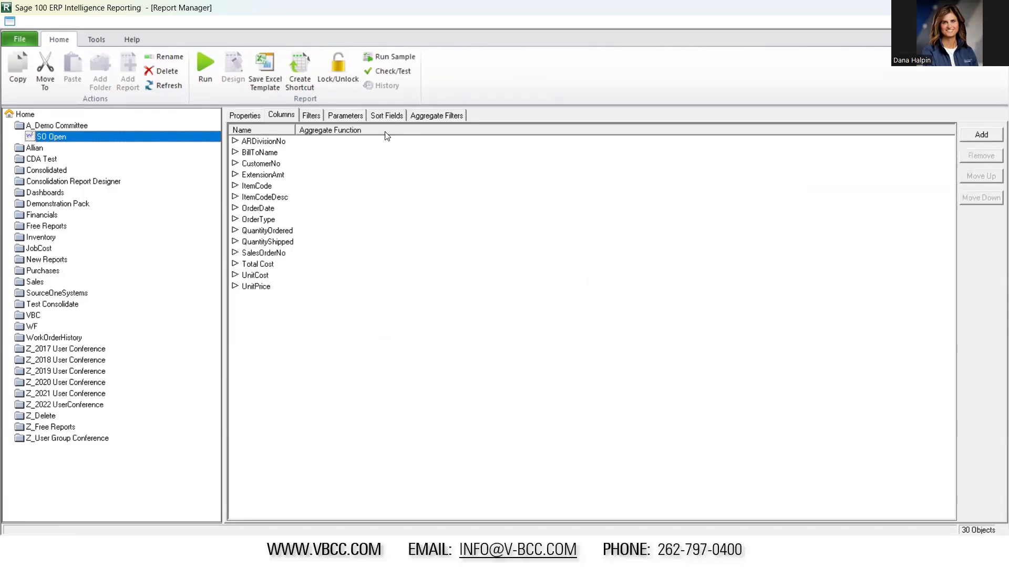
Run the SO Open report to output its data to Excel
left_click(254, 186)
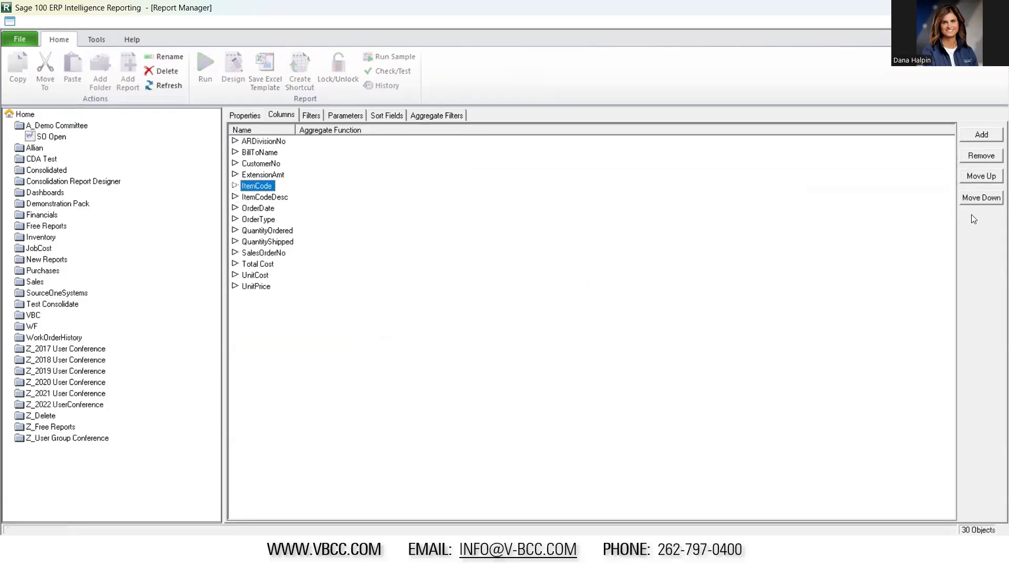
left_click(52, 137)
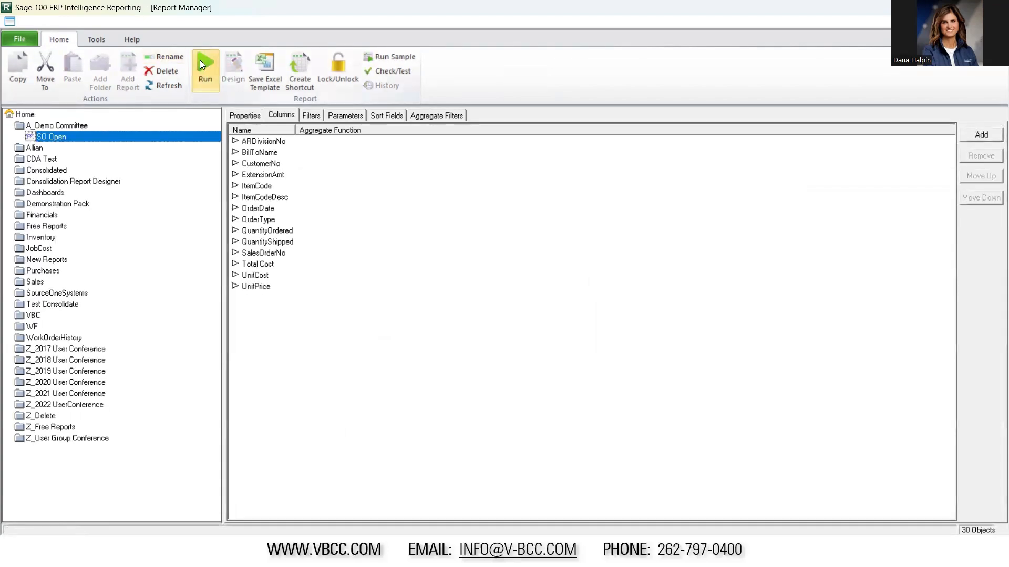
left_click(200, 61)
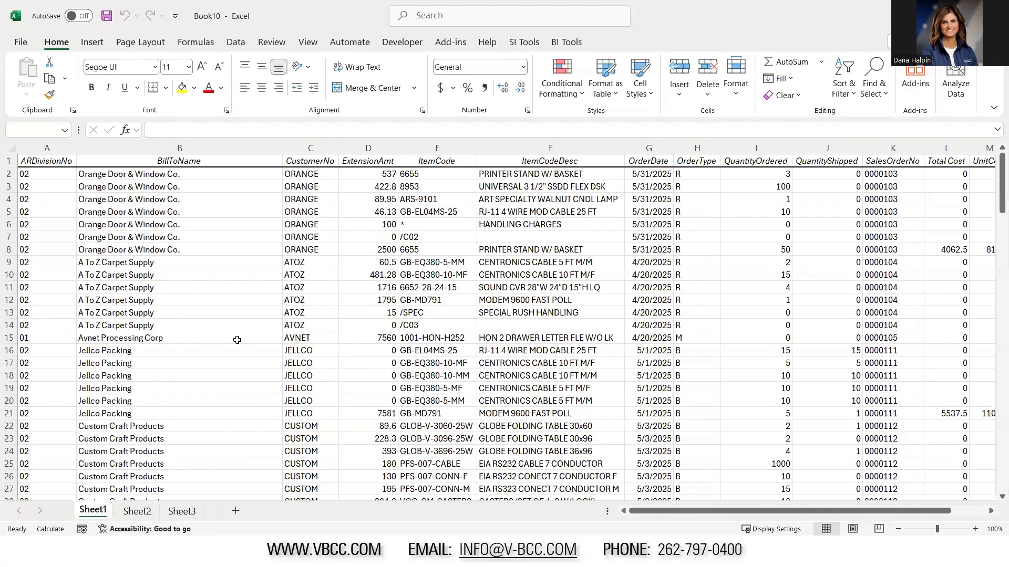
Examine the SO Open output across its columns, including the formula behind Total Cost
left_click(64, 226)
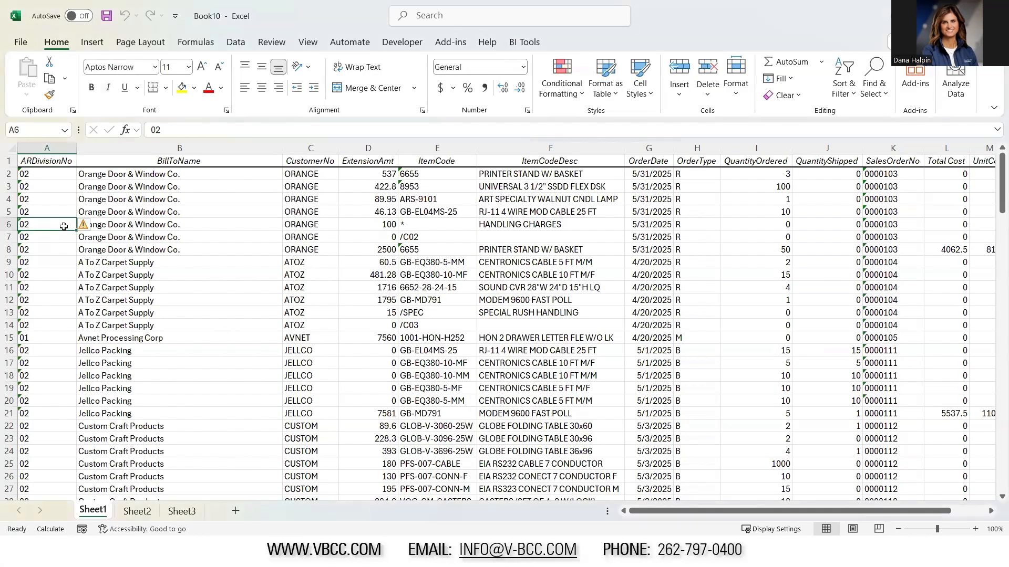
key("Right")
key("Right")
key("Right")
key("Right")
key("Right")
key("Right")
key("Right")
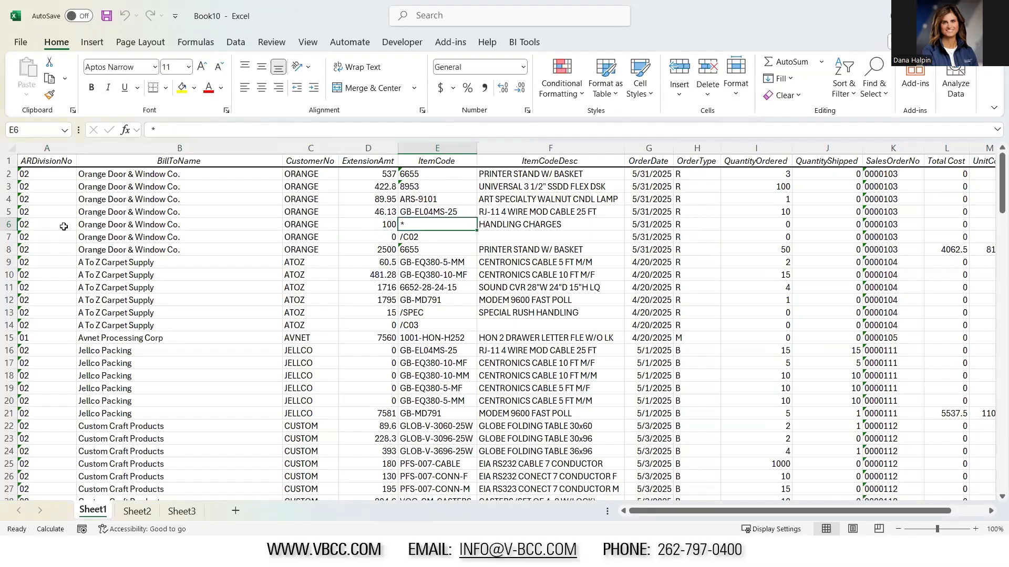
key("Right")
key("Right")
key("Right")
key("Right")
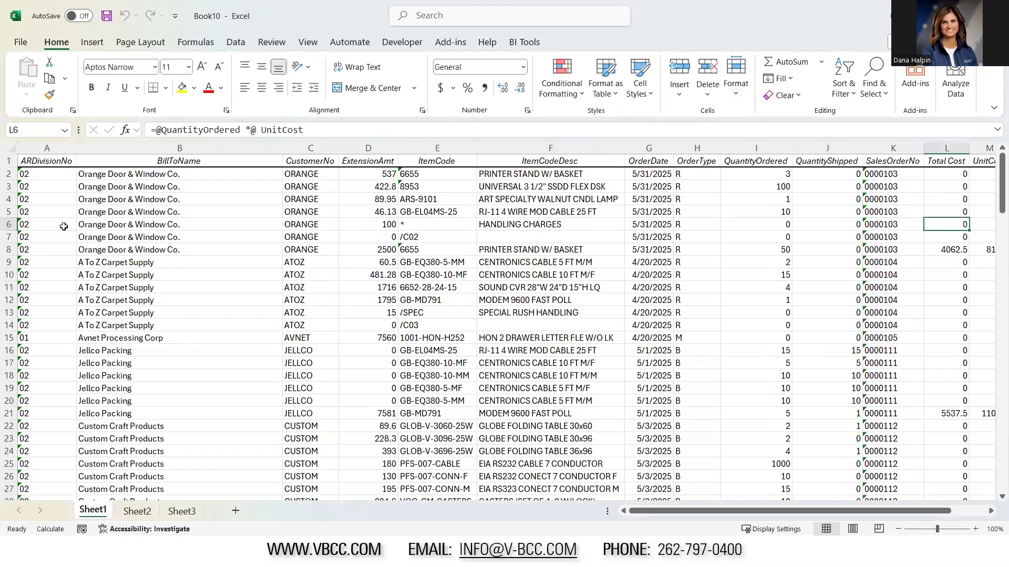
key("Down")
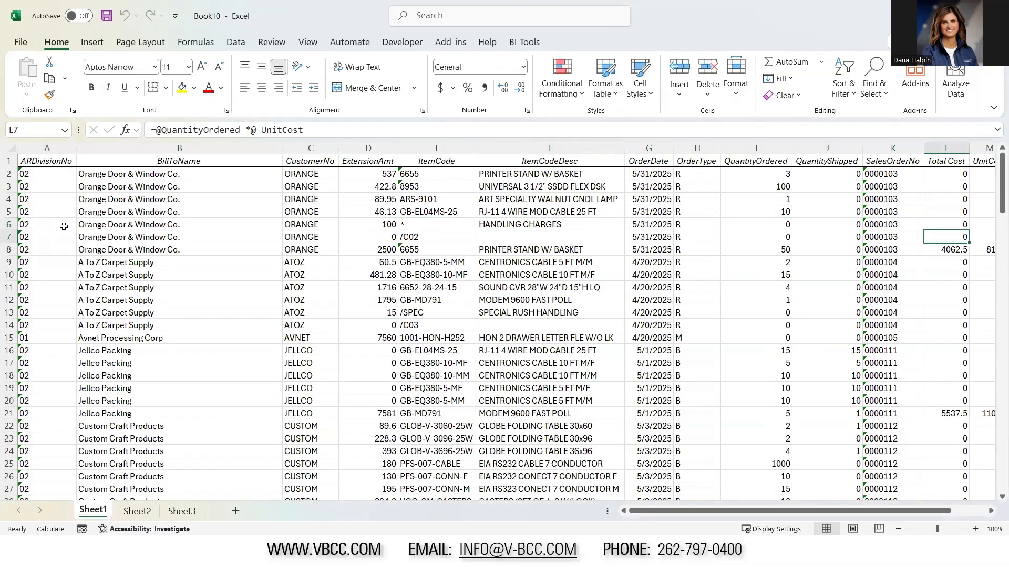
key("Right")
key("Right")
key("Right")
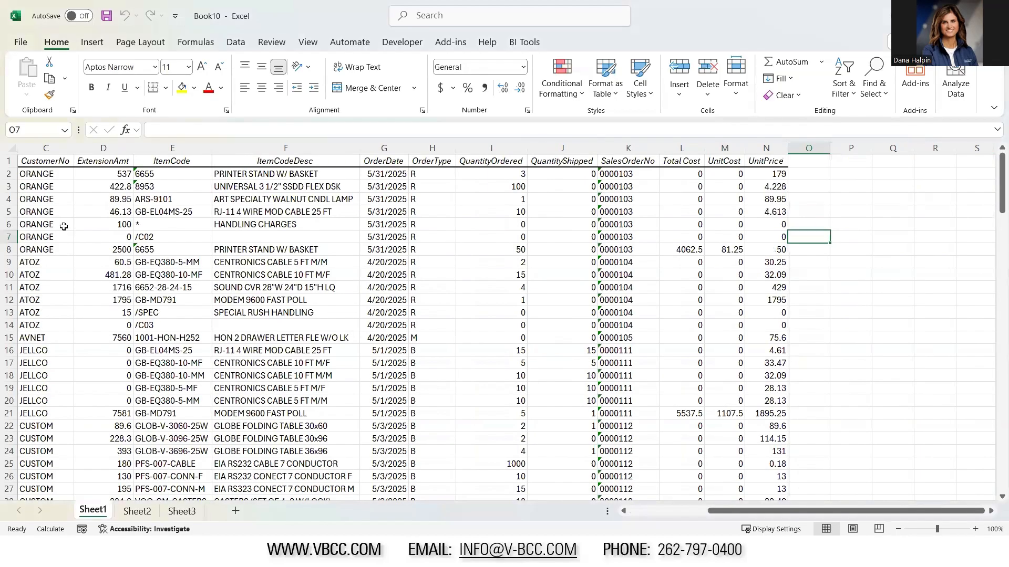
Review row 8 of the SO Open output, comparing its quantity ordered, unit cost, Total Cost and extension amount
key("Down")
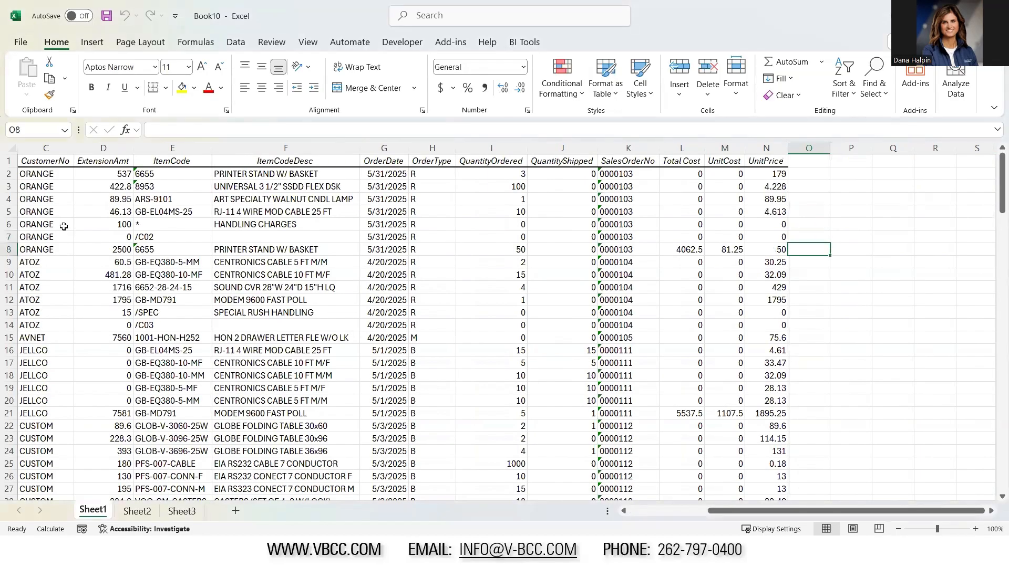
key("Left")
key("Left")
key("Left")
key("Left")
key("Left")
key("Left")
key("Left")
key("Left")
key("Left")
key("Left")
key("Left")
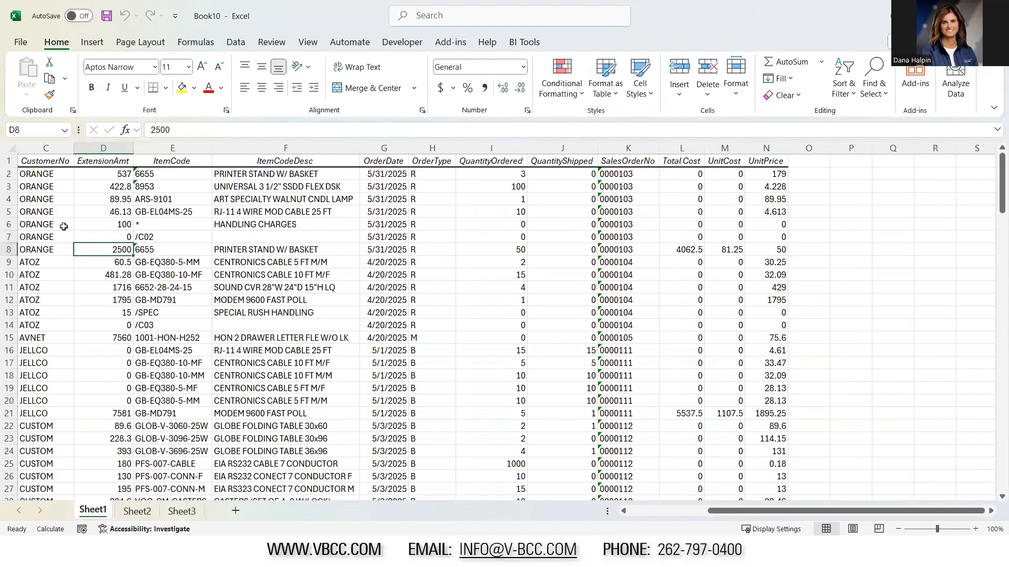
key("Right")
key("Right")
key("Right")
key("Right")
key("Right")
key("Right")
key("Right")
key("Right")
key("Right")
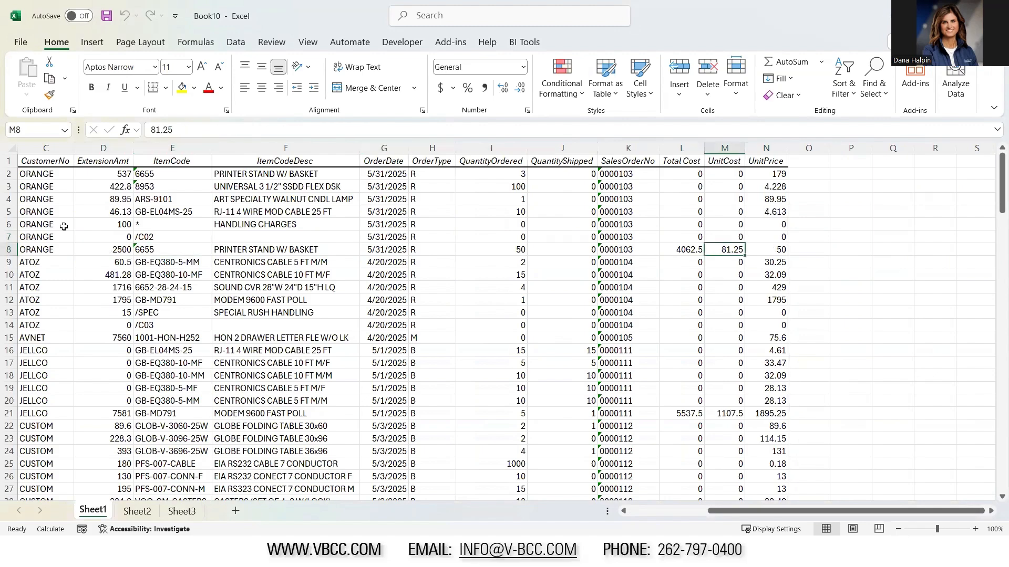
key("Left")
key("Left")
key("Left")
key("Left")
key("Left")
key("Left")
key("Left")
key("Left")
key("Left")
key("Left")
key("Left")
key("Left")
key("Right")
key("Right")
key("Right")
key("Right")
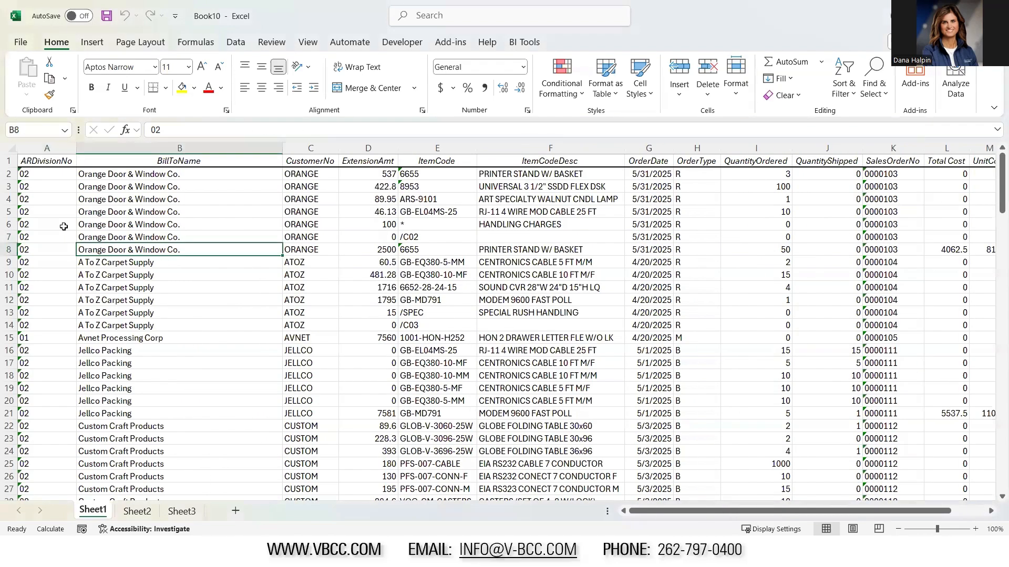
key("Right")
key("Right")
key("Right")
key("Right")
key("Right")
key("Right")
key("Right")
key("Right")
key("Right")
key("Right")
key("Right")
key("Right")
key("Right")
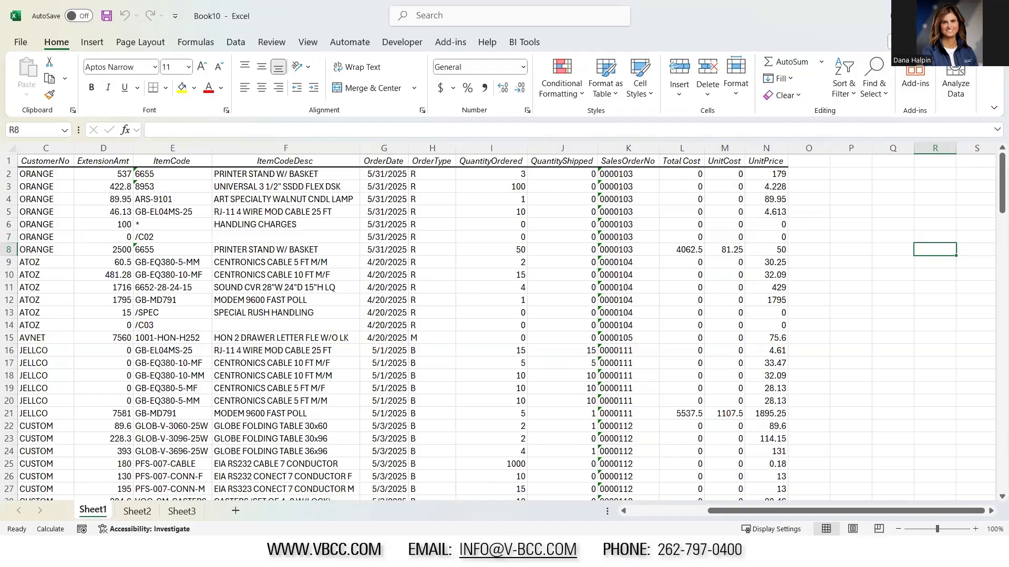
Switch to the Purchases Dashboard workbook in Excel and look over its charts and slicers
key("alt+Tab")
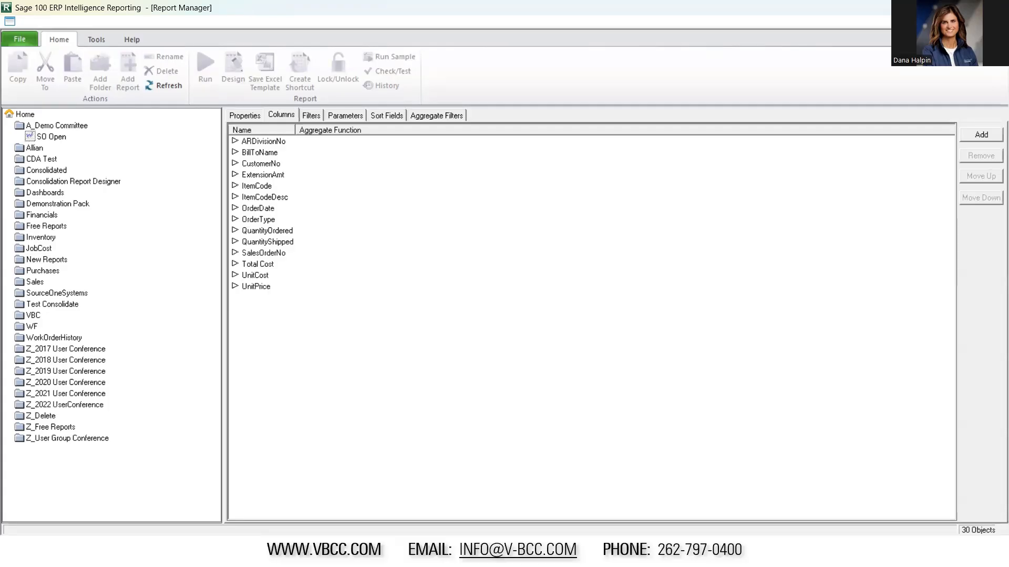
key("alt+Tab")
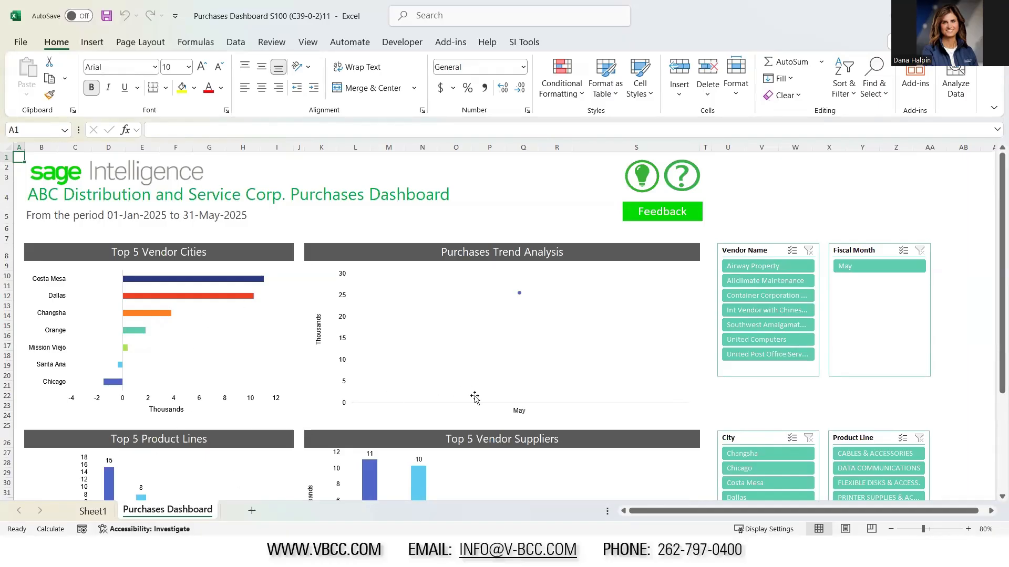
scroll(475, 399, "down", 3)
scroll(477, 405, "up", 3)
scroll(182, 356, "down", 2)
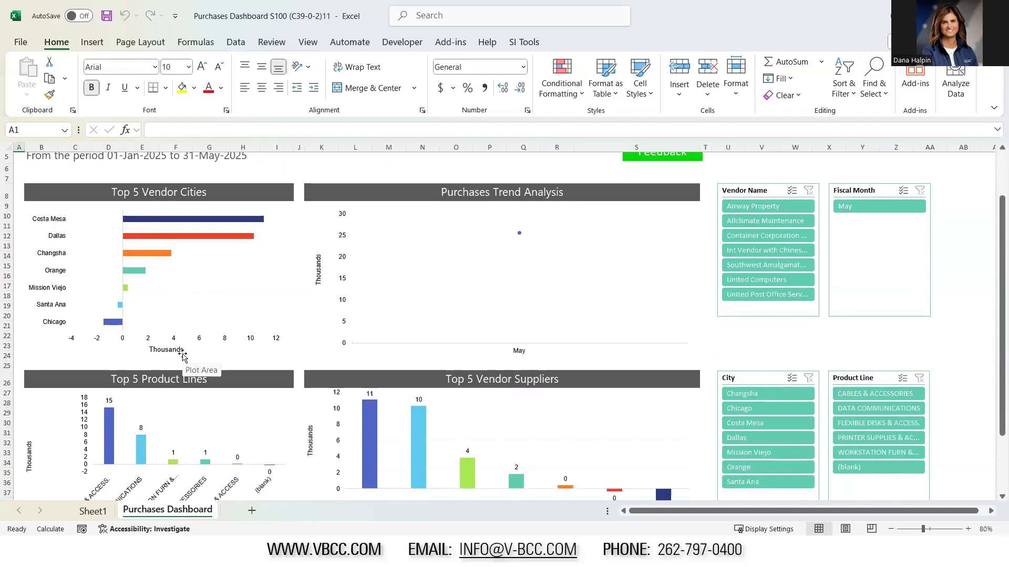
scroll(178, 354, "up", 1)
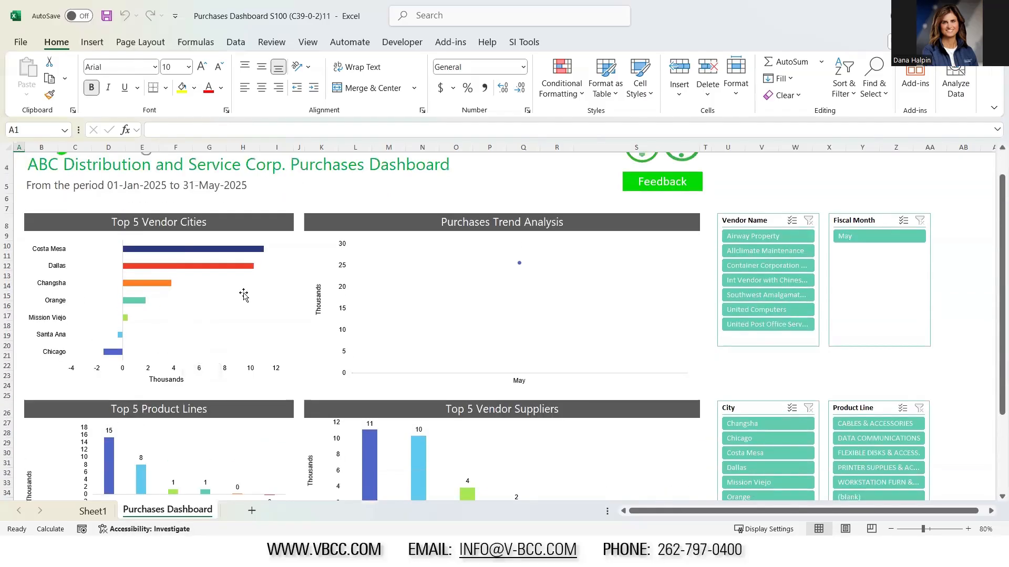
Examine the raw purchase data columns on Sheet1 that feed the dashboard, and return to the Purchases Dashboard sheet
left_click(91, 513)
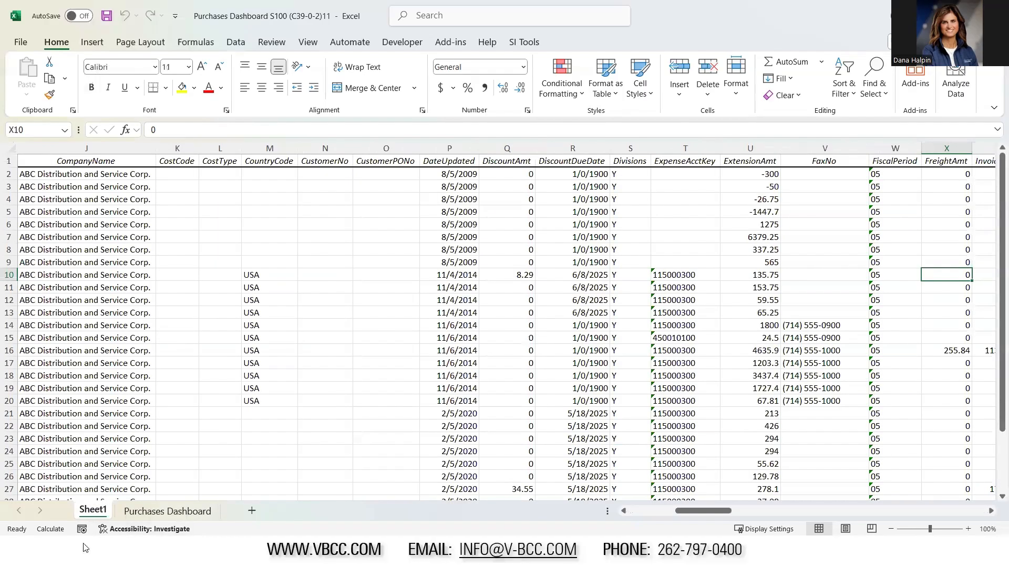
left_click(453, 371)
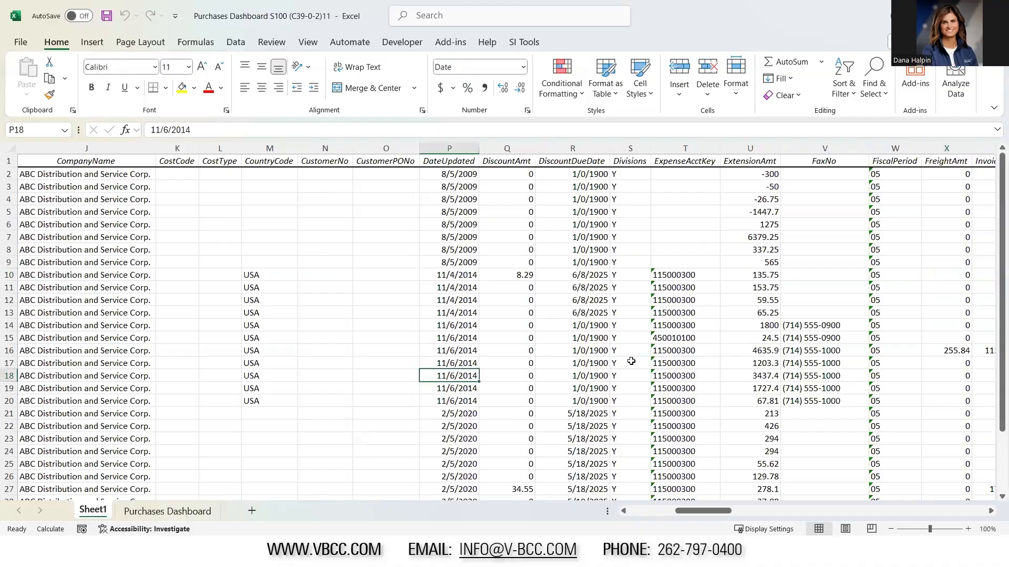
key("Right")
key("Right")
key("Right")
key("Right")
key("Right")
key("Right")
key("Right")
key("Right")
key("Right")
key("Right")
key("Right")
key("Right")
key("Right")
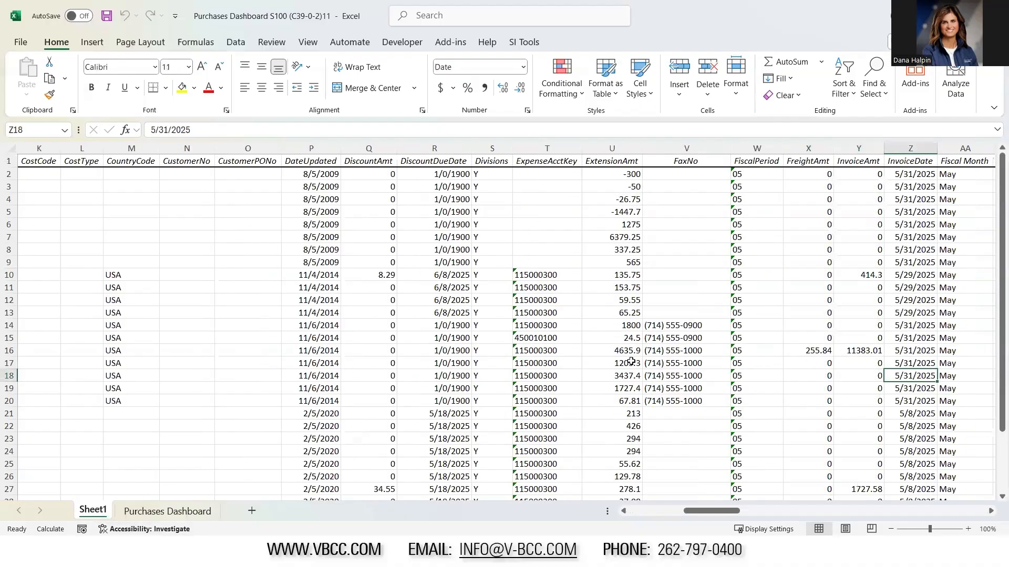
key("Right")
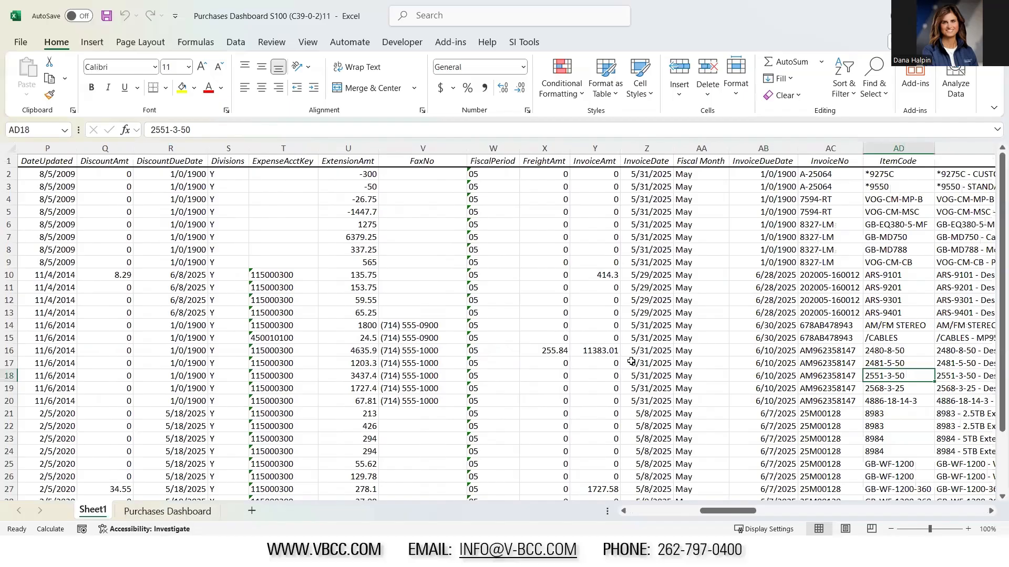
key("Right")
key("Right")
key("Right")
key("Right")
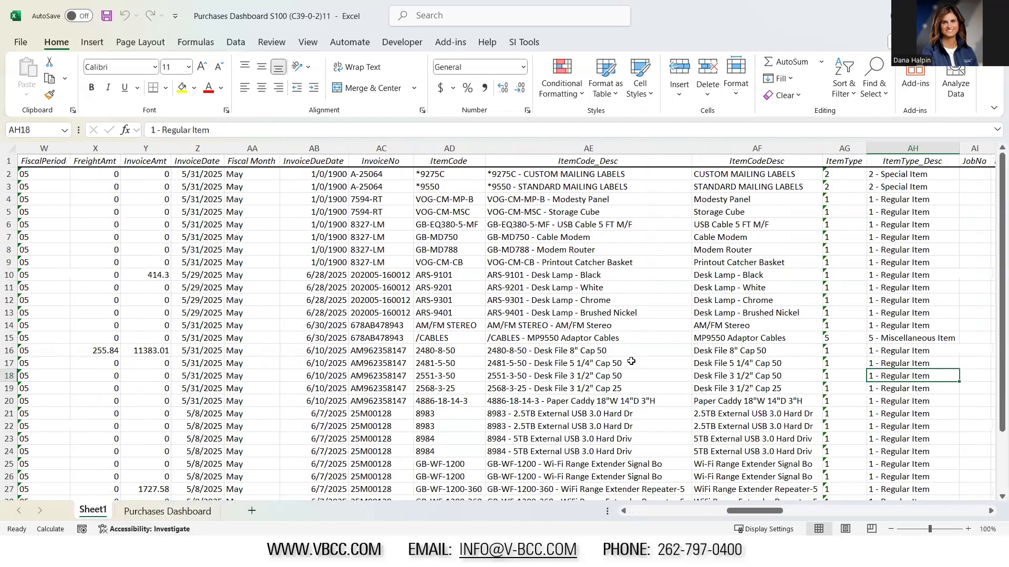
left_click(150, 513)
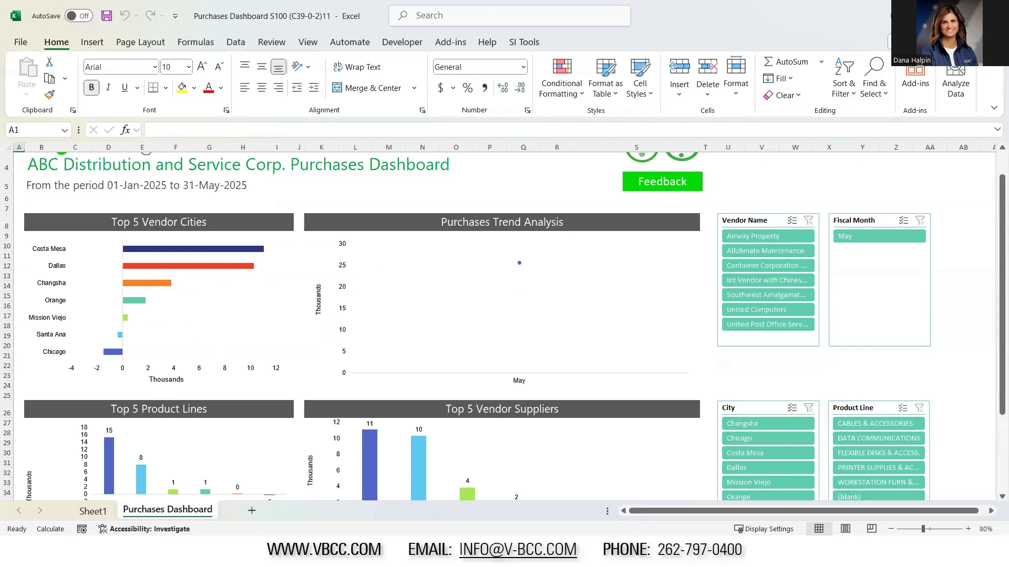
Switch to the Sales Dashboard Analysis AR workbook and look over its profit and loss, top expenses and customer charts
left_click(534, 499)
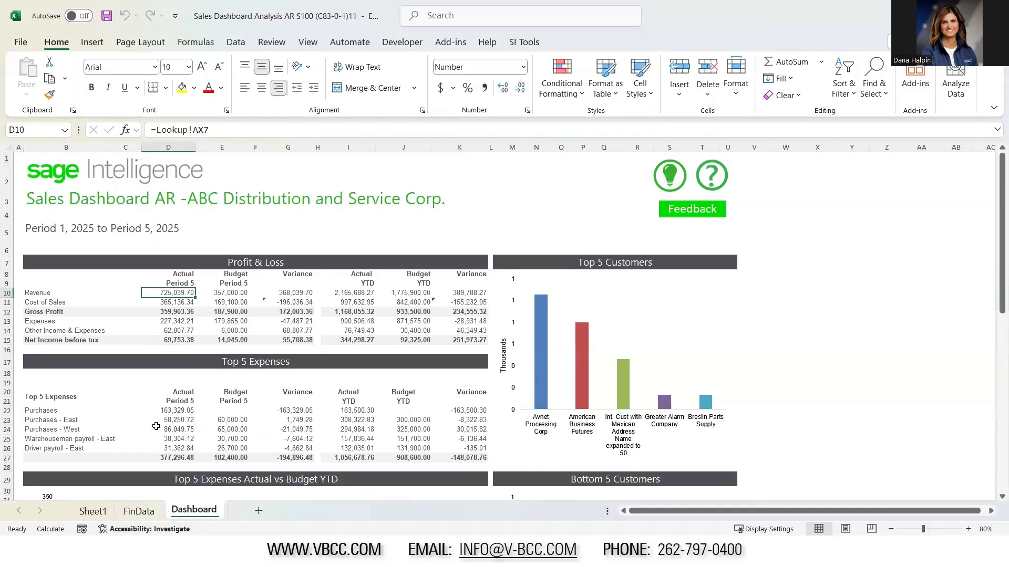
scroll(647, 386, "down", 1)
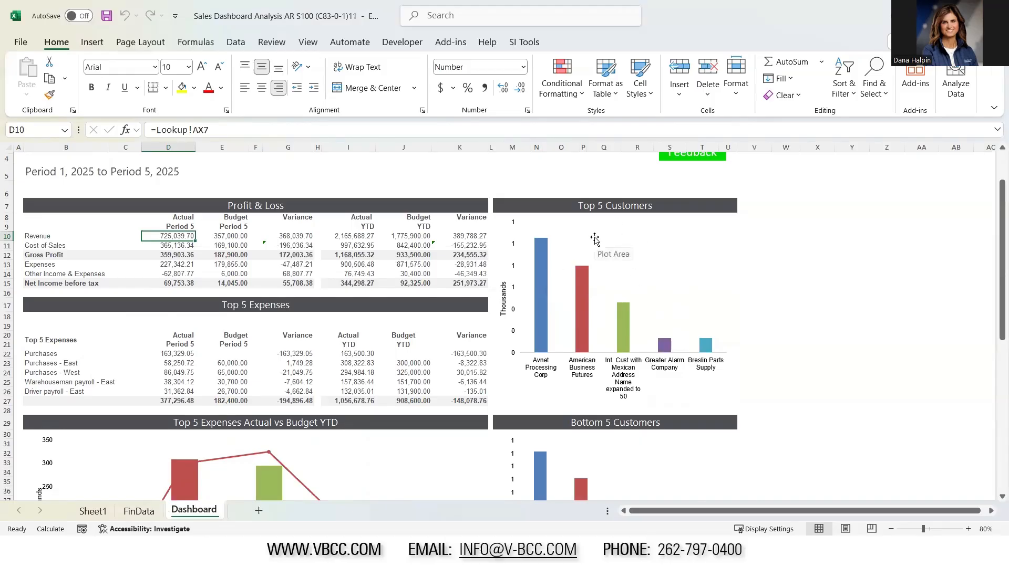
scroll(415, 450, "down", 3)
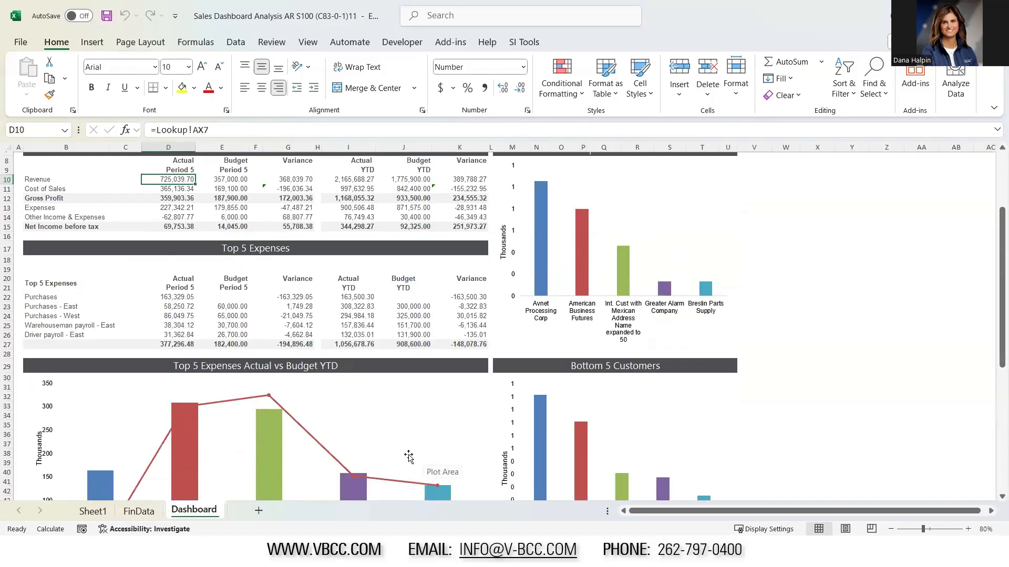
scroll(415, 451, "down", 7)
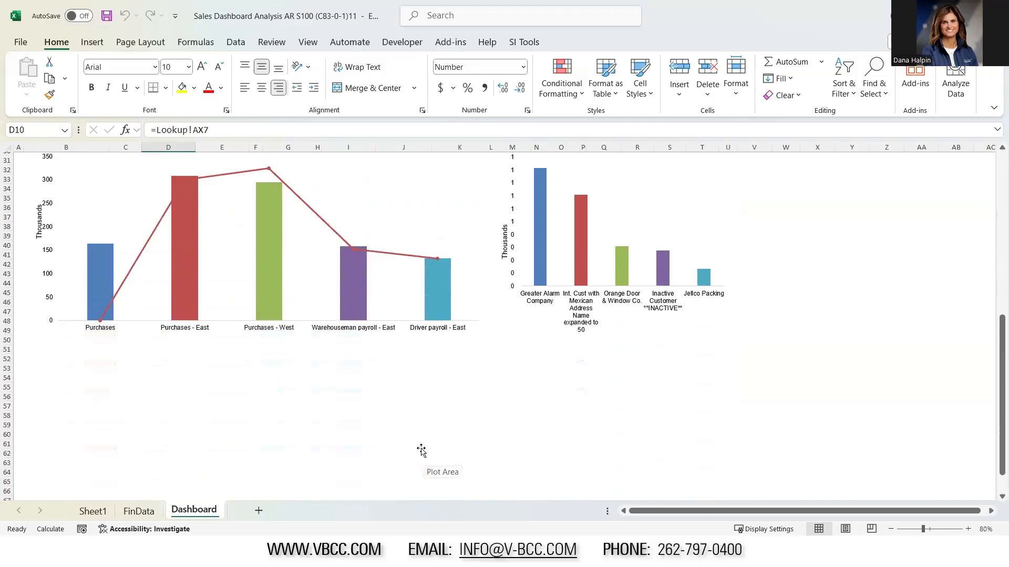
scroll(419, 448, "up", 5)
scroll(421, 450, "up", 5)
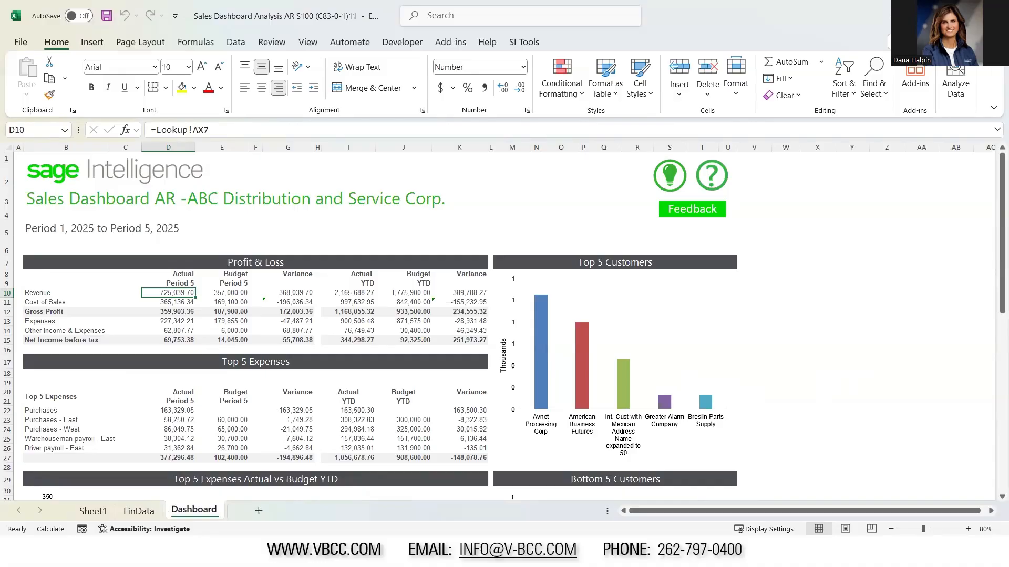
Switch to the Healthcheck Ratio Report workbook and examine its FinancialData sheet and the profitability benchmark values in Financial Report Settings
key("alt+Tab")
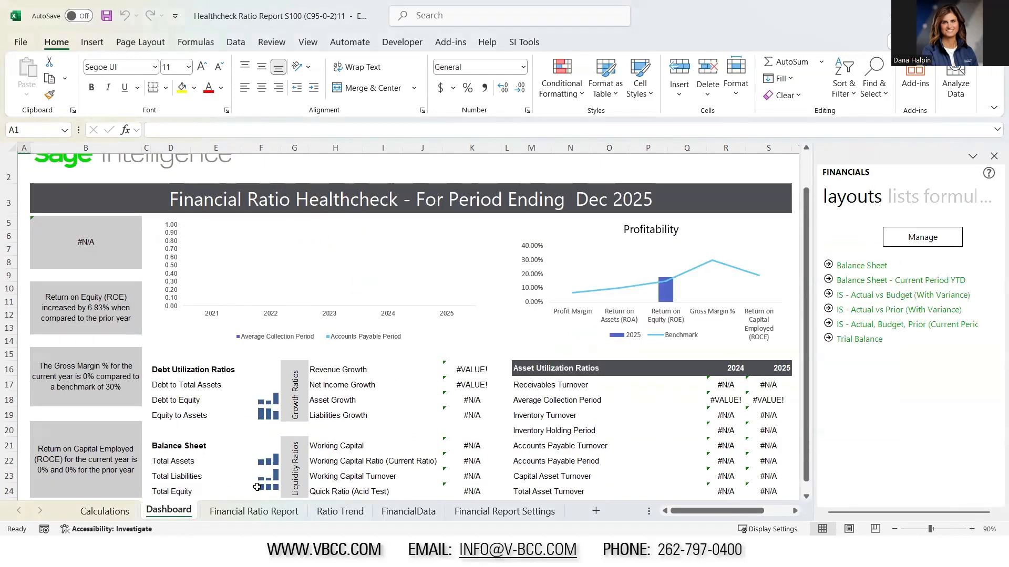
left_click(430, 514)
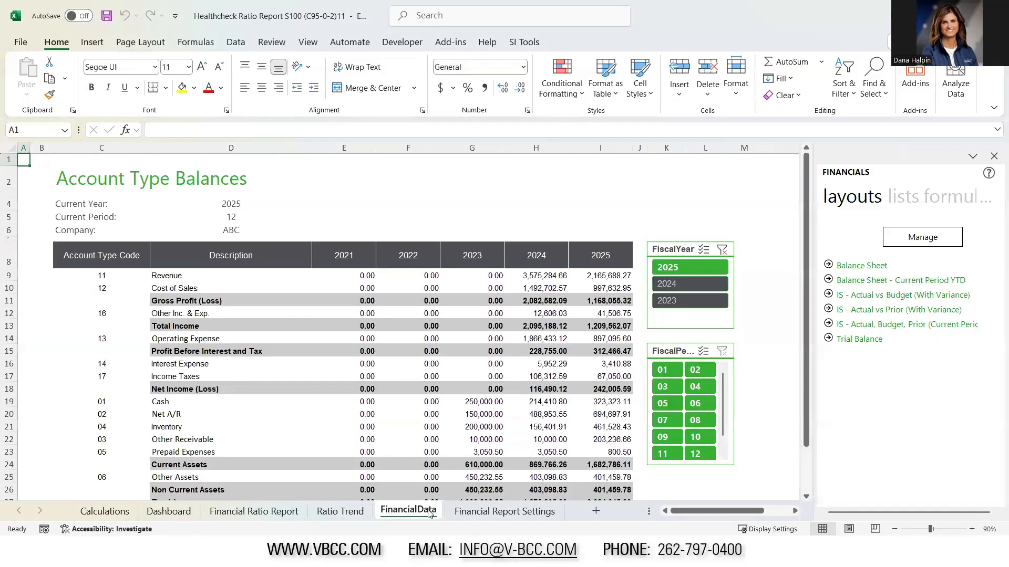
left_click(477, 513)
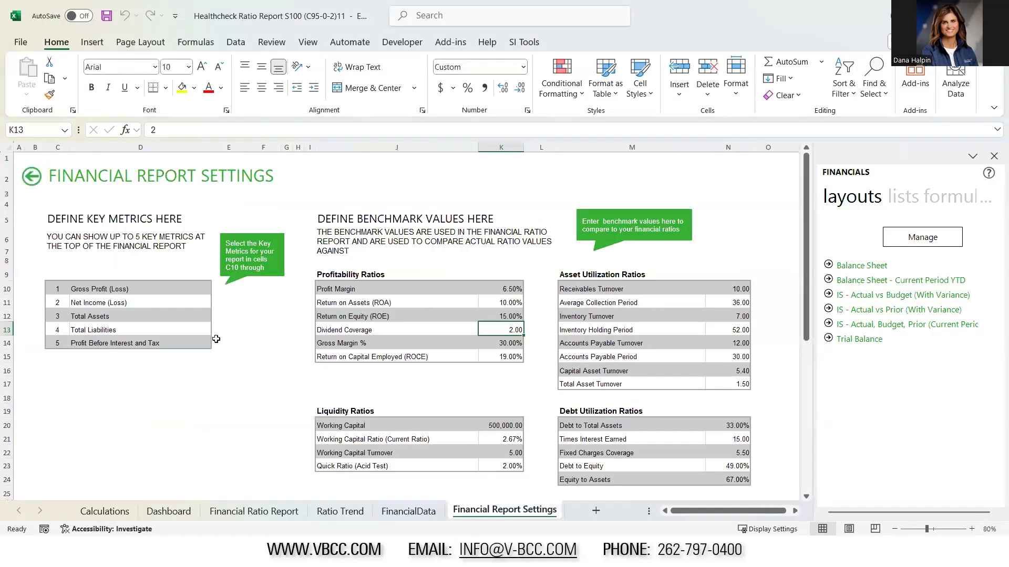
left_click(510, 293)
left_click(510, 315)
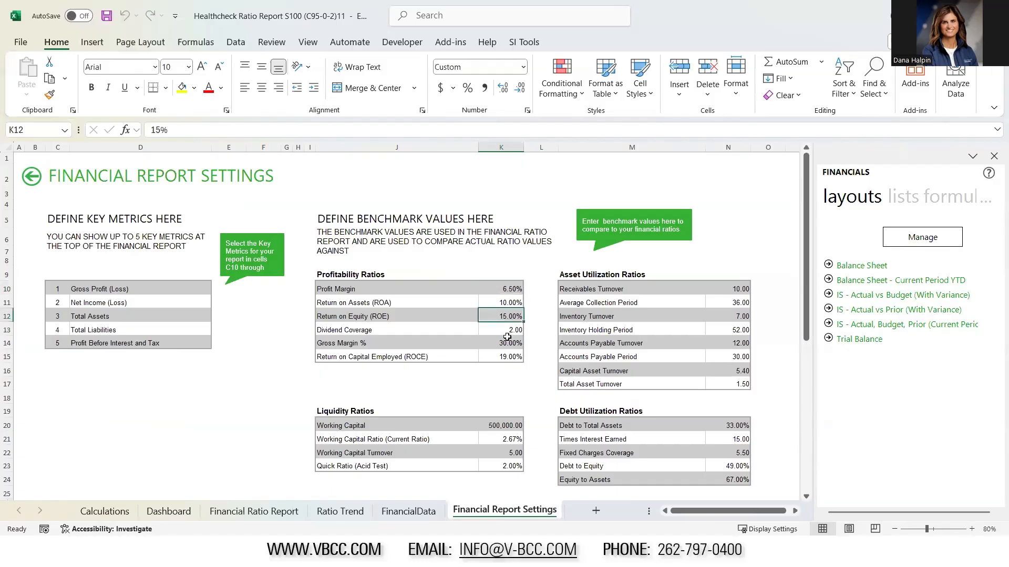
left_click(509, 344)
left_click(508, 356)
Return to the Healthcheck workbook's Dashboard sheet and look over its financial ratios and charts
left_click(169, 510)
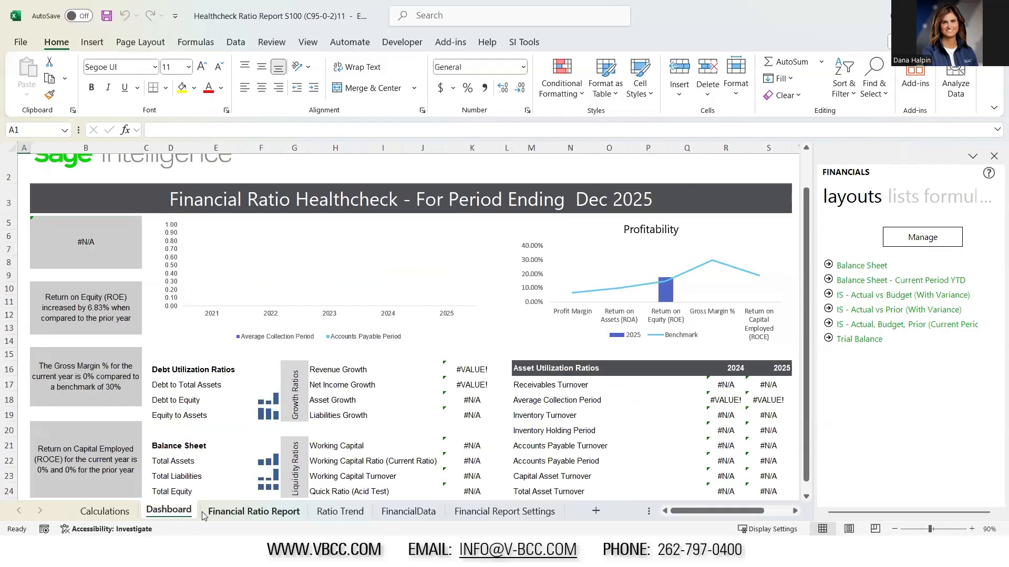
scroll(252, 414, "down", 2)
scroll(252, 414, "up", 2)
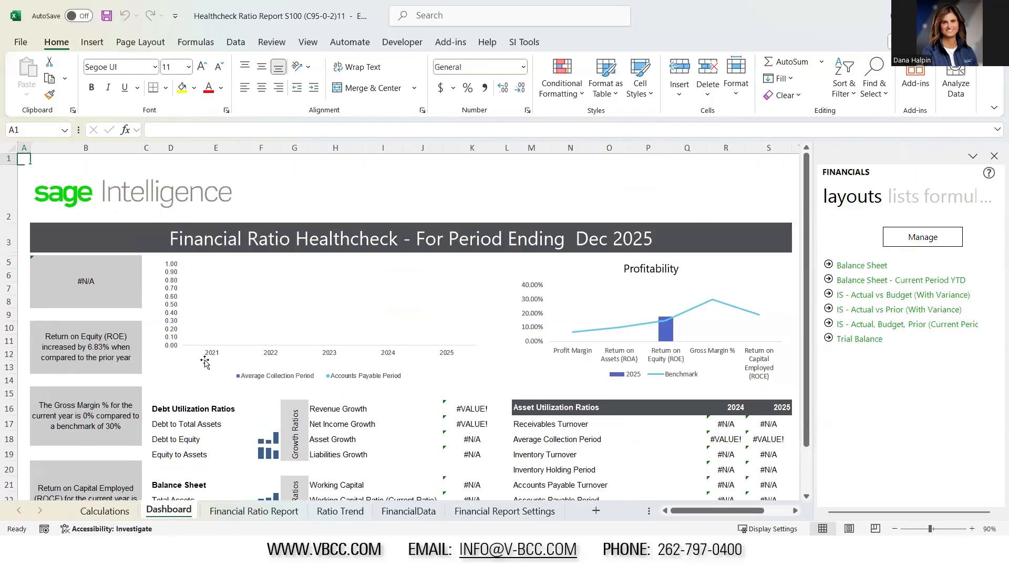
View the Calculations sheet and the workbook's list of hidden sheets without unhiding any, and return to the Dashboard sheet
left_click(99, 513)
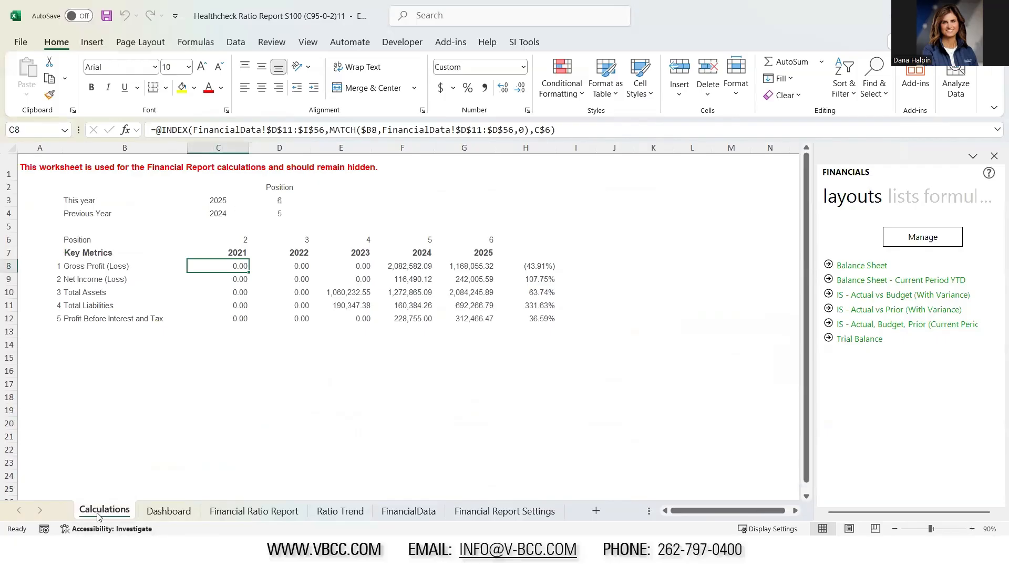
right_click(98, 516)
left_click(128, 464)
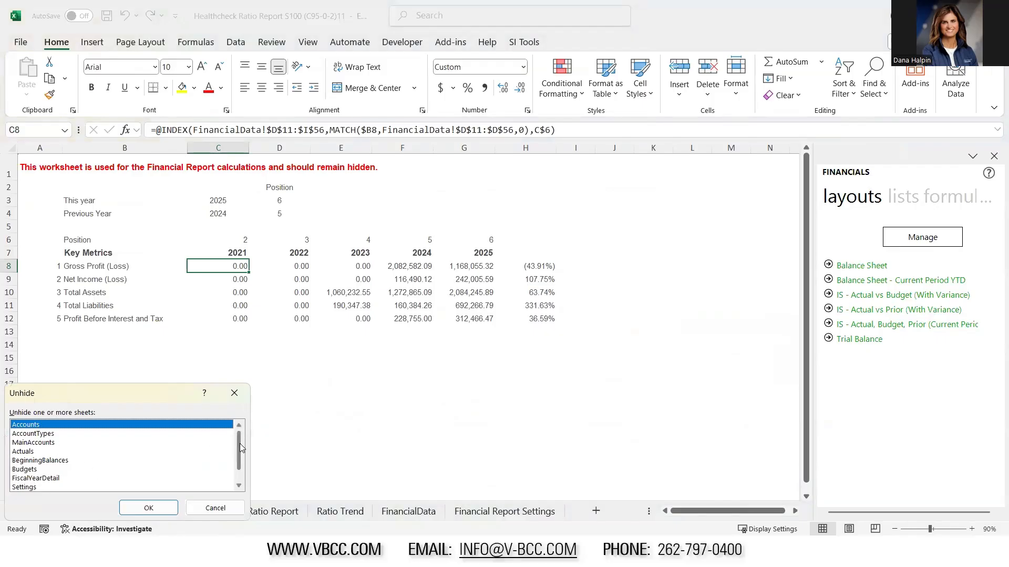
left_click_drag(241, 448, 241, 462)
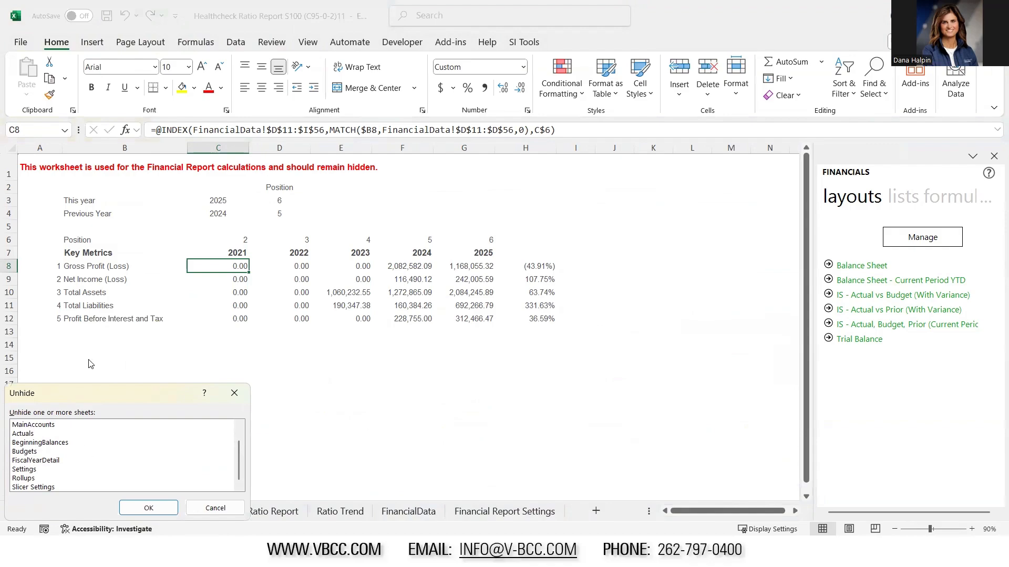
left_click(204, 508)
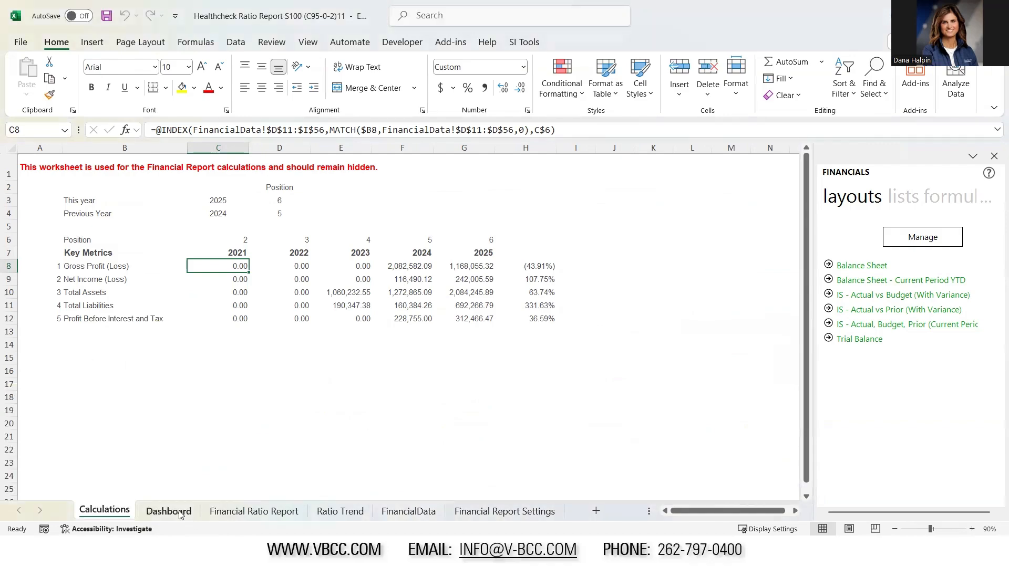
left_click(168, 510)
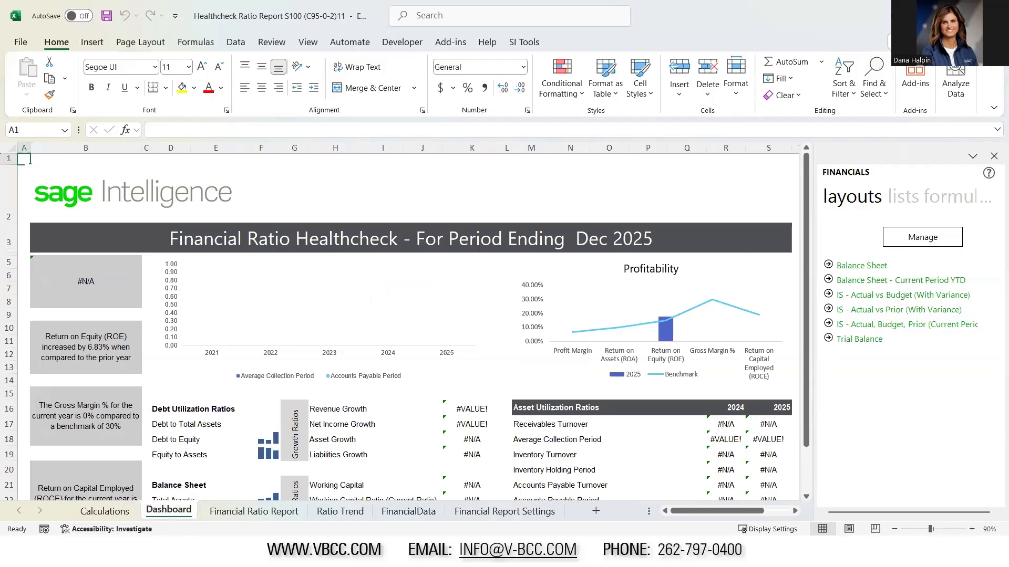
Switch to the Sage Intelligence Connector and review the SO Open container's join and expressions
key("alt+Tab")
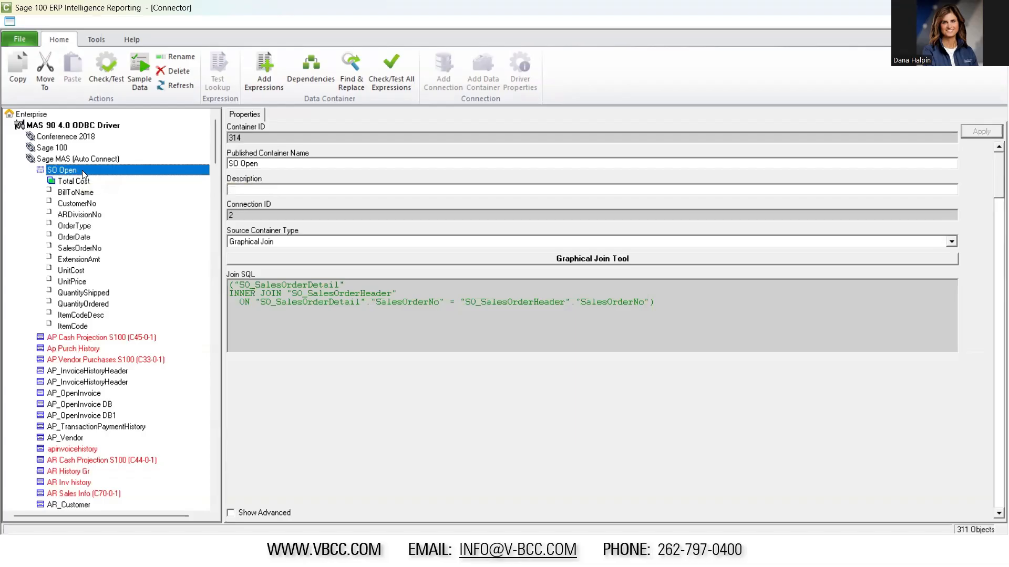
double_click(82, 171)
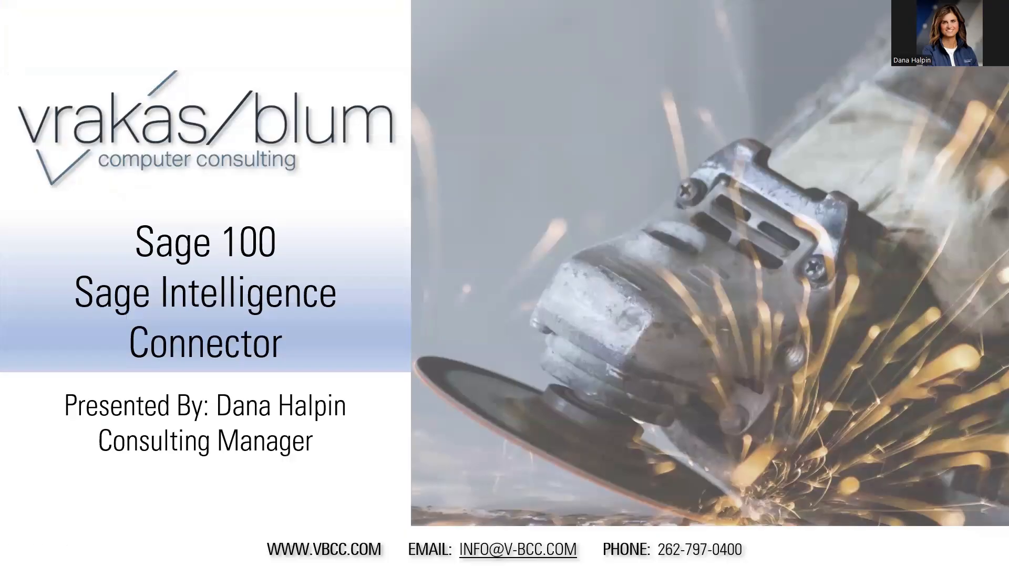
key("Right")
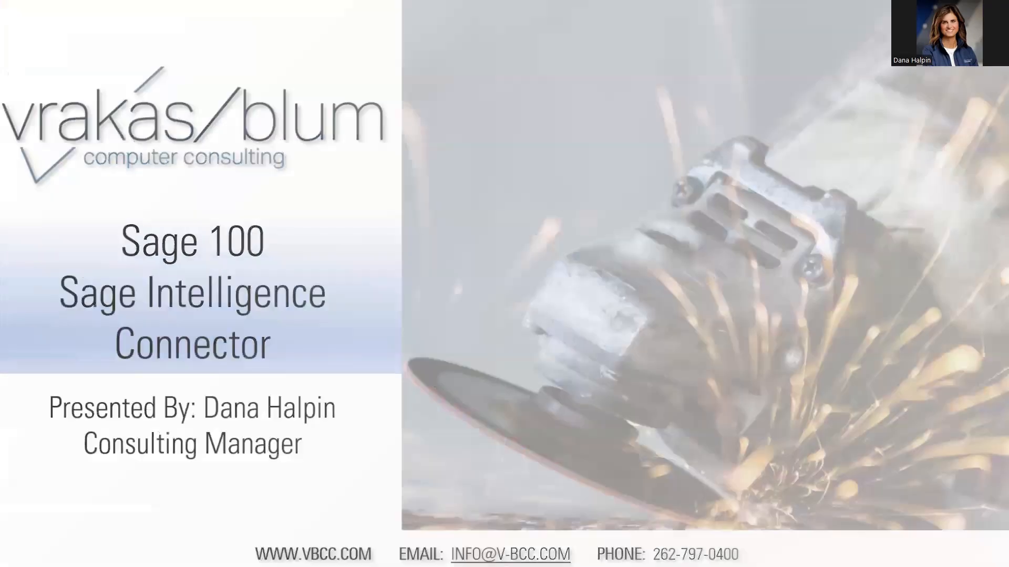